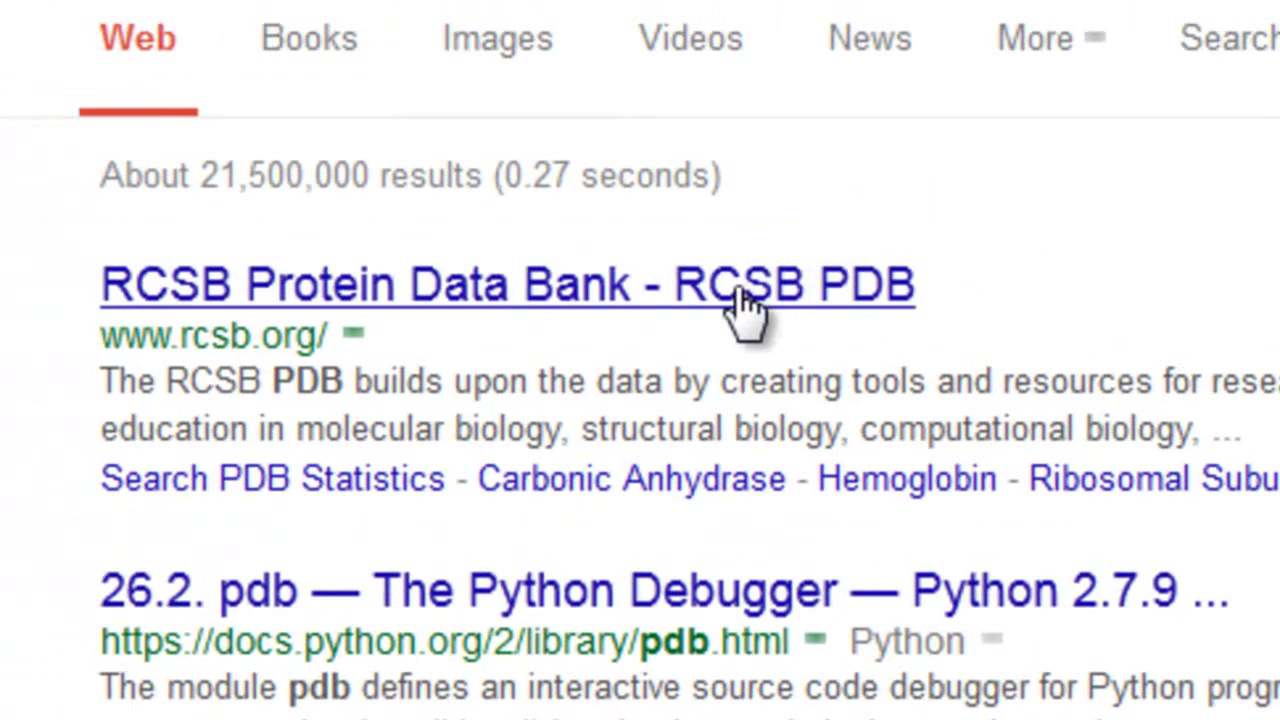
Open the RCSB Protein Data Bank site from the Google search results
{"action": "left_click", "coordinate": [740, 295]}
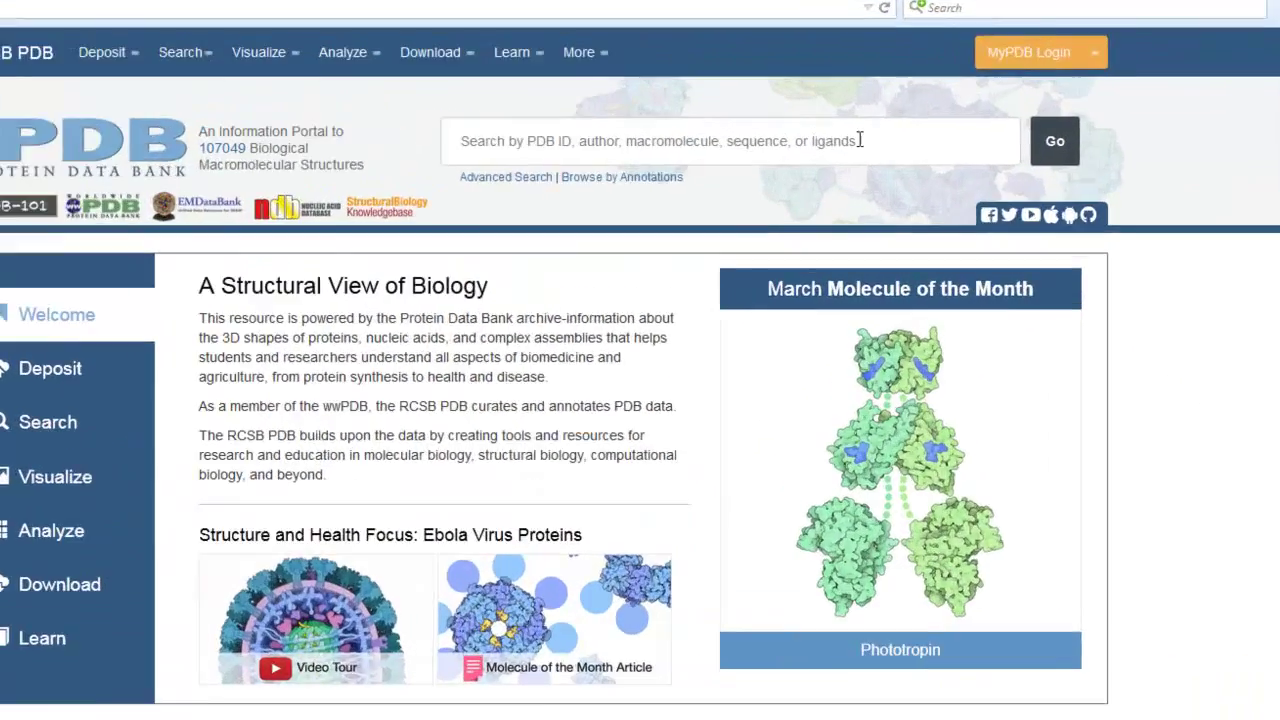
Search RCSB PDB for entry 3CSY to open its structure page
{"action": "left_click", "coordinate": [864, 121]}
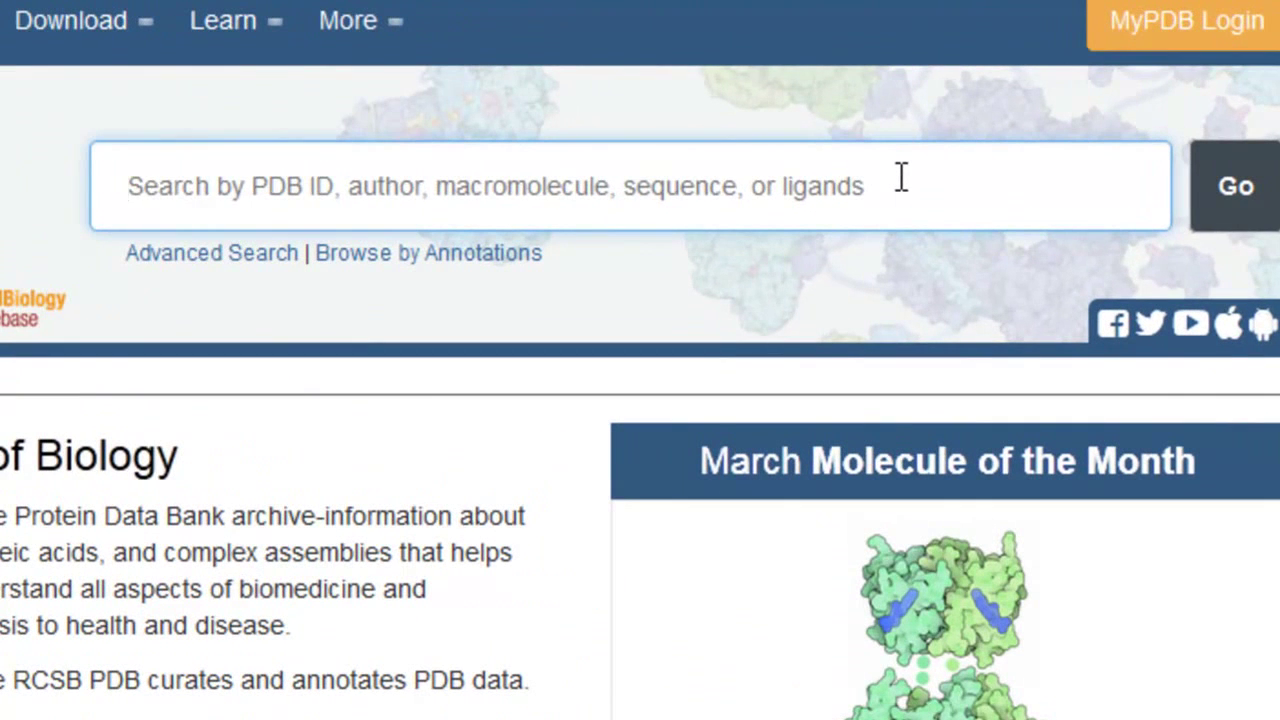
{"action": "type", "text": "3C"}
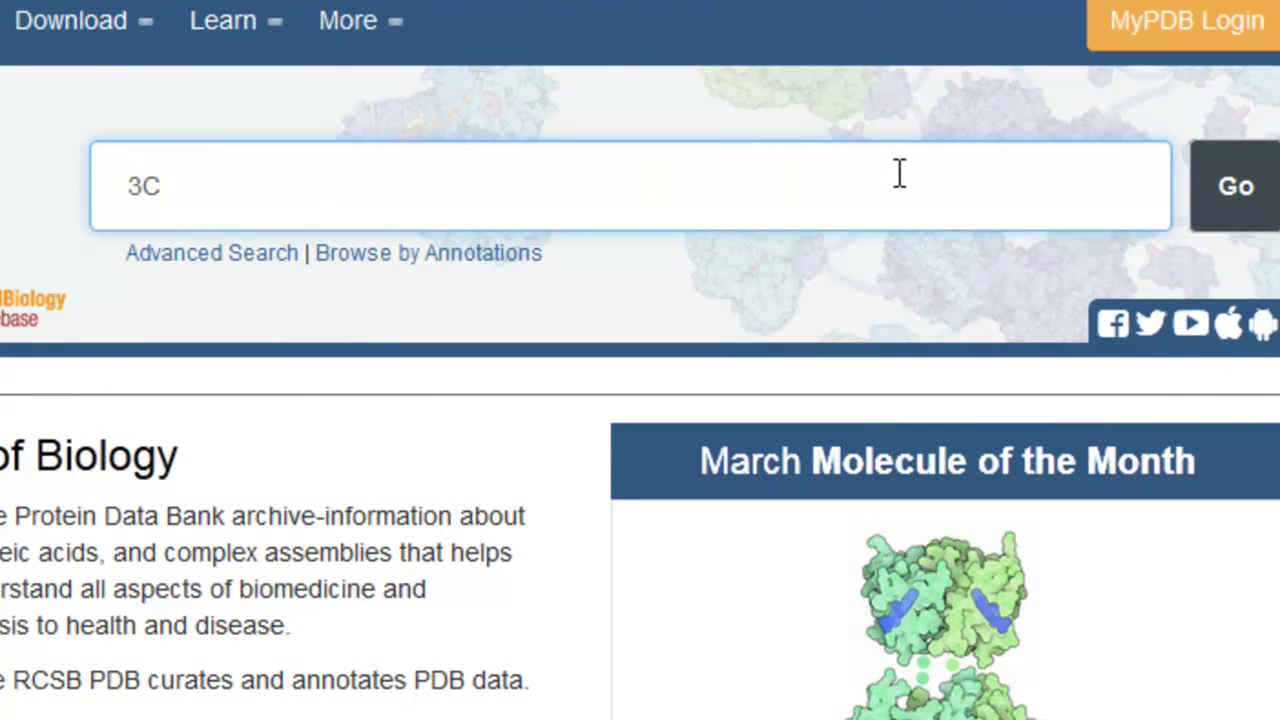
{"action": "type", "text": "SY"}
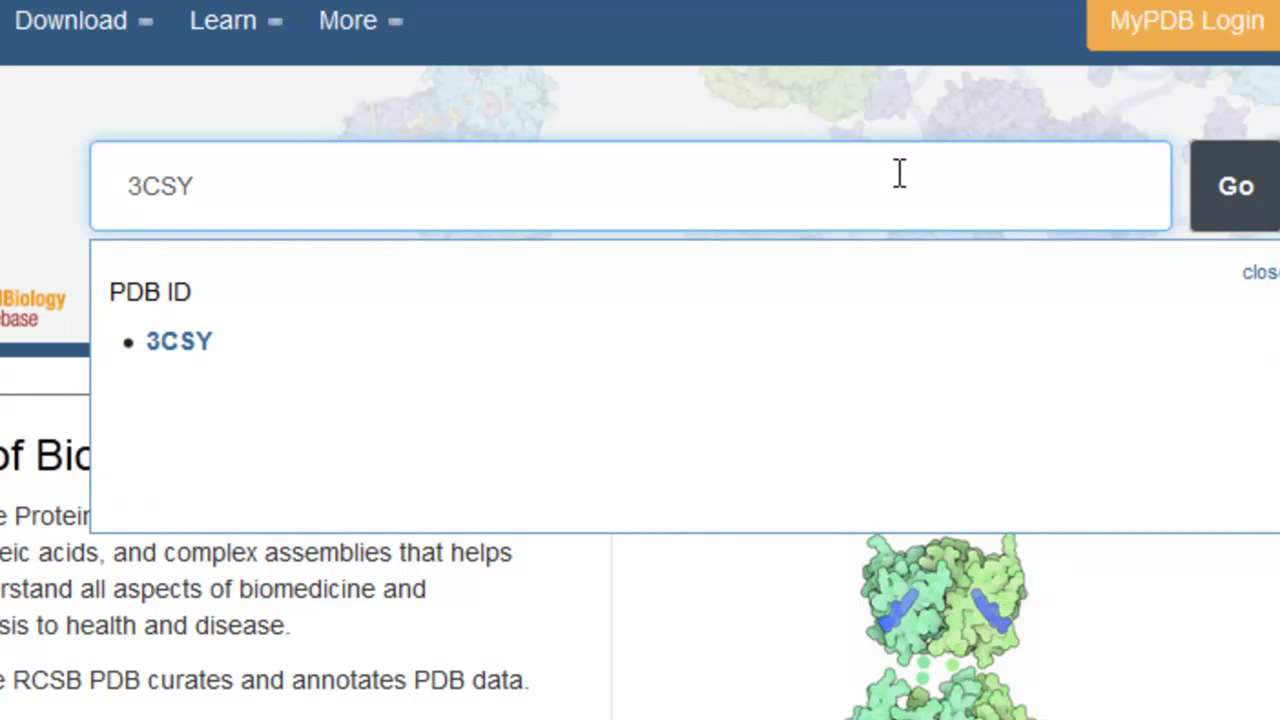
{"action": "key", "text": "Return"}
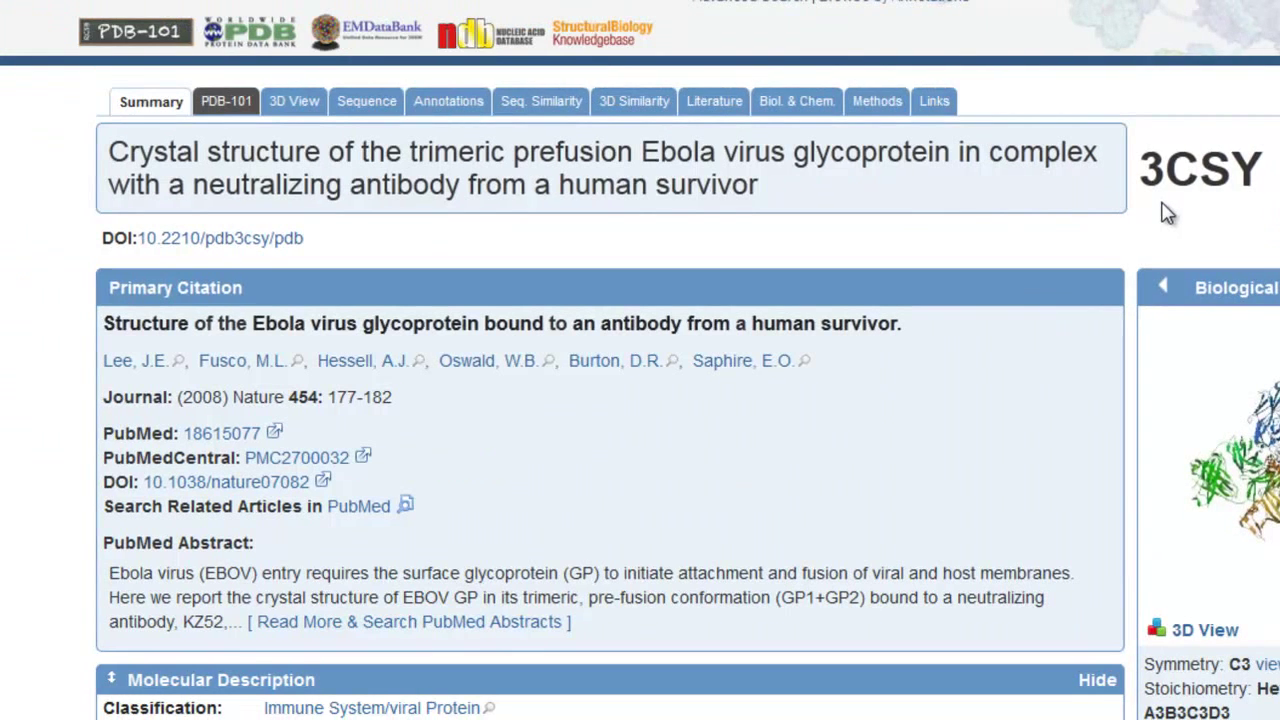
{"action": "scroll", "coordinate": [1150, 160], "scroll_direction": "down", "scroll_amount": 2}
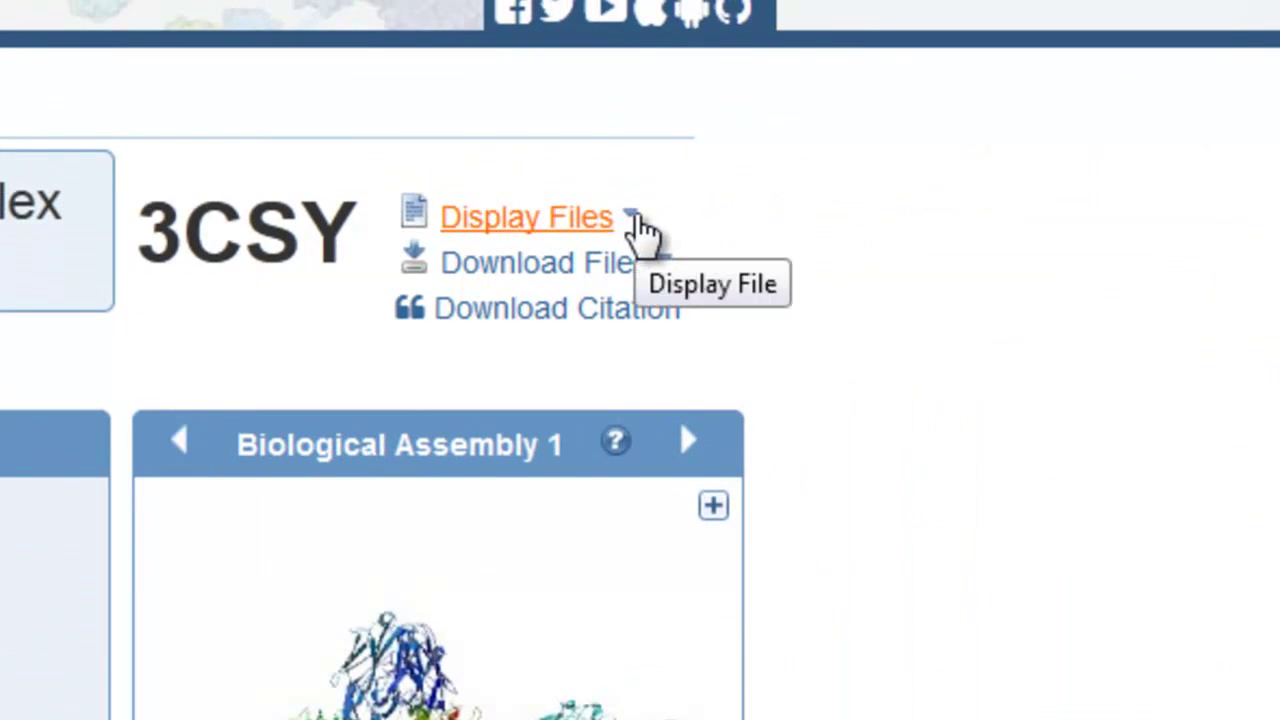
Save 3CSY as a plain-text PDB file, then minimize Firefox to show the desktop
{"action": "left_click", "coordinate": [632, 216]}
{"action": "left_click", "coordinate": [726, 278]}
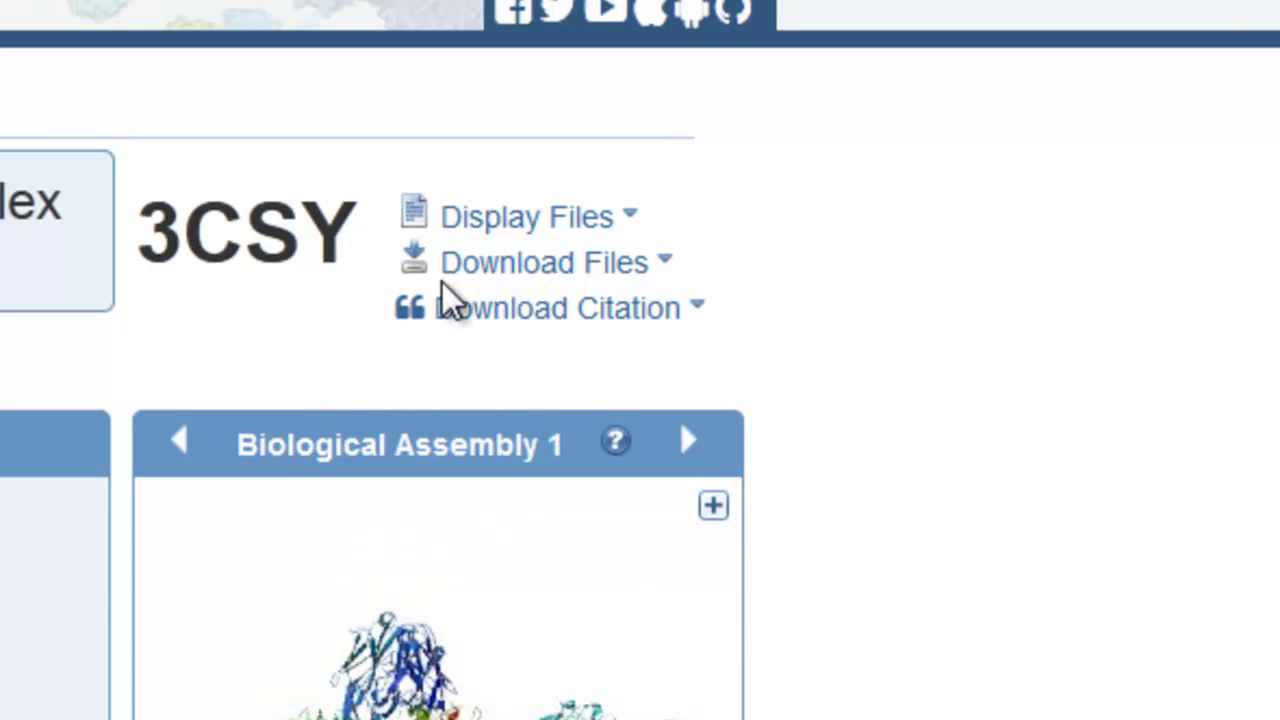
{"action": "left_click", "coordinate": [666, 264]}
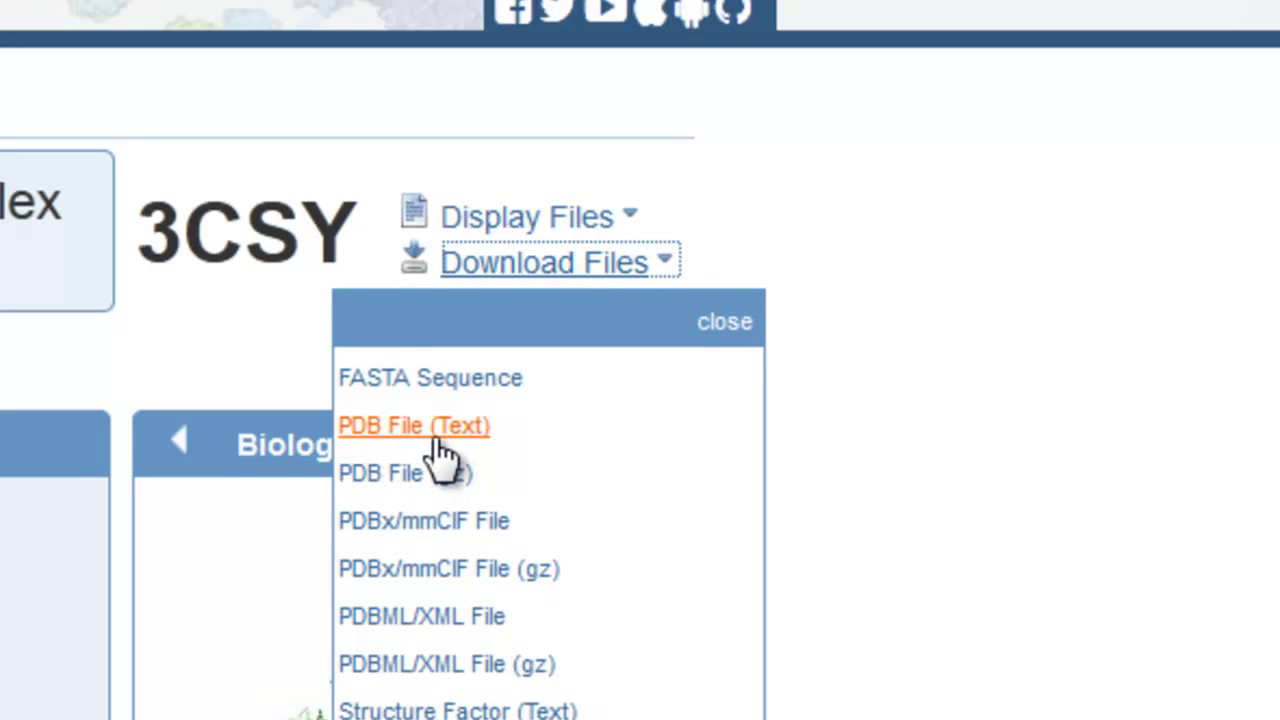
{"action": "left_click", "coordinate": [442, 452]}
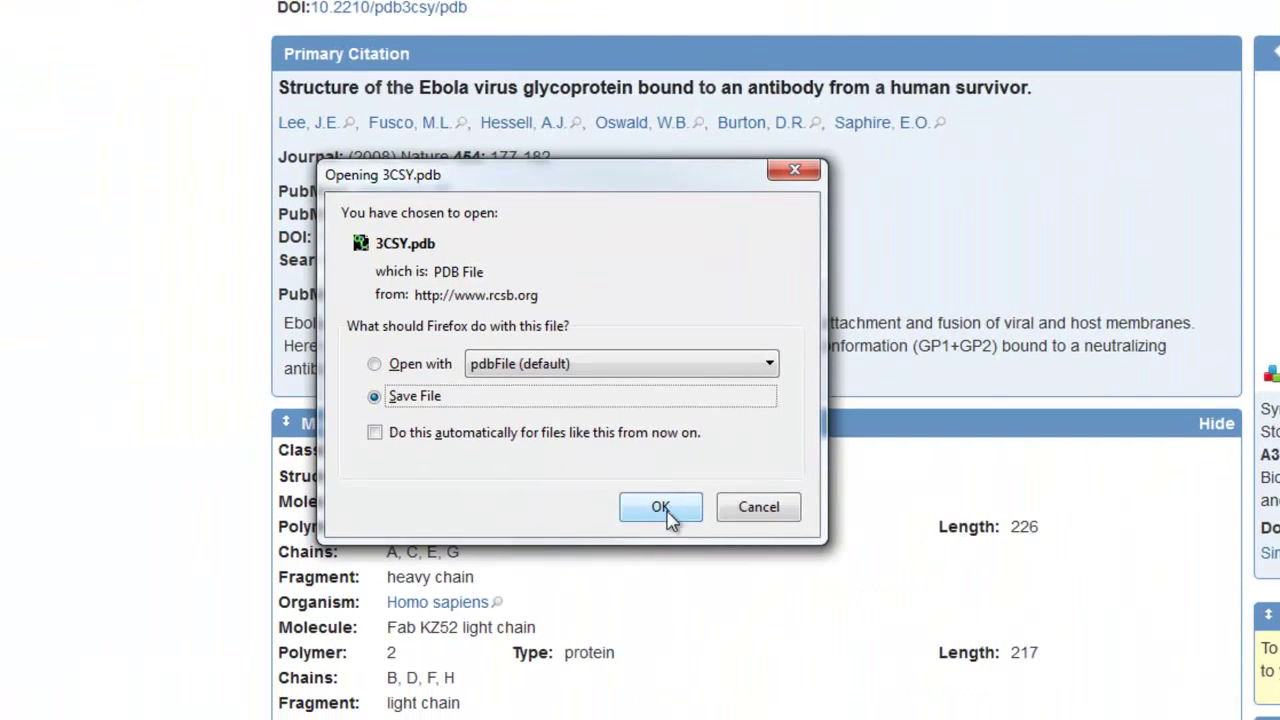
{"action": "left_click", "coordinate": [676, 519]}
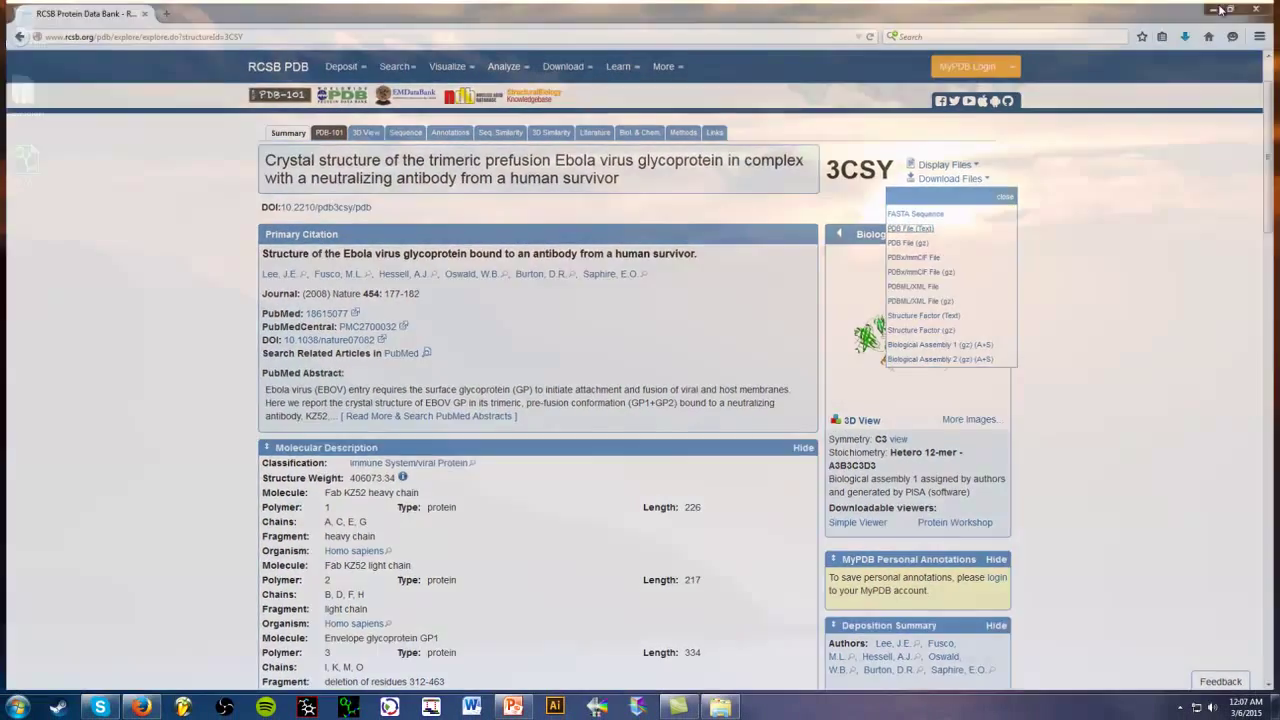
{"action": "left_click", "coordinate": [1219, 8]}
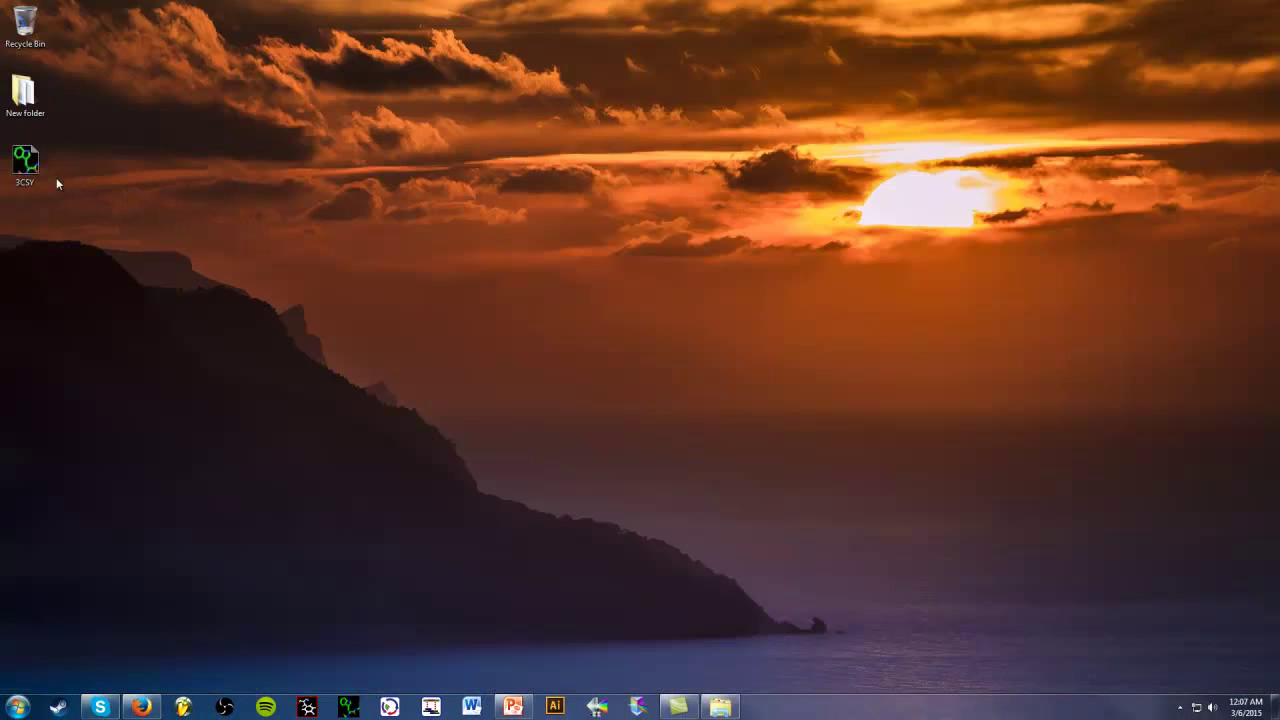
Open 3CSY.pdb from the desktop in PyMOL and show its residue sequence
{"action": "double_click", "coordinate": [25, 160]}
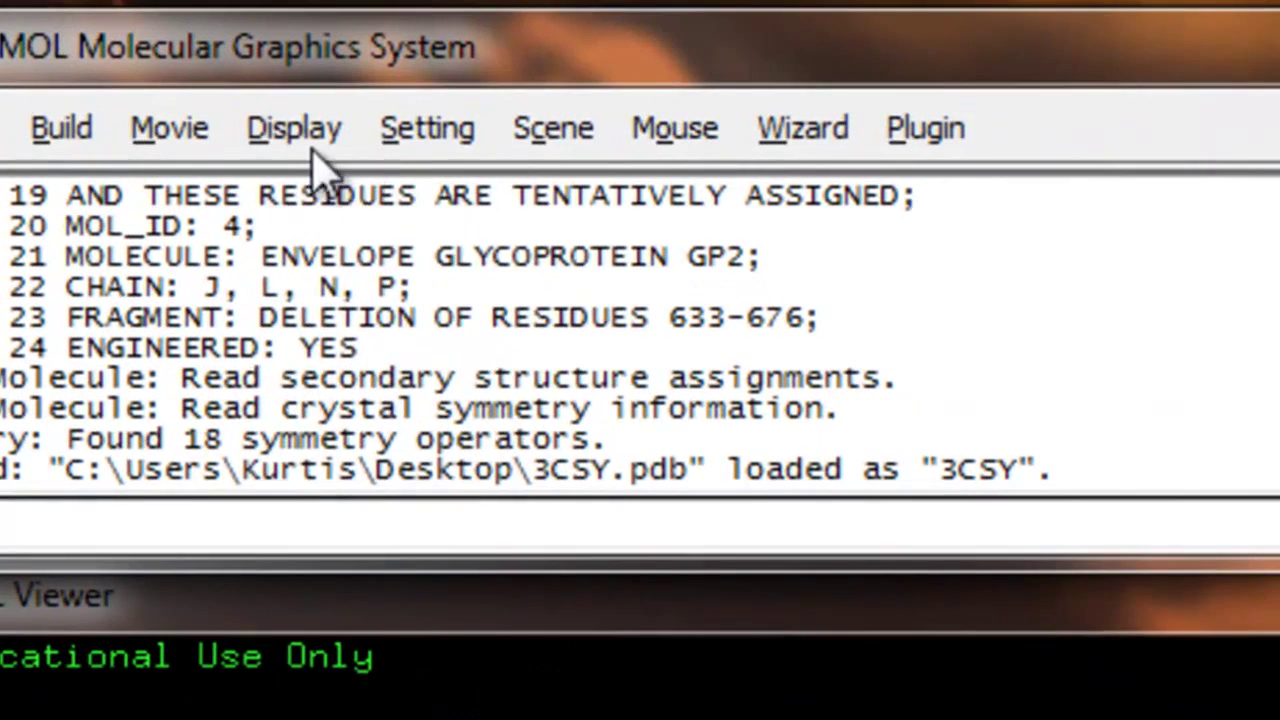
{"action": "left_click", "coordinate": [135, 43]}
{"action": "left_click", "coordinate": [395, 230]}
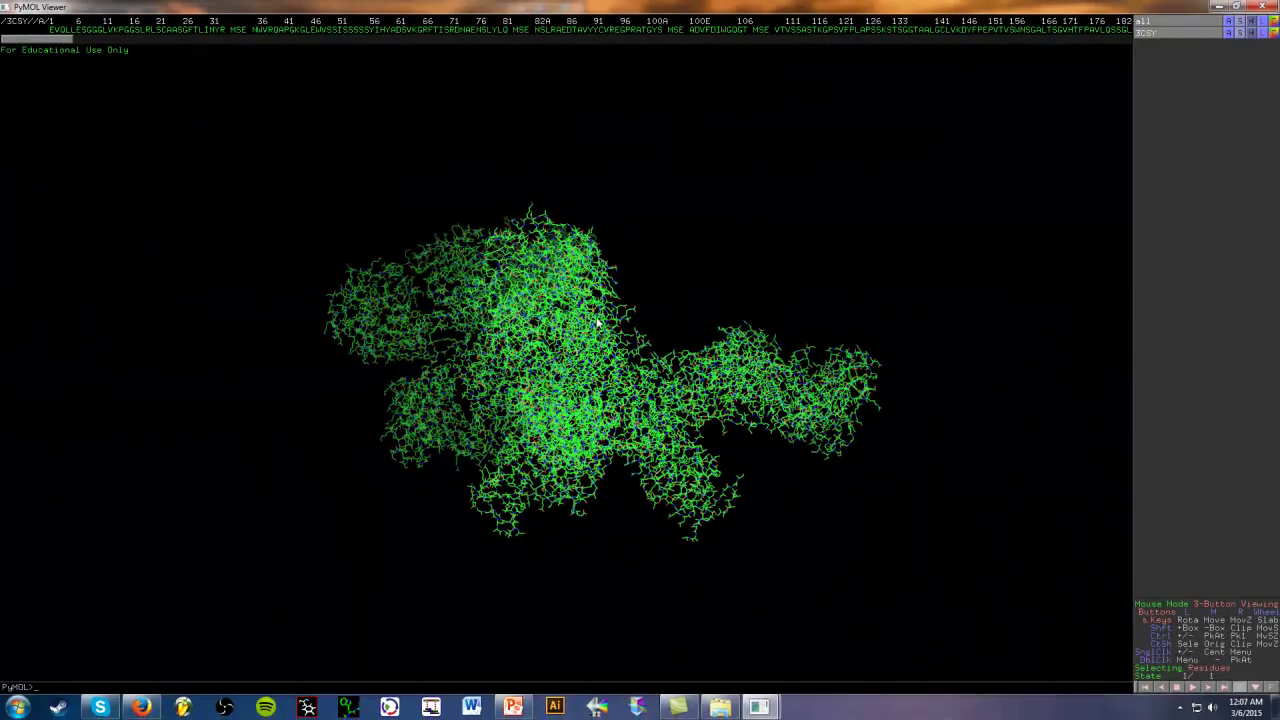
Rotate the 3CSY line model to inspect it from a new angle
{"action": "left_click_drag", "start_coordinate": [675, 411], "coordinate": [603, 210]}
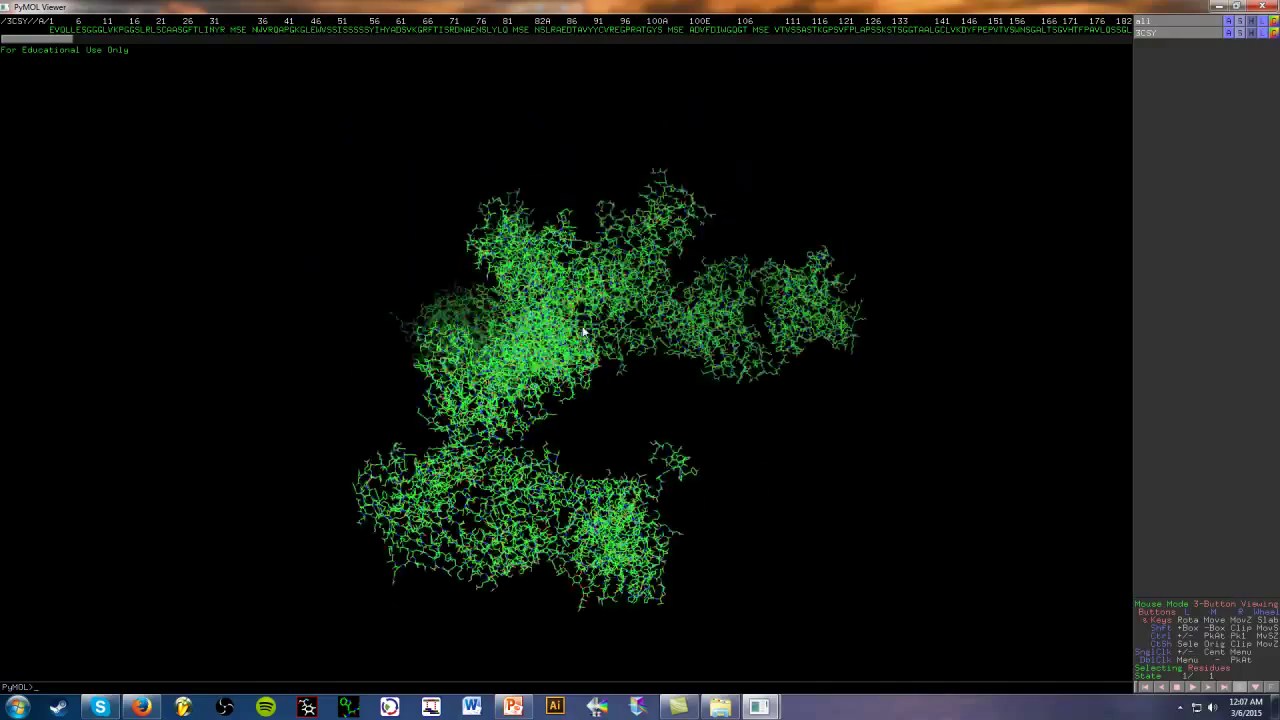
{"action": "left_click_drag", "start_coordinate": [583, 331], "coordinate": [667, 316]}
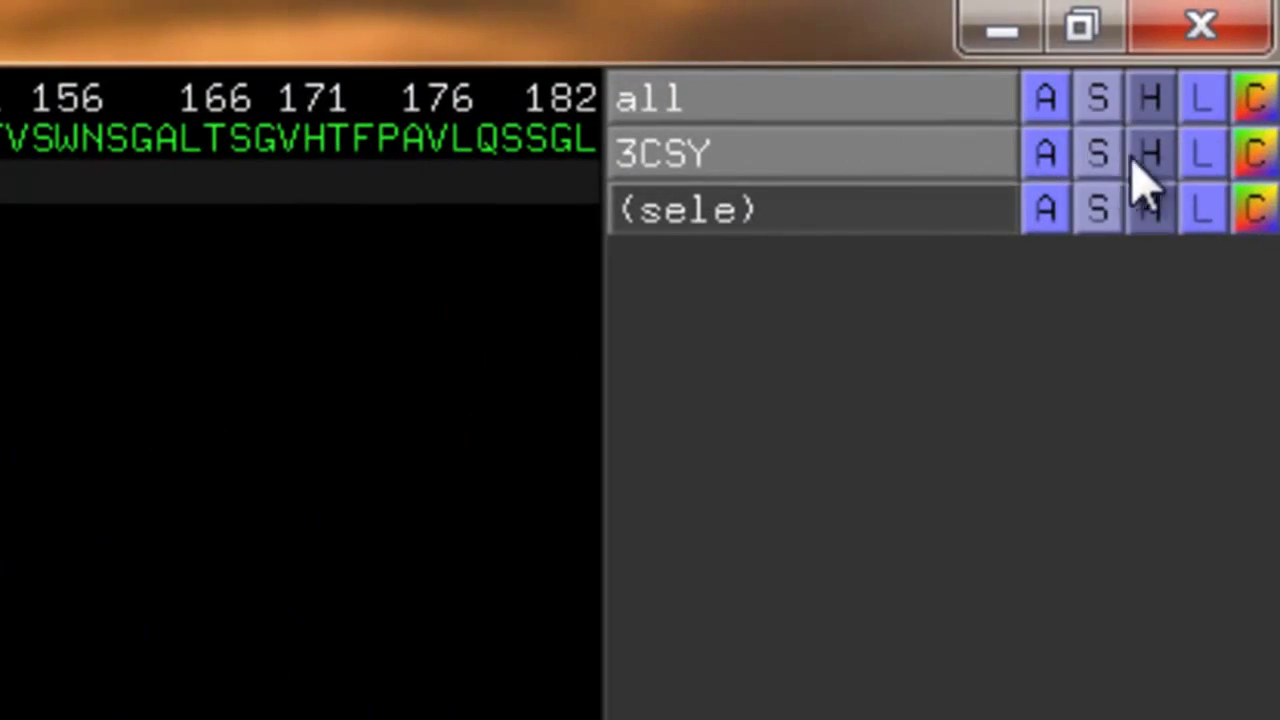
Hide the 3CSY lines, show it as a cartoon, and rotate to examine the complex
{"action": "left_click", "coordinate": [1137, 165]}
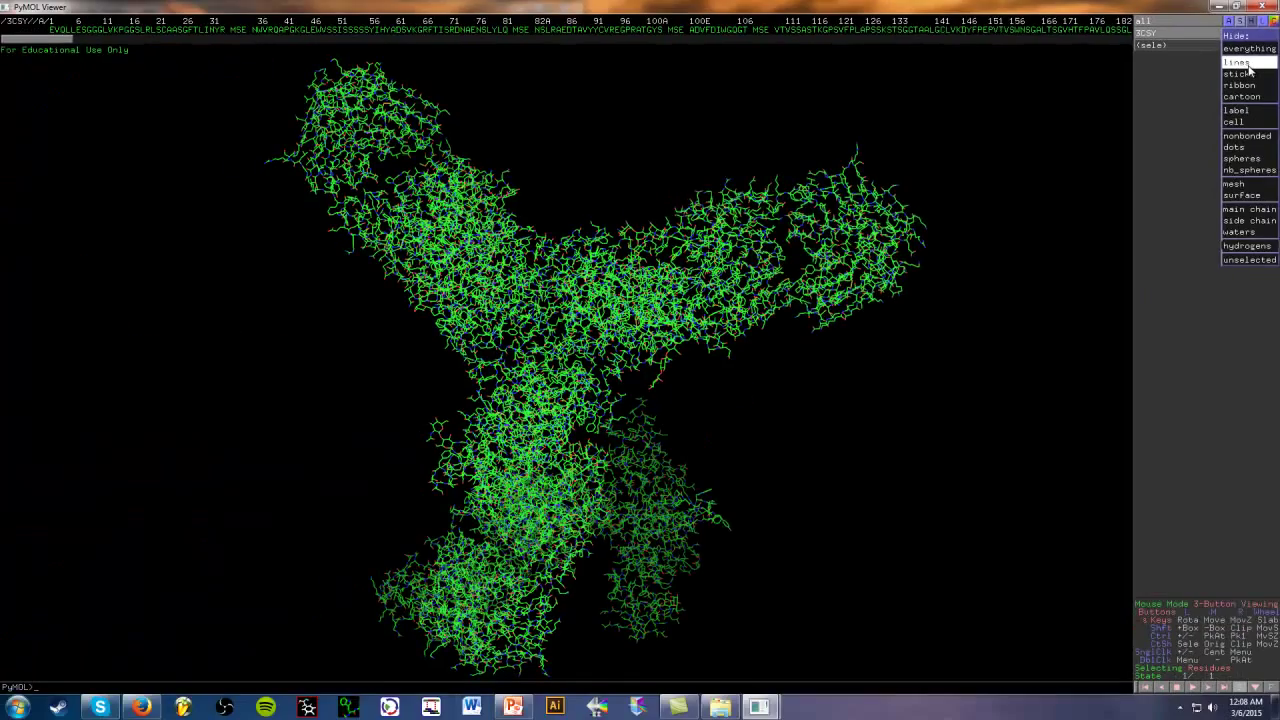
{"action": "left_click", "coordinate": [1130, 292]}
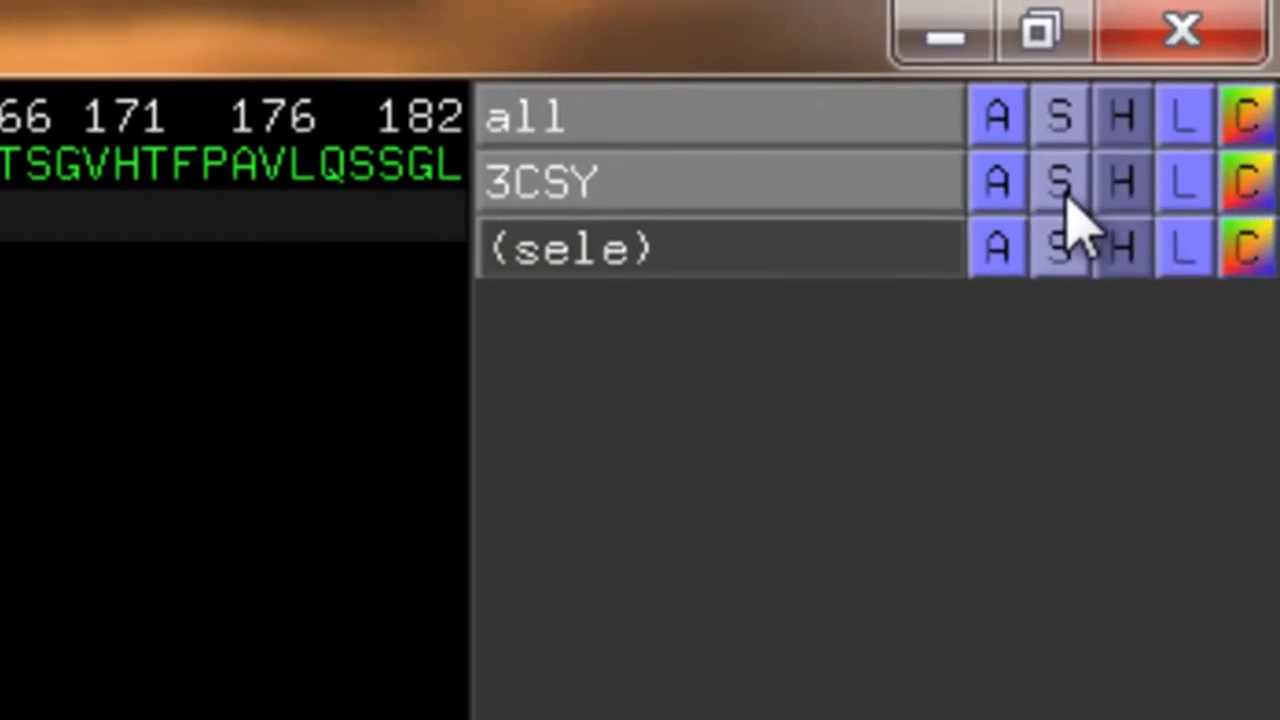
{"action": "left_click", "coordinate": [1062, 190]}
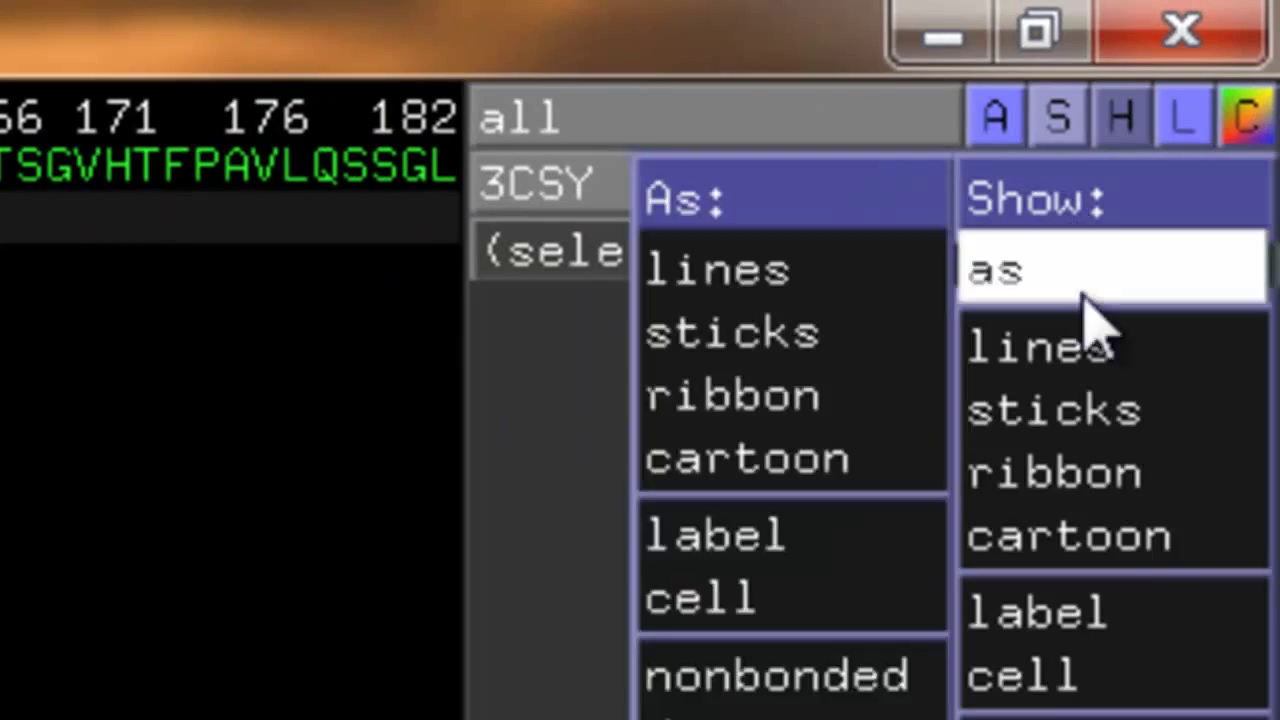
{"action": "left_click", "coordinate": [1148, 548]}
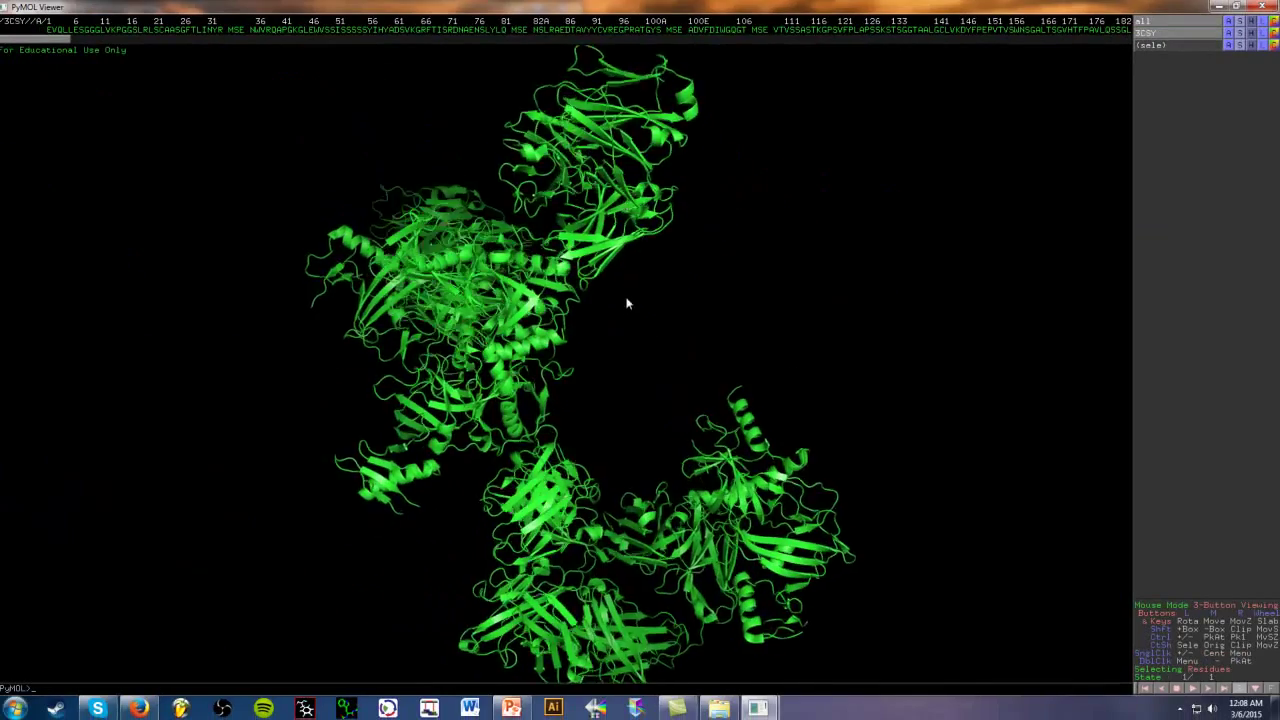
{"action": "left_click_drag", "start_coordinate": [627, 303], "coordinate": [697, 375]}
{"action": "left_click_drag", "start_coordinate": [781, 358], "coordinate": [688, 320]}
{"action": "left_click_drag", "start_coordinate": [617, 346], "coordinate": [818, 303]}
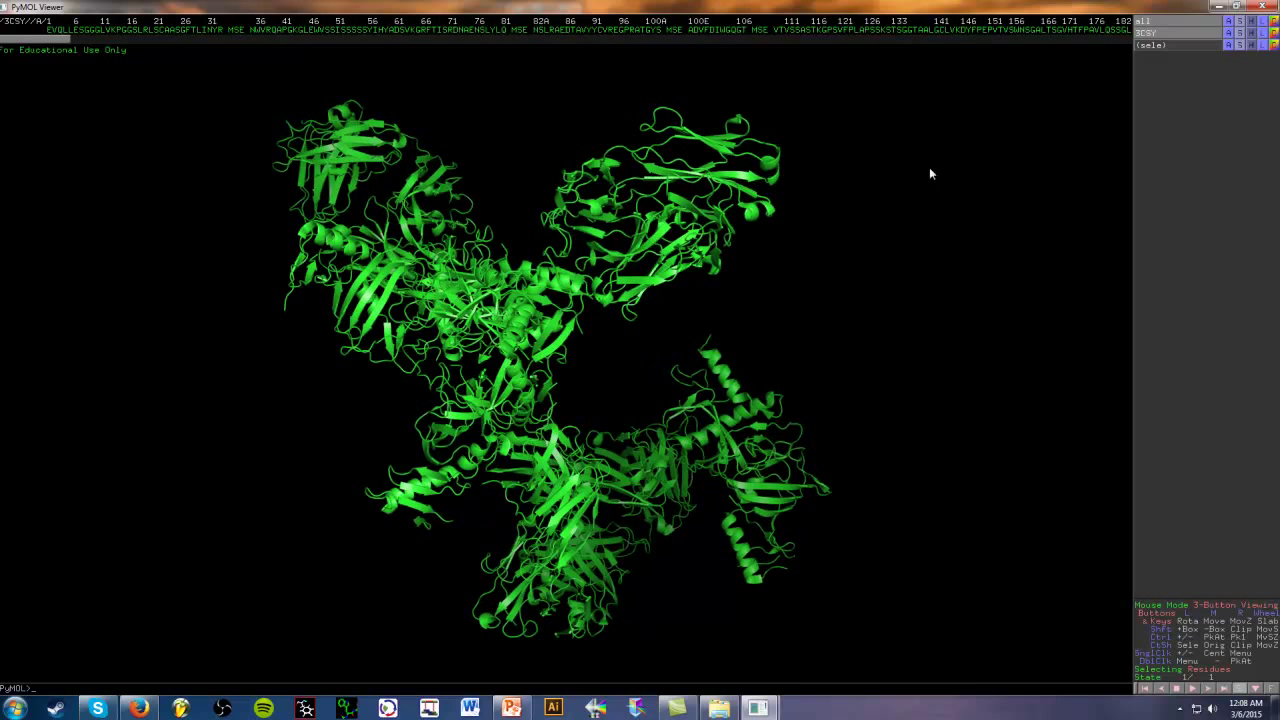
{"action": "left_click_drag", "start_coordinate": [832, 240], "coordinate": [692, 330]}
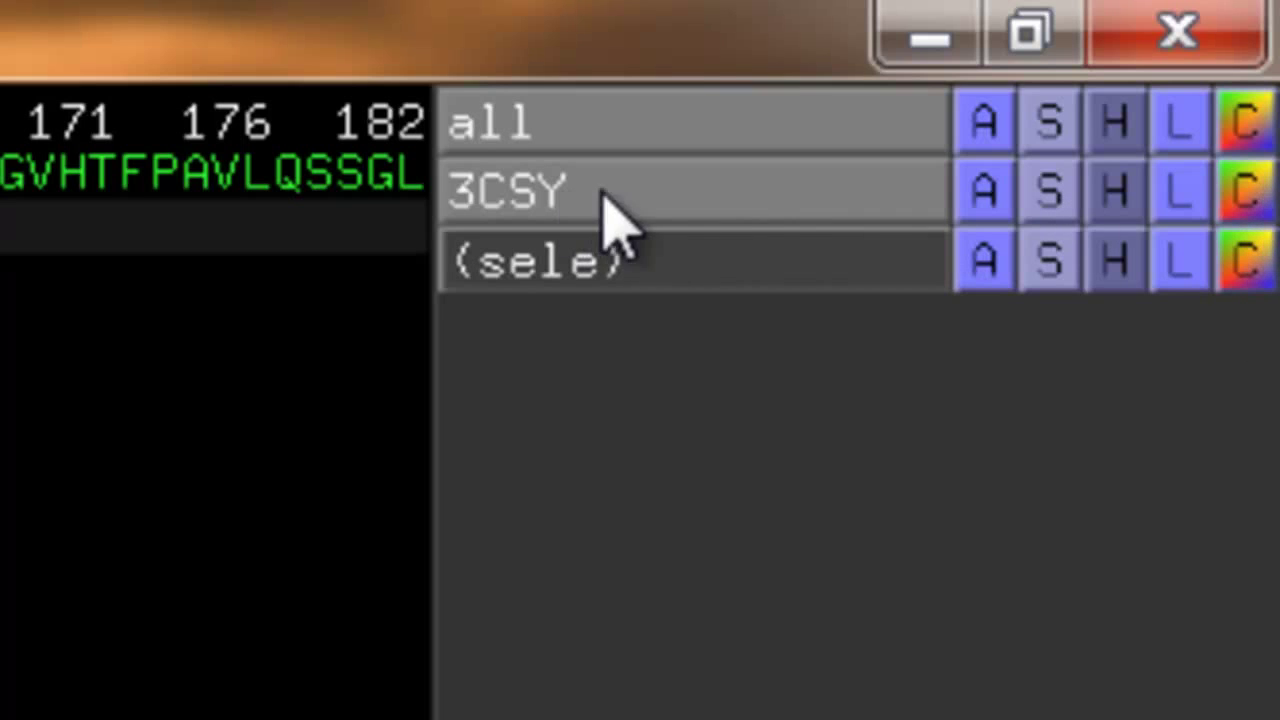
Colour 3CSY by secondary structure (red helices, yellow sheets, green loops), then return to the RCSB page
{"action": "left_click", "coordinate": [1266, 192]}
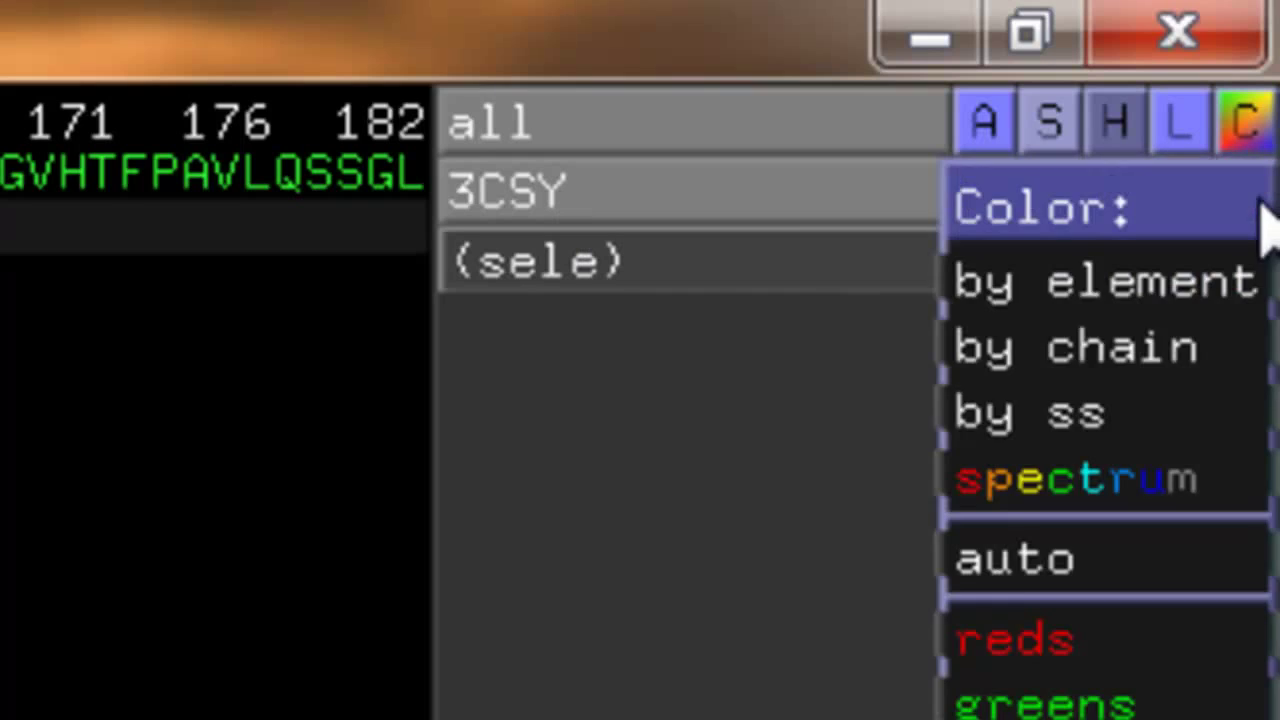
{"action": "mouse_move", "coordinate": [1140, 405]}
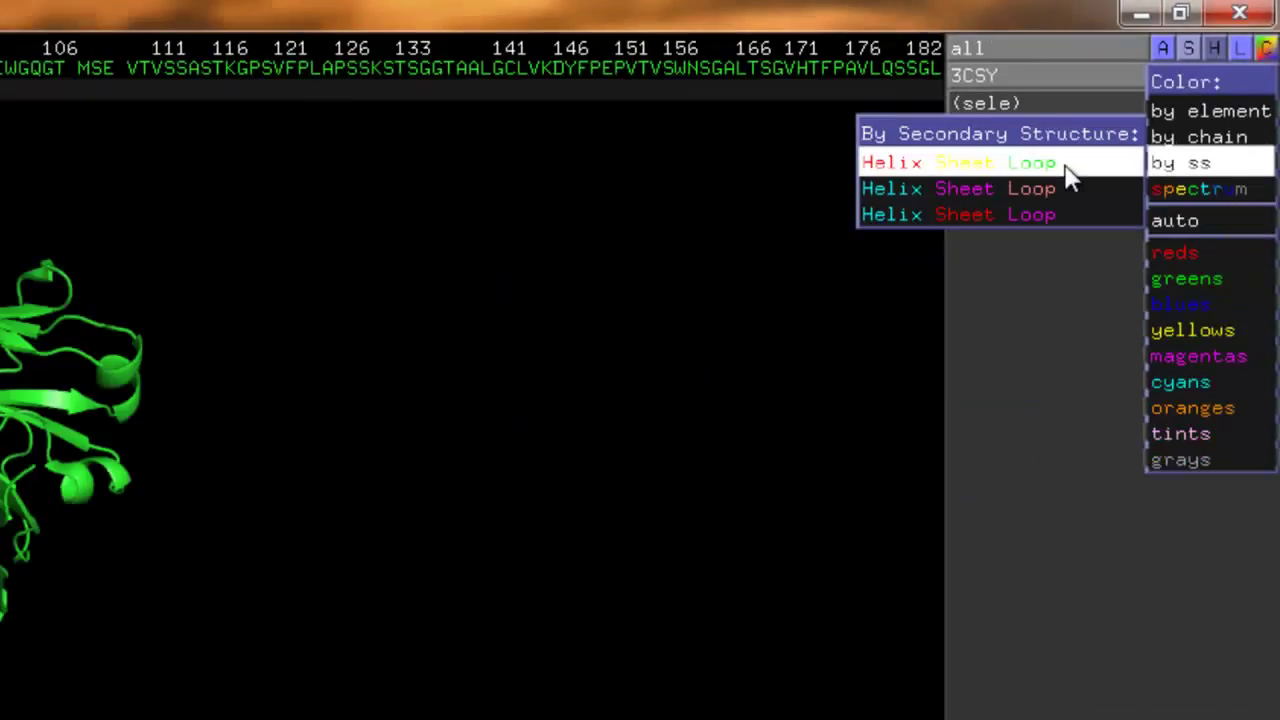
{"action": "left_click", "coordinate": [1066, 168]}
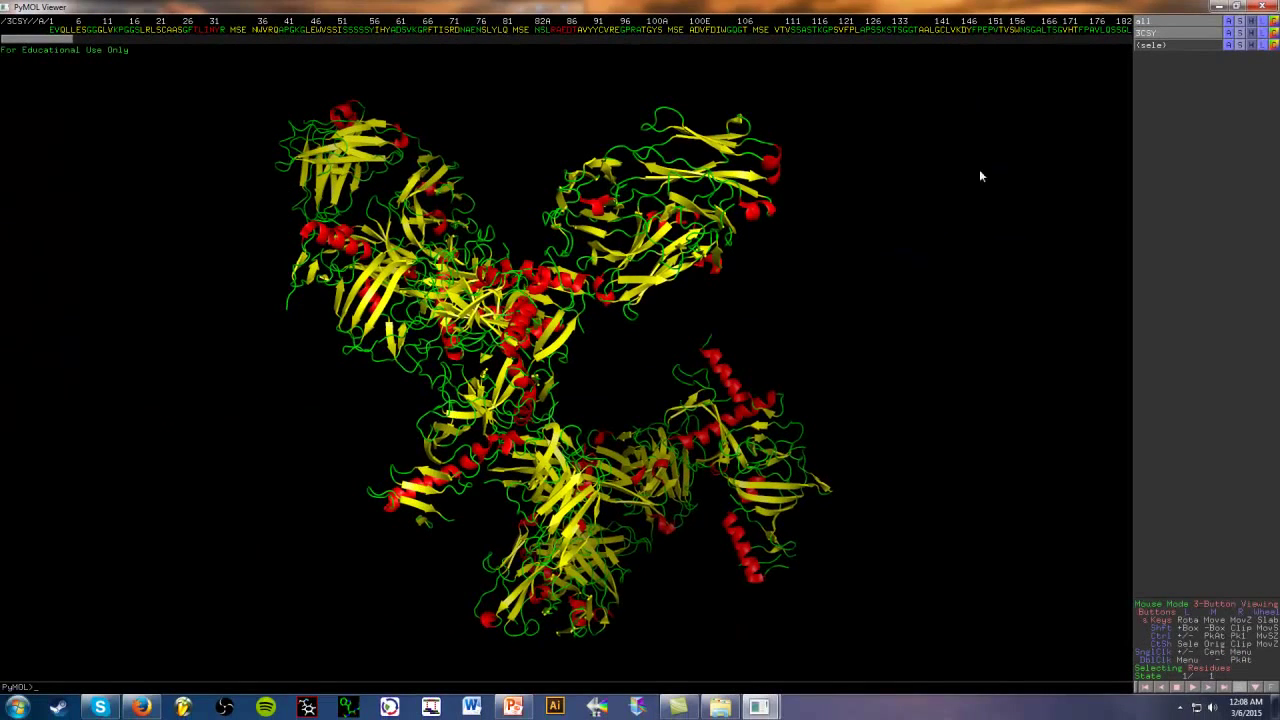
{"action": "left_click_drag", "start_coordinate": [778, 325], "coordinate": [450, 322]}
{"action": "left_click_drag", "start_coordinate": [656, 446], "coordinate": [655, 313]}
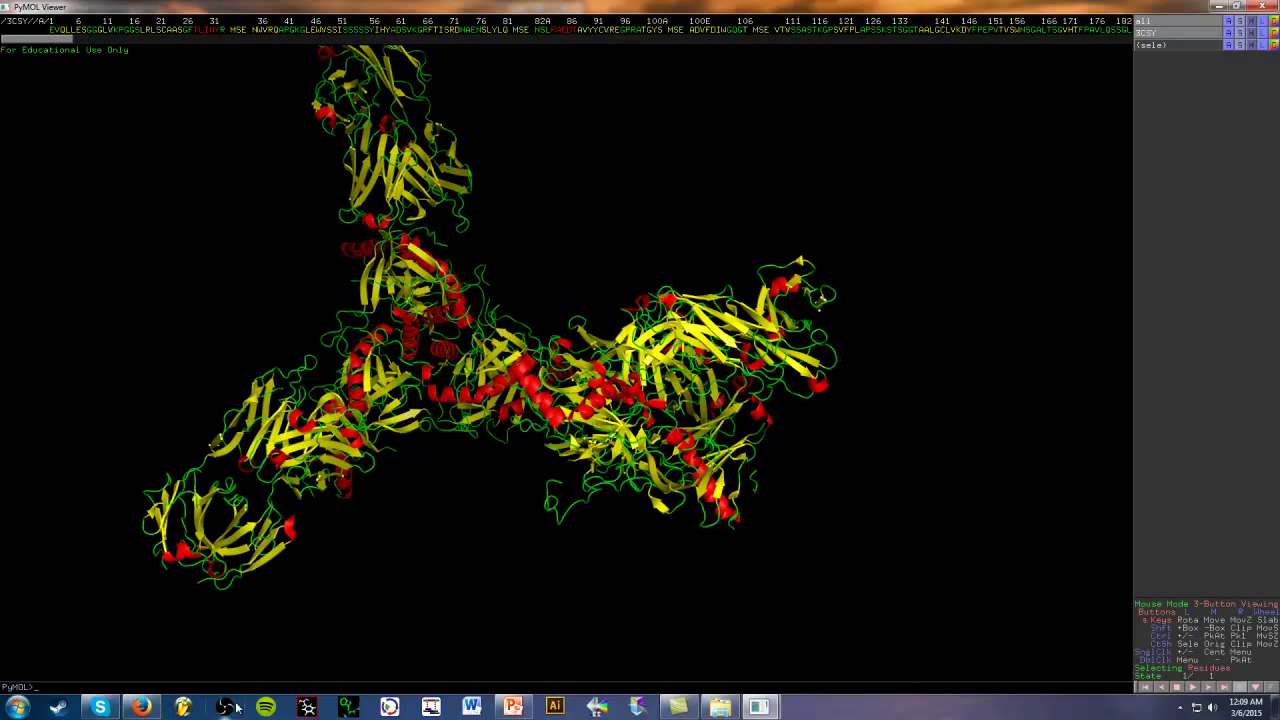
{"action": "left_click", "coordinate": [154, 709]}
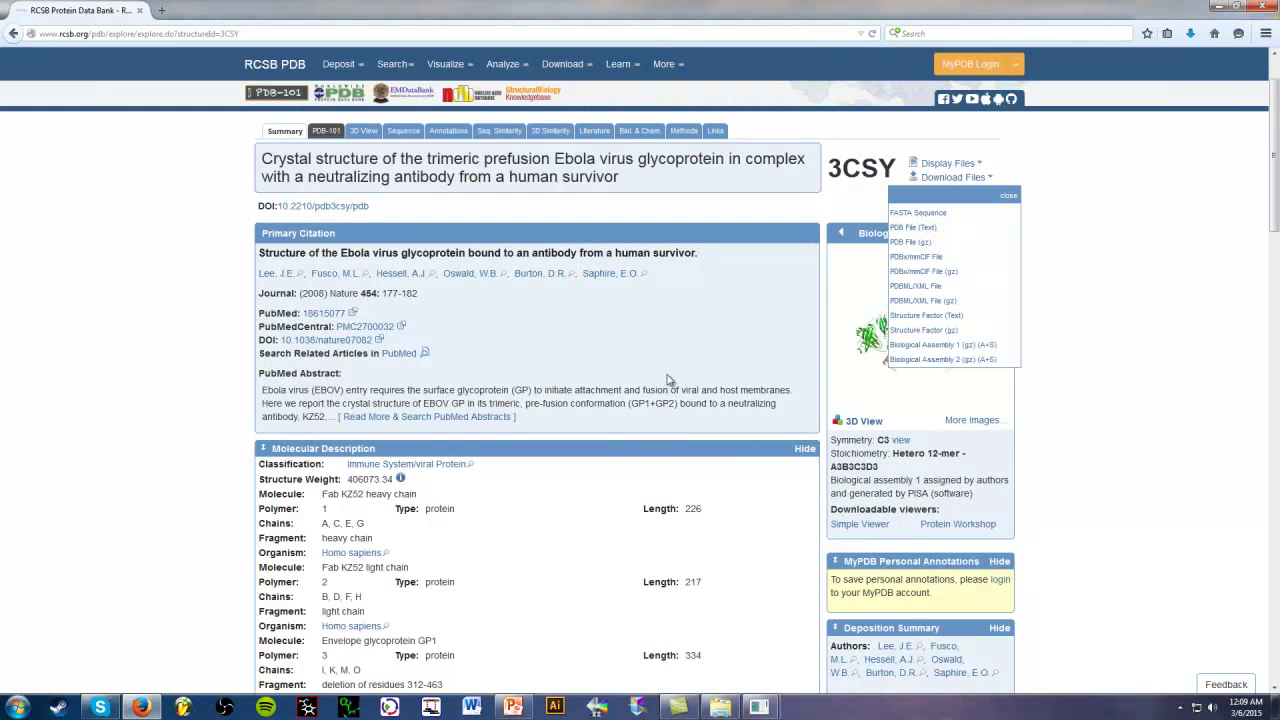
Scroll to the 3CSY Molecular Description and highlight heavy-chain IDs A, C, E, G
{"action": "scroll", "coordinate": [668, 379], "scroll_direction": "down", "scroll_amount": 5}
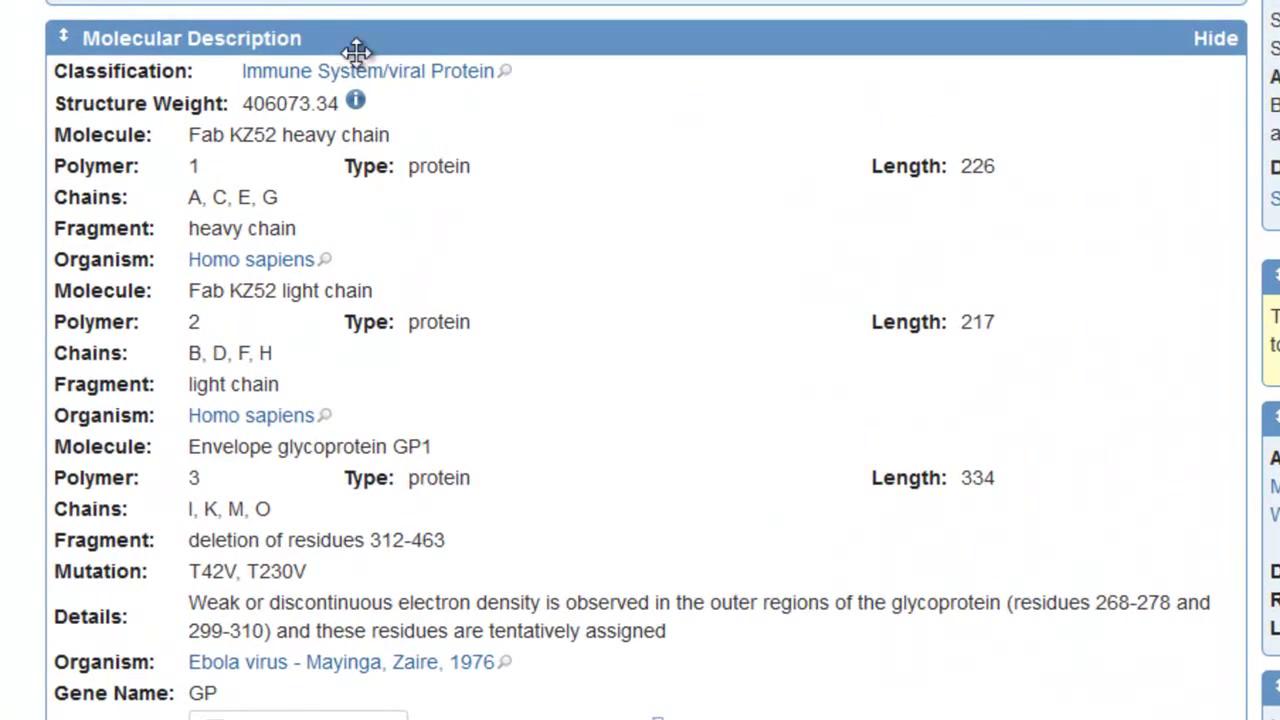
{"action": "scroll", "coordinate": [844, 116], "scroll_direction": "down", "scroll_amount": 3}
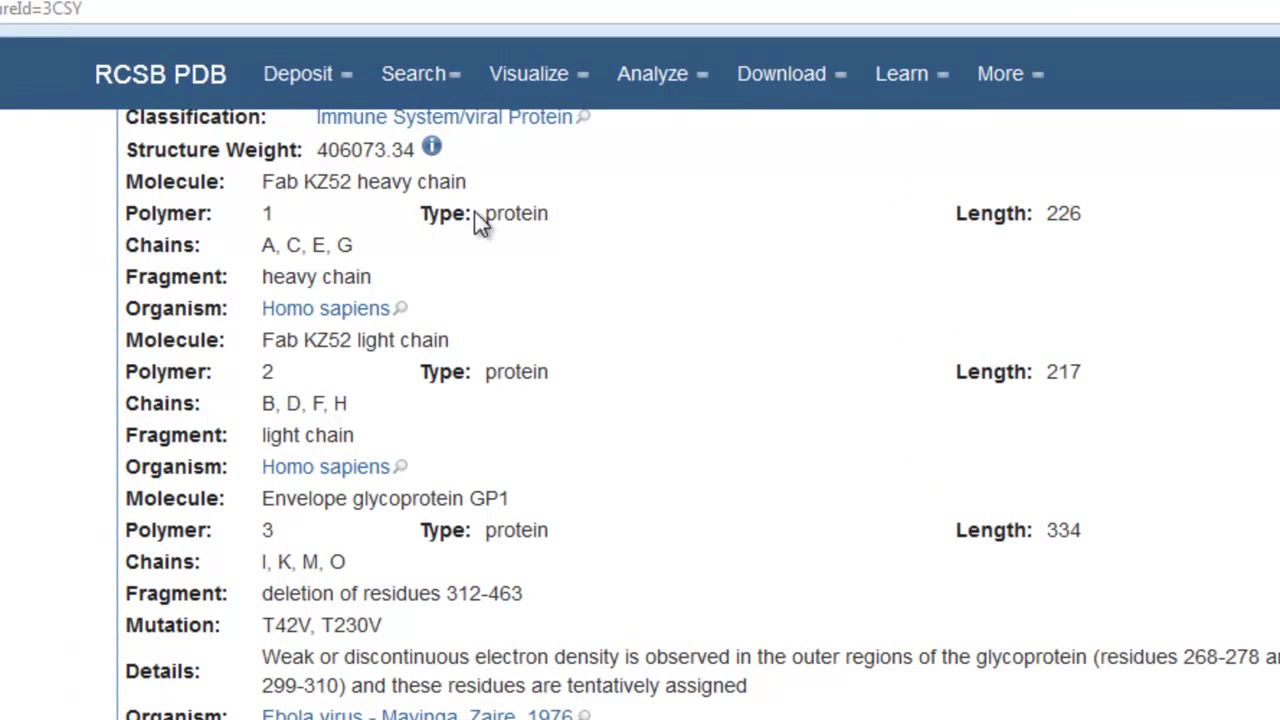
{"action": "left_click_drag", "start_coordinate": [257, 255], "coordinate": [362, 250]}
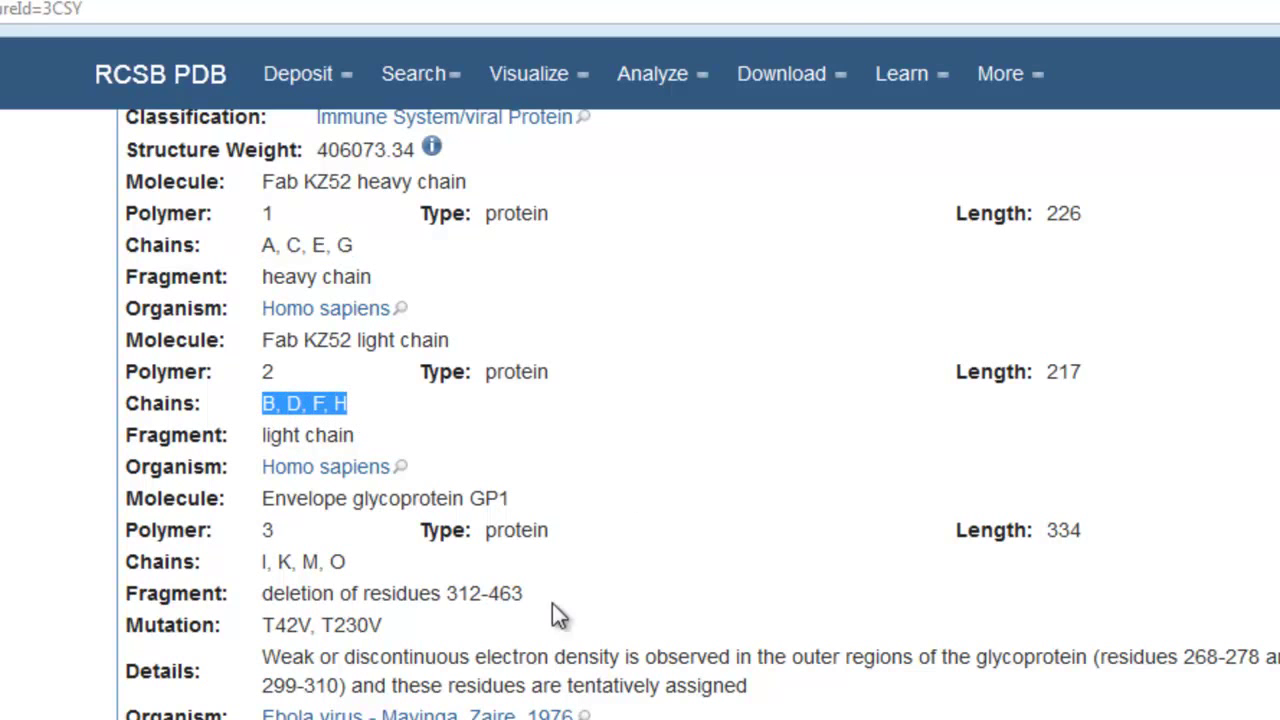
{"action": "left_click", "coordinate": [863, 552]}
Scroll through the remaining entities to identify light chains B, D, F, H
{"action": "scroll", "coordinate": [863, 552], "scroll_direction": "down", "scroll_amount": 8}
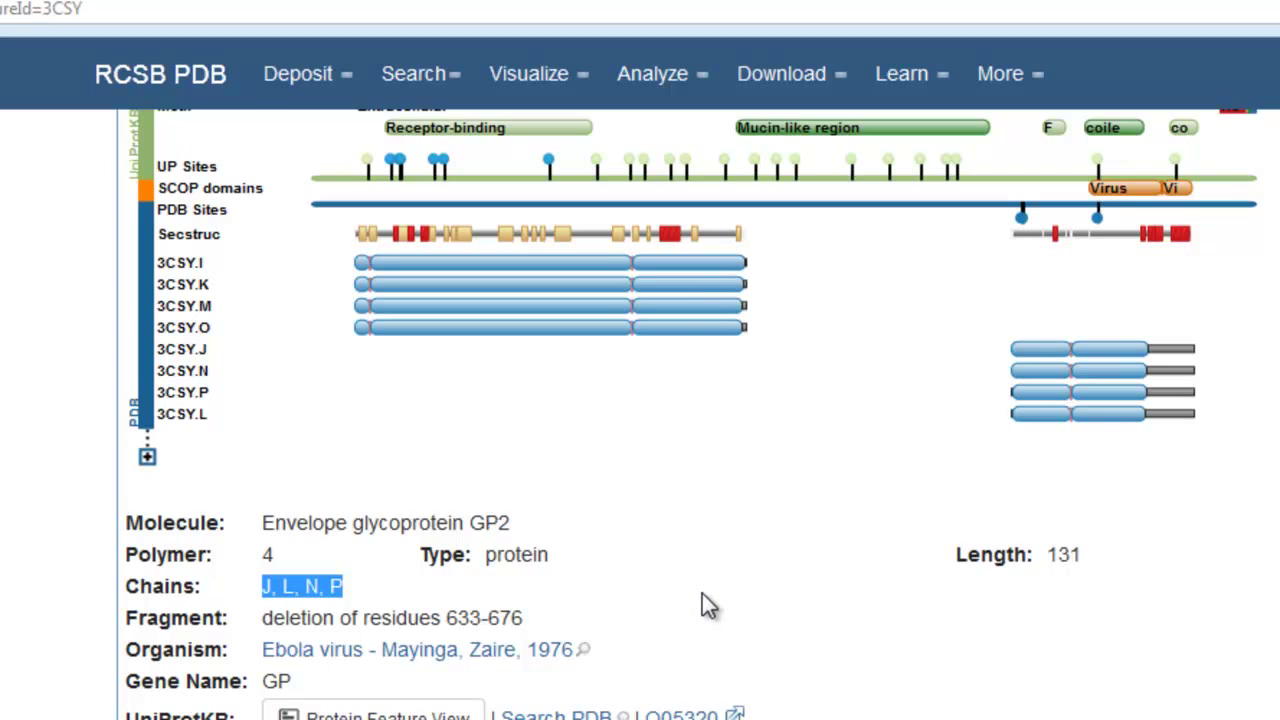
{"action": "scroll", "coordinate": [702, 593], "scroll_direction": "up", "scroll_amount": 7}
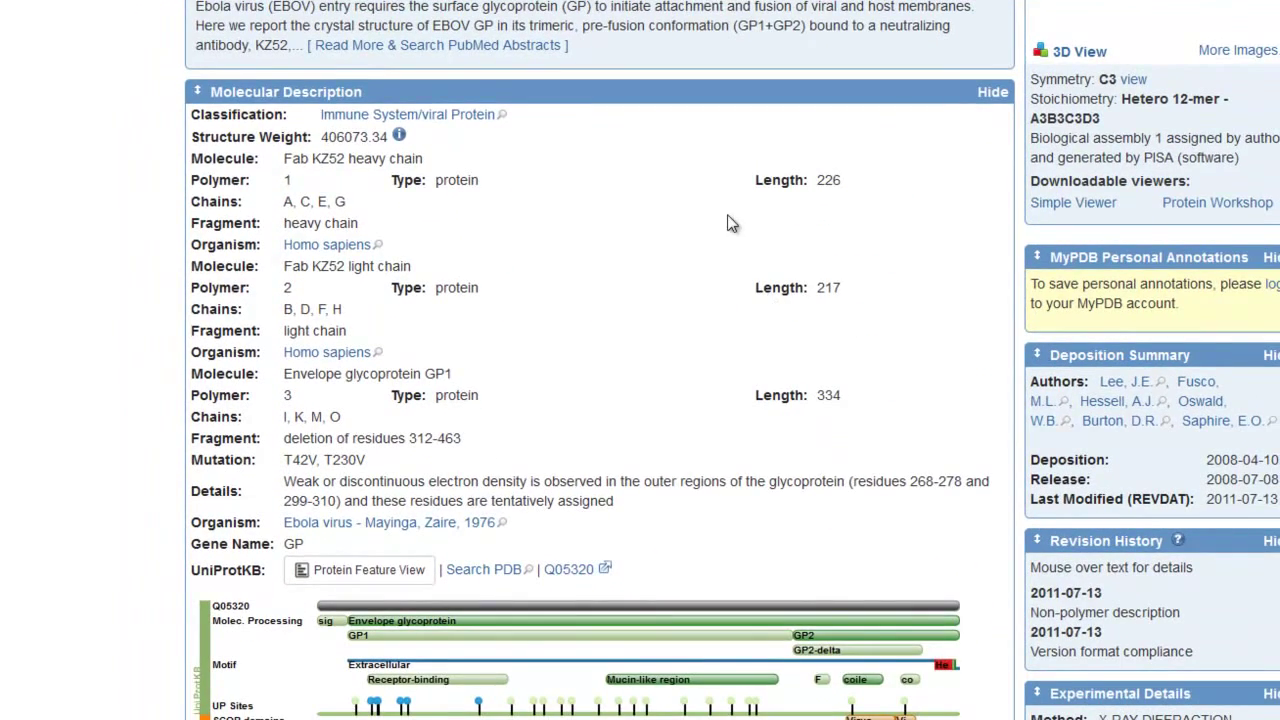
{"action": "scroll", "coordinate": [730, 230], "scroll_direction": "down", "scroll_amount": 3}
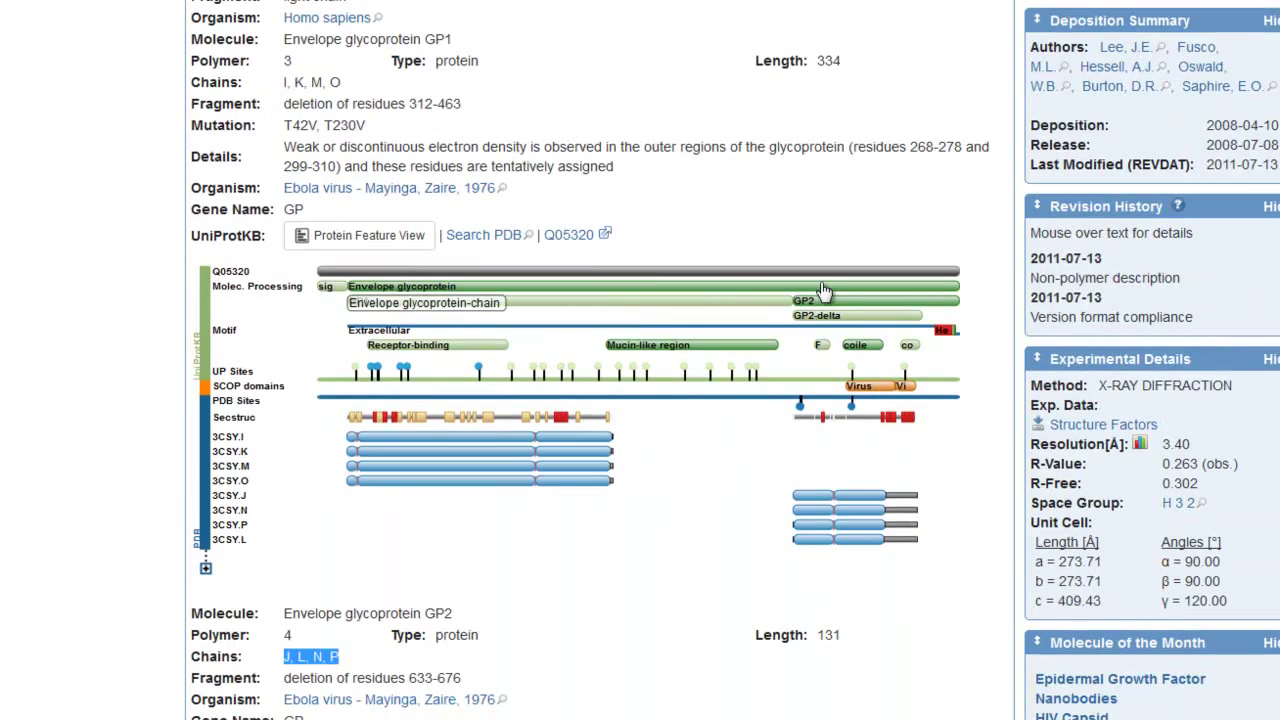
{"action": "scroll", "coordinate": [826, 310], "scroll_direction": "down", "scroll_amount": 6}
{"action": "scroll", "coordinate": [822, 290], "scroll_direction": "down", "scroll_amount": 10}
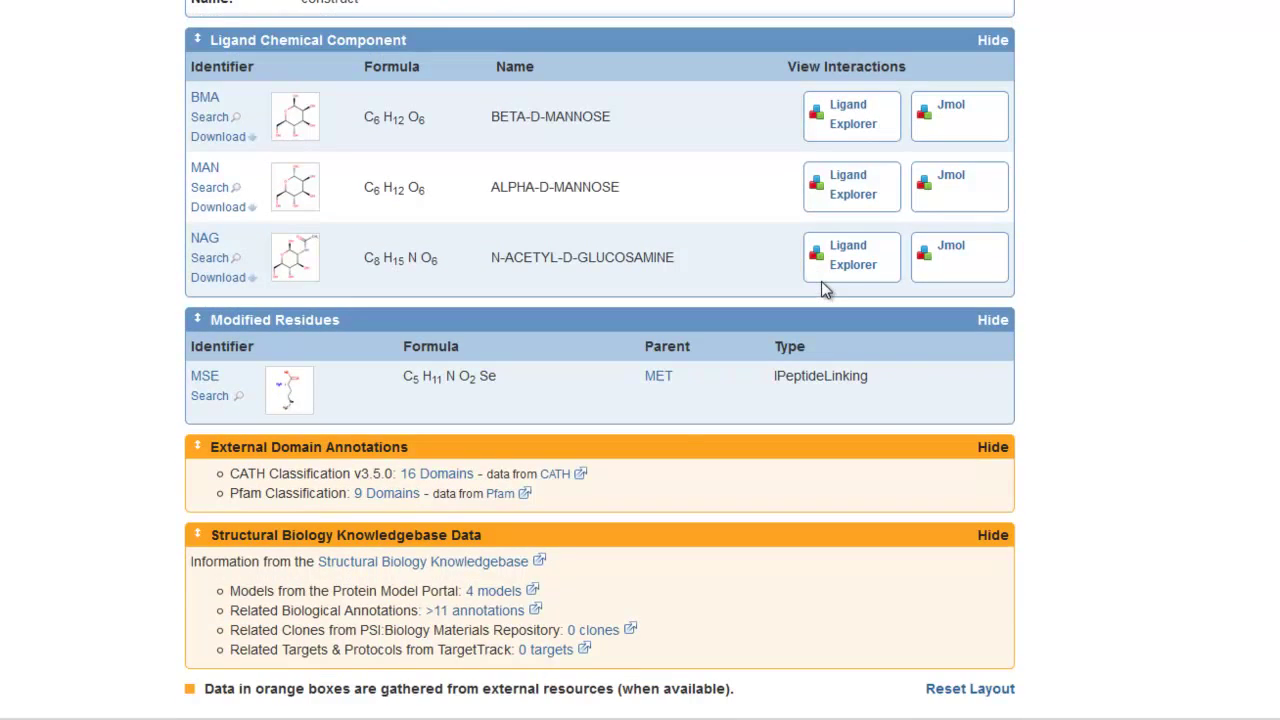
{"action": "scroll", "coordinate": [821, 281], "scroll_direction": "up", "scroll_amount": 7}
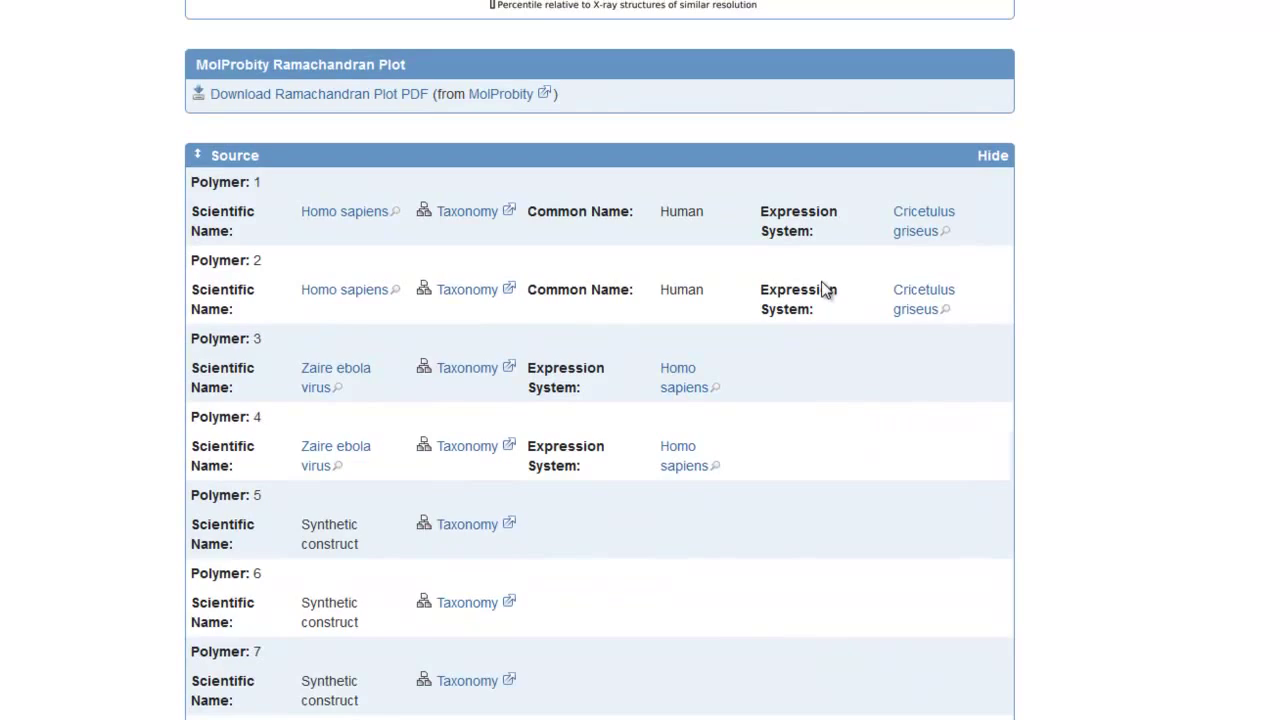
{"action": "scroll", "coordinate": [826, 290], "scroll_direction": "up", "scroll_amount": 3}
{"action": "scroll", "coordinate": [822, 290], "scroll_direction": "up", "scroll_amount": 2}
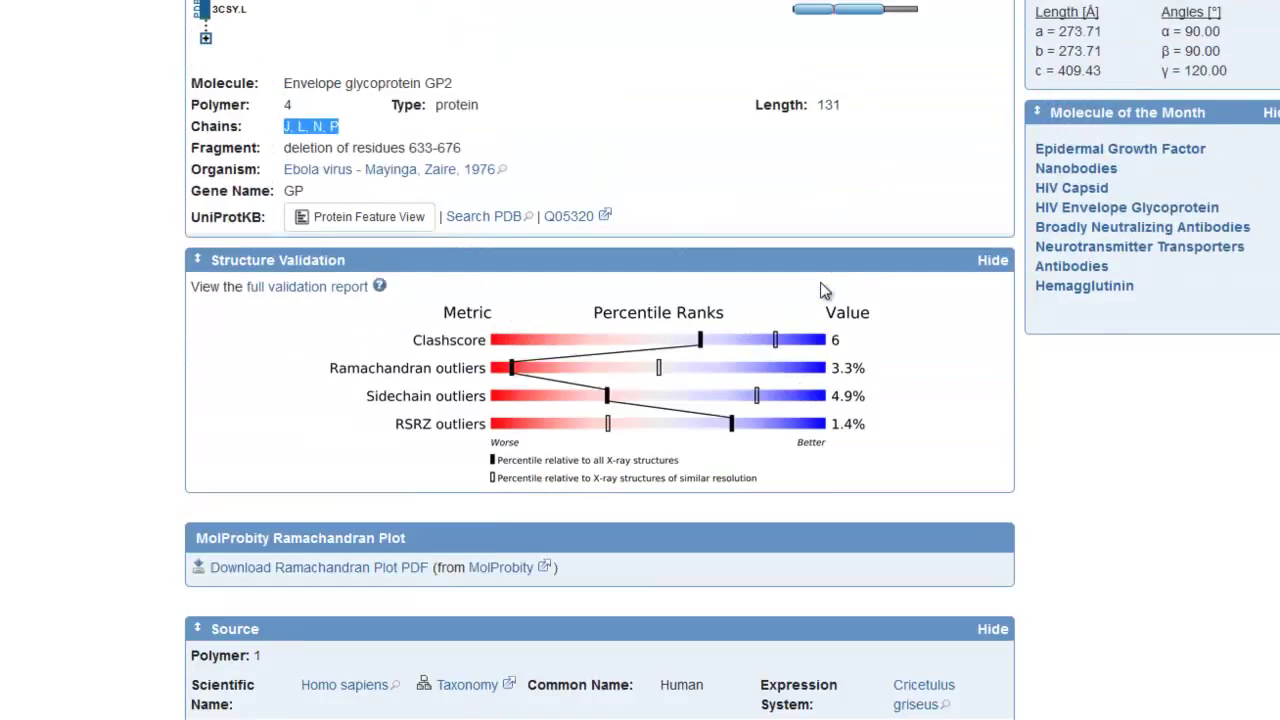
{"action": "scroll", "coordinate": [822, 291], "scroll_direction": "up", "scroll_amount": 5}
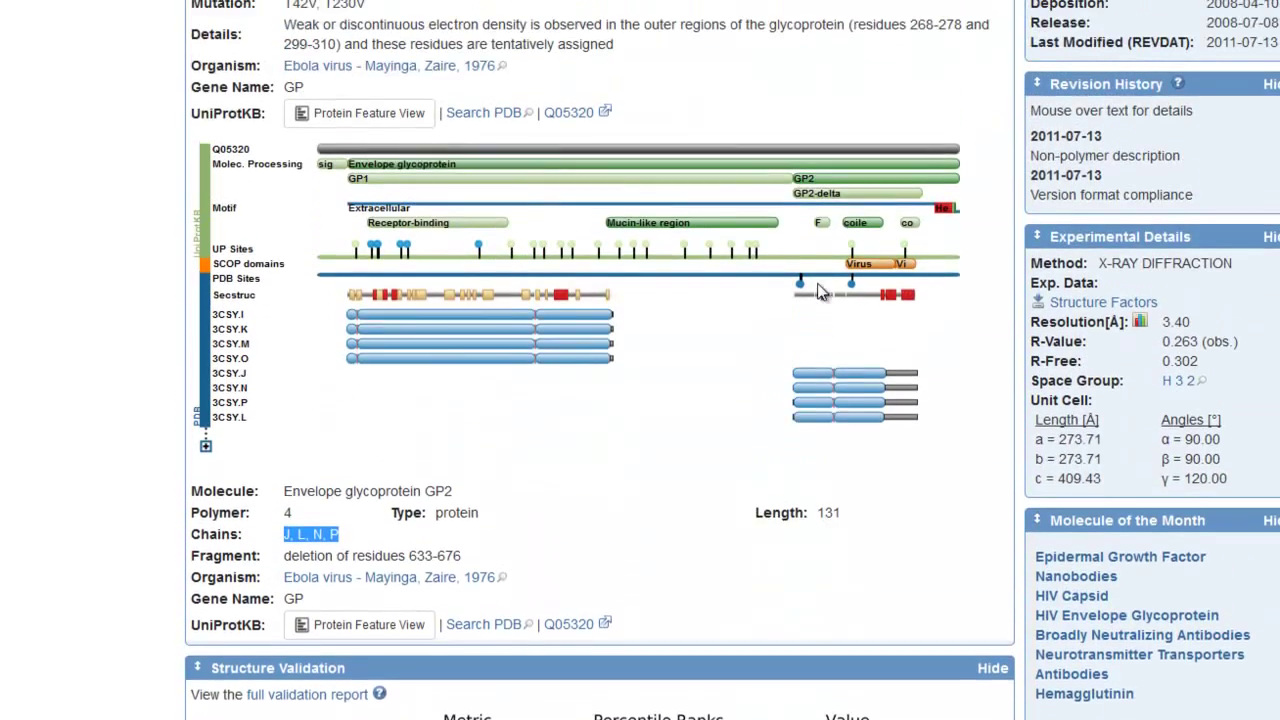
{"action": "scroll", "coordinate": [817, 296], "scroll_direction": "up", "scroll_amount": 2}
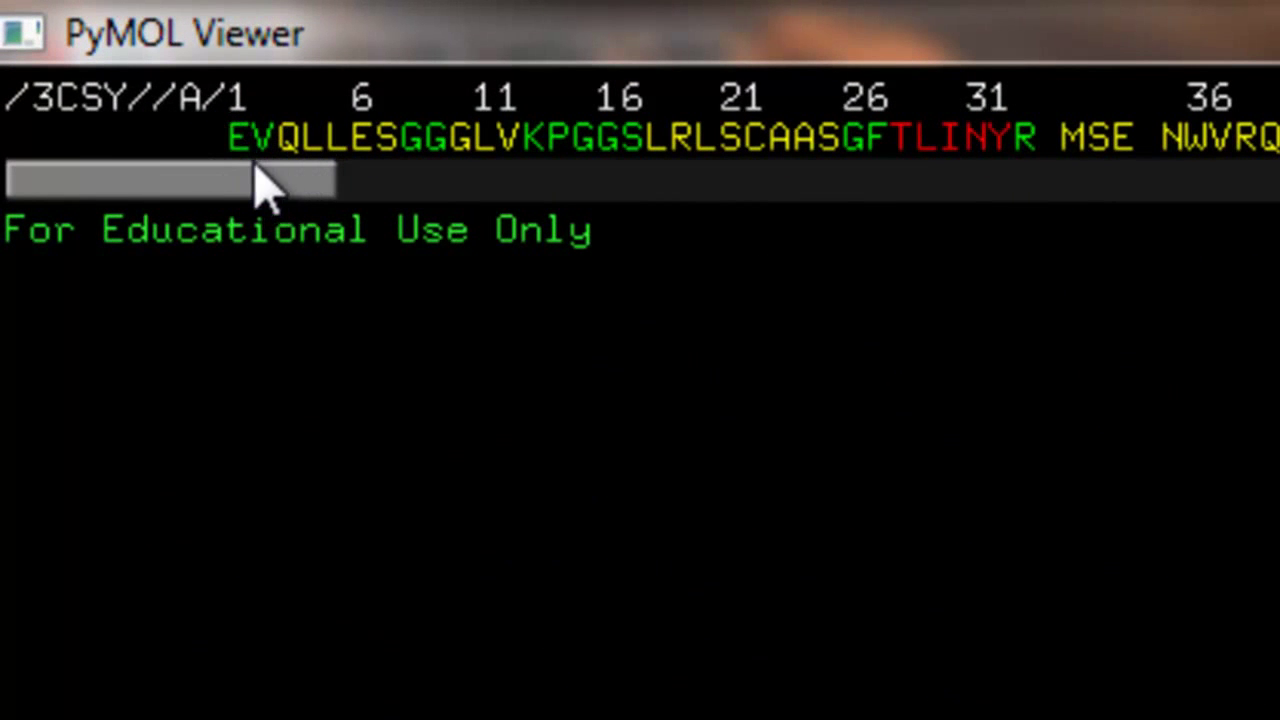
Select chain A's heavy-chain residues, from residue 1 through 221, in the sequence viewer
{"action": "left_click_drag", "start_coordinate": [259, 176], "coordinate": [232, 169]}
{"action": "left_click_drag", "start_coordinate": [242, 148], "coordinate": [818, 150]}
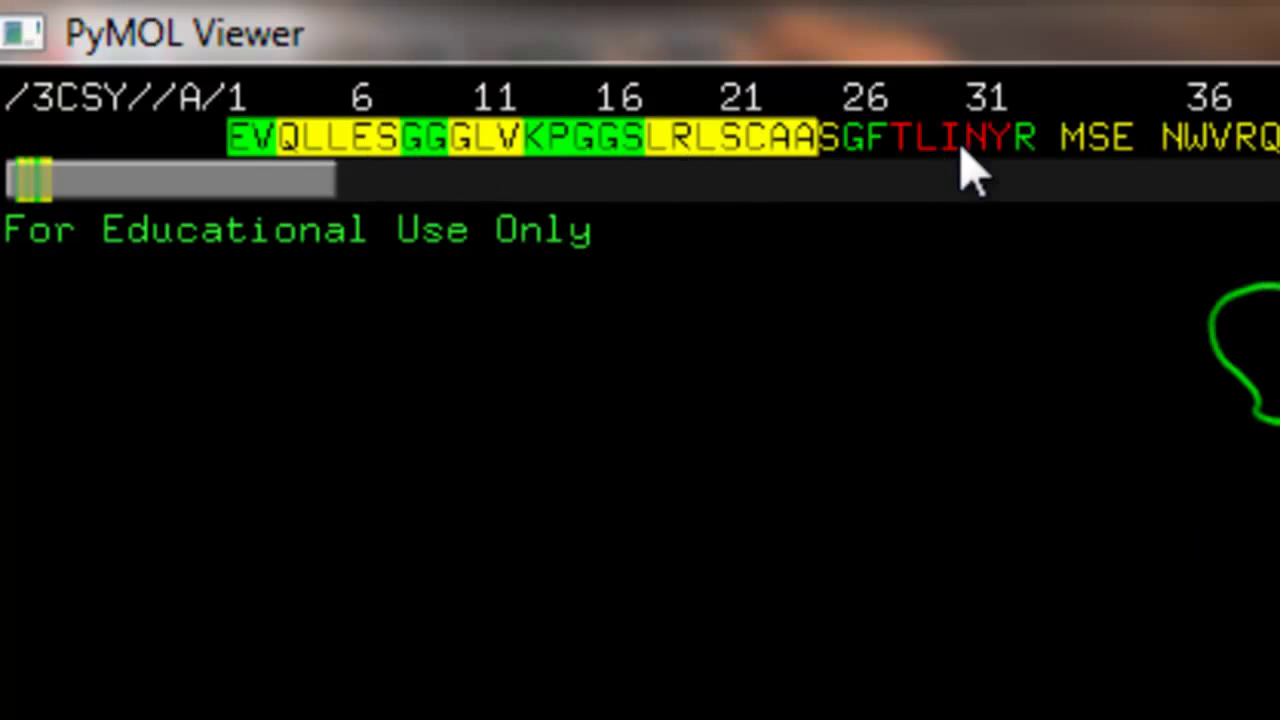
{"action": "left_click_drag", "start_coordinate": [838, 140], "coordinate": [943, 141]}
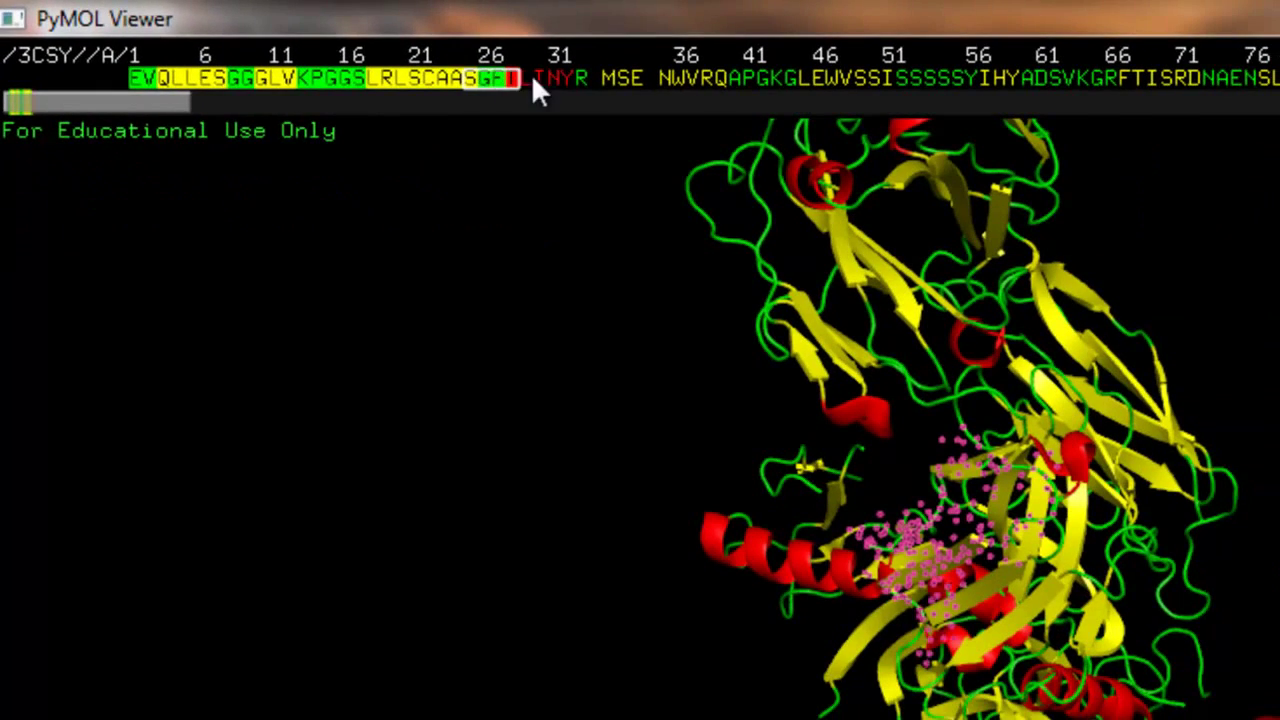
{"action": "left_click_drag", "start_coordinate": [687, 84], "coordinate": [1139, 121]}
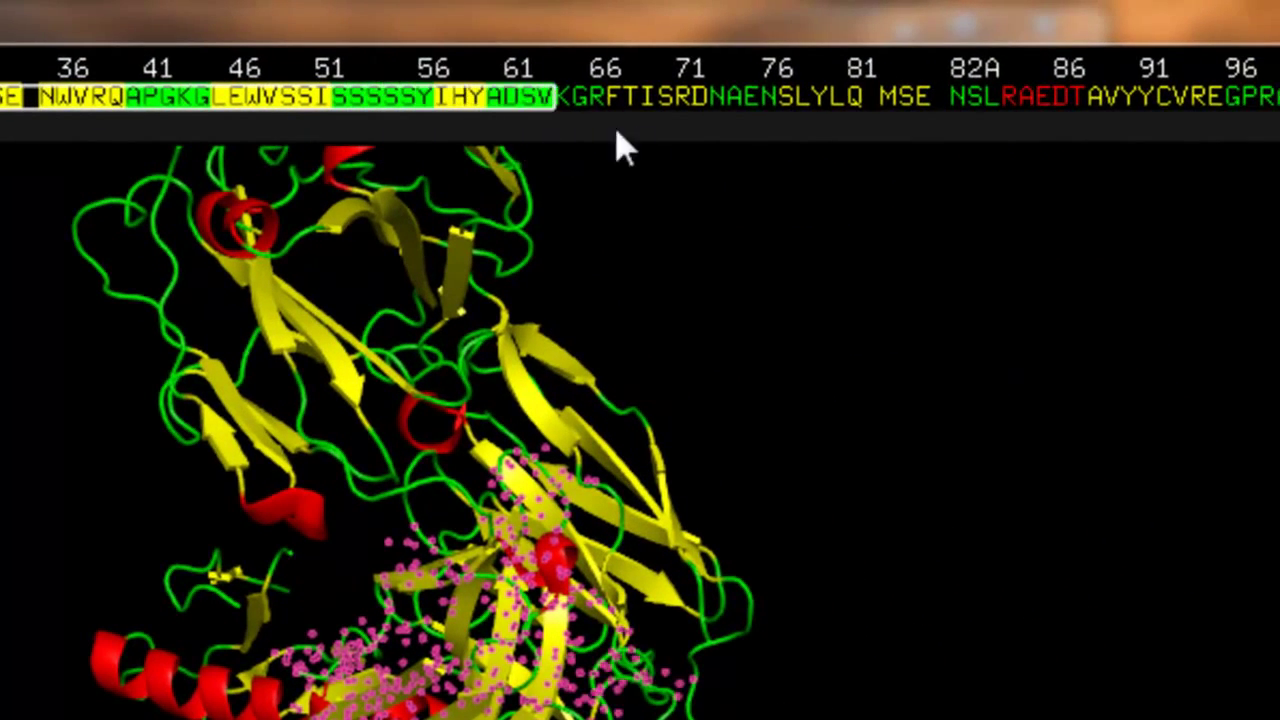
{"action": "left_click_drag", "start_coordinate": [620, 145], "coordinate": [1275, 145]}
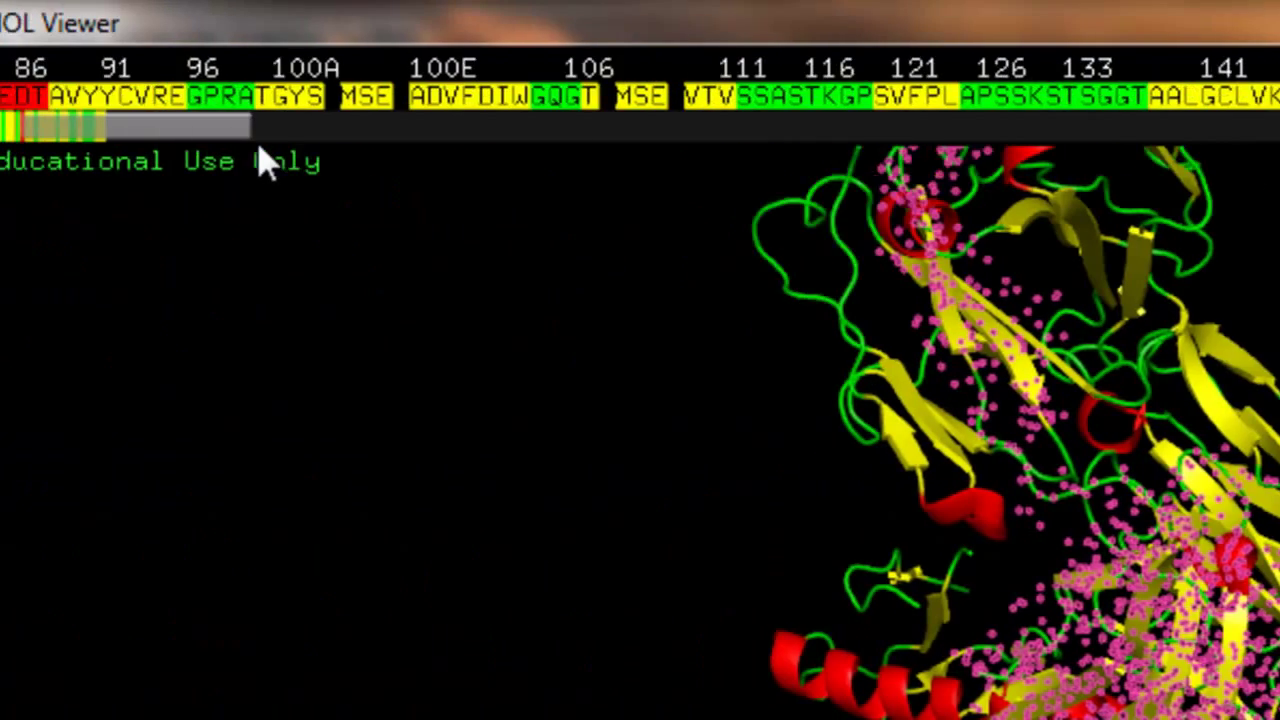
{"action": "left_click_drag", "start_coordinate": [257, 146], "coordinate": [1279, 138]}
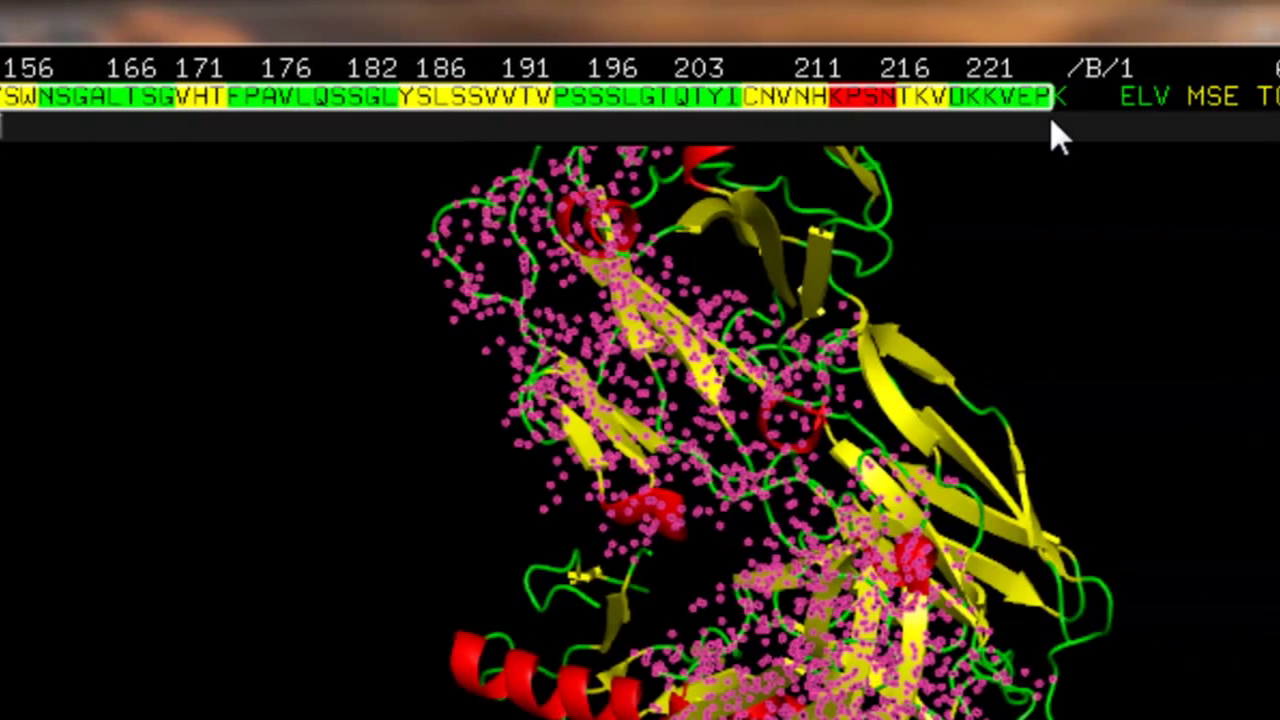
{"action": "left_click_drag", "start_coordinate": [1058, 137], "coordinate": [1066, 137]}
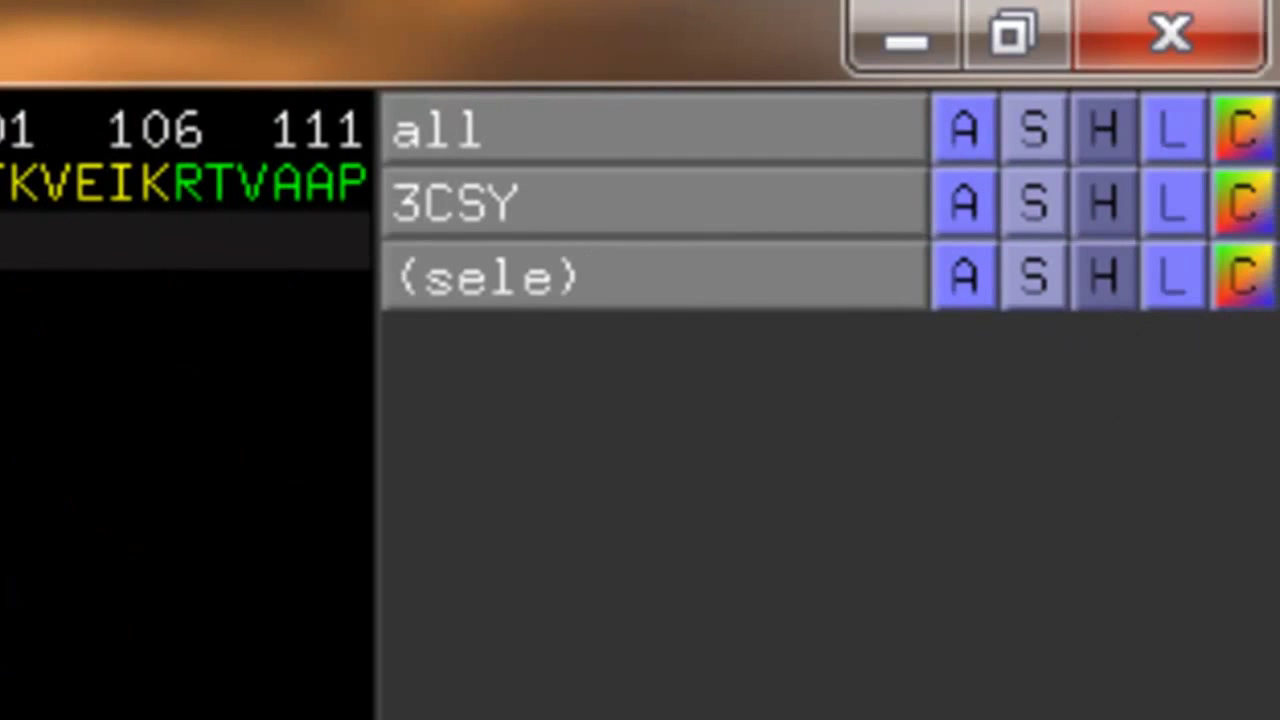
Colour the selected chain A residues blue
{"action": "left_click", "coordinate": [1240, 283]}
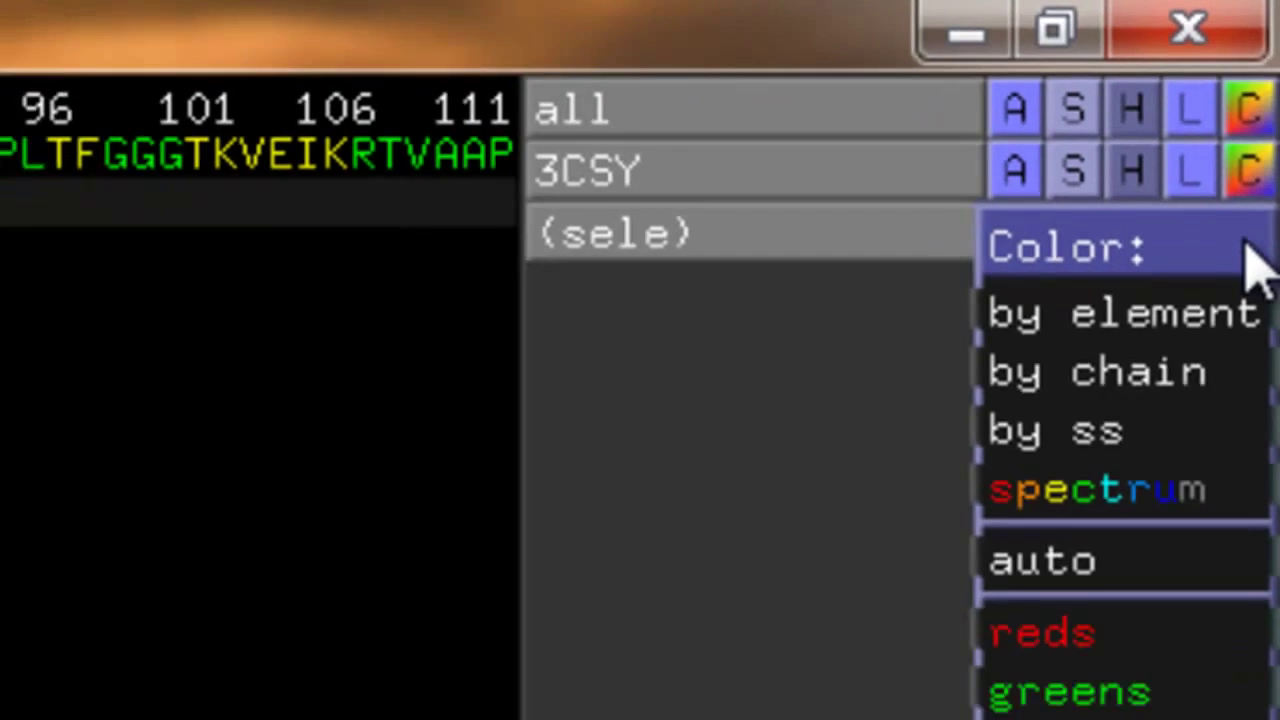
{"action": "mouse_move", "coordinate": [1085, 719]}
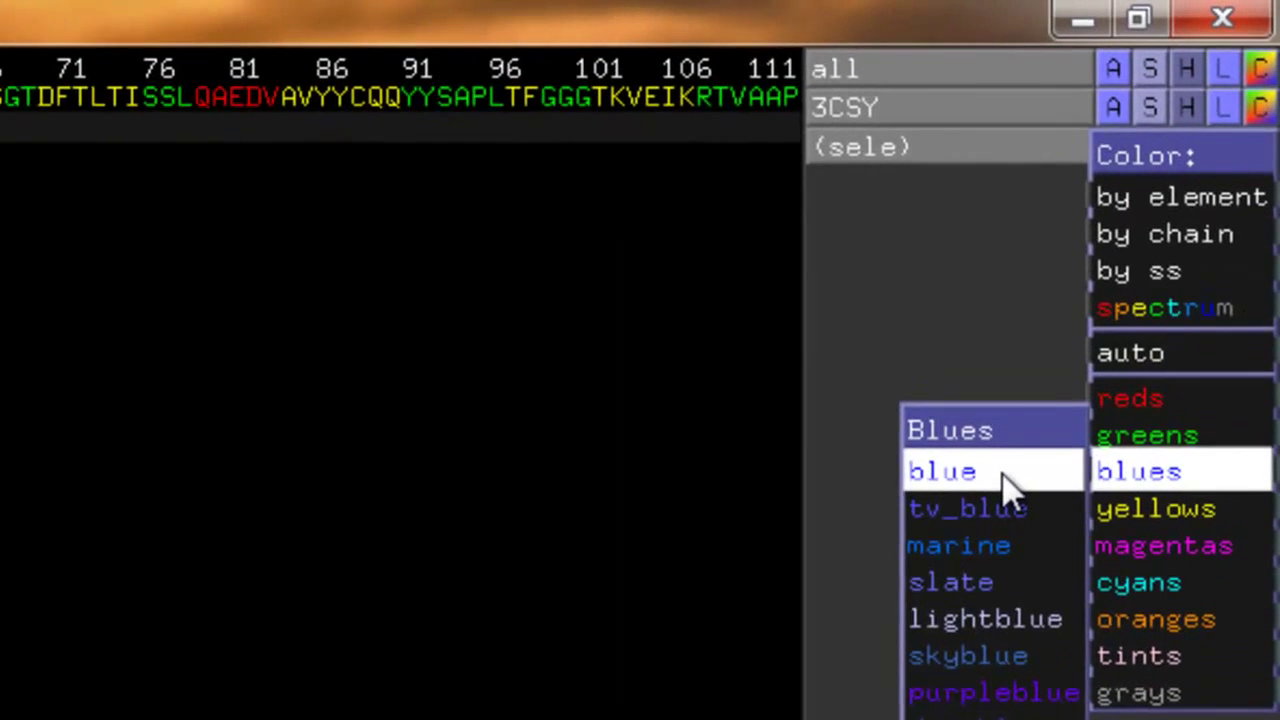
{"action": "left_click", "coordinate": [1023, 445]}
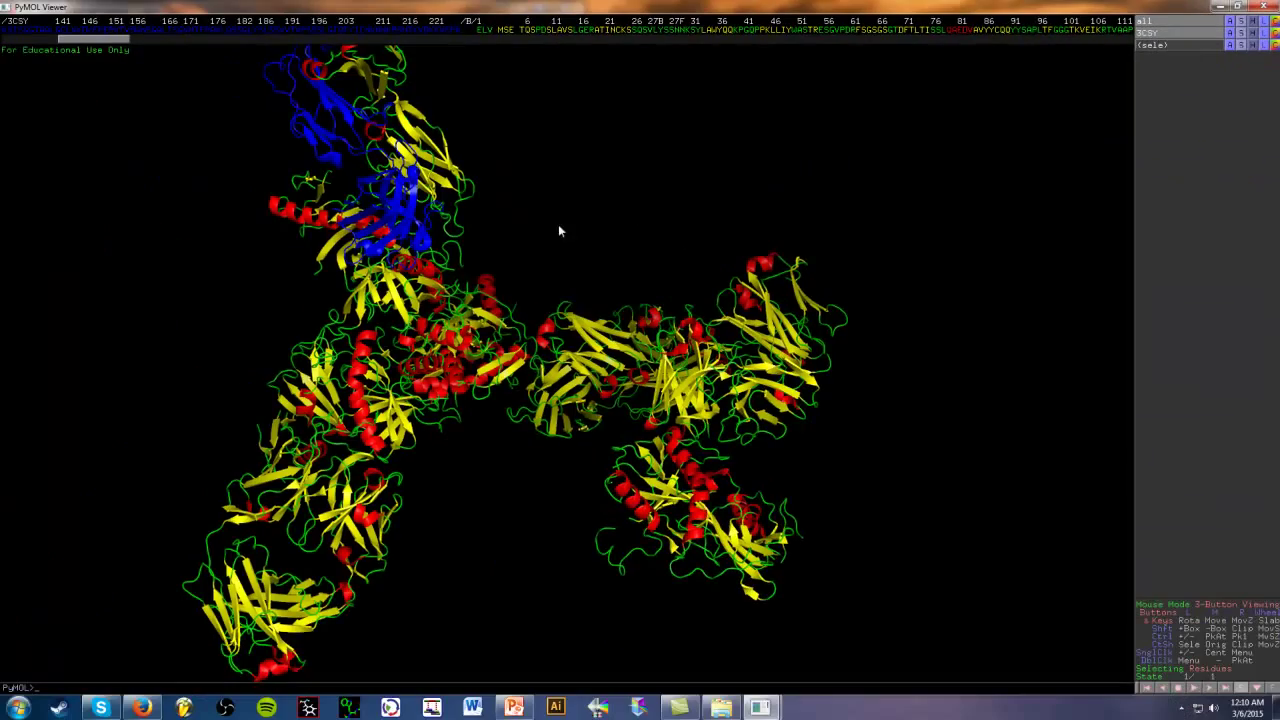
{"action": "left_click_drag", "start_coordinate": [558, 231], "coordinate": [390, 246]}
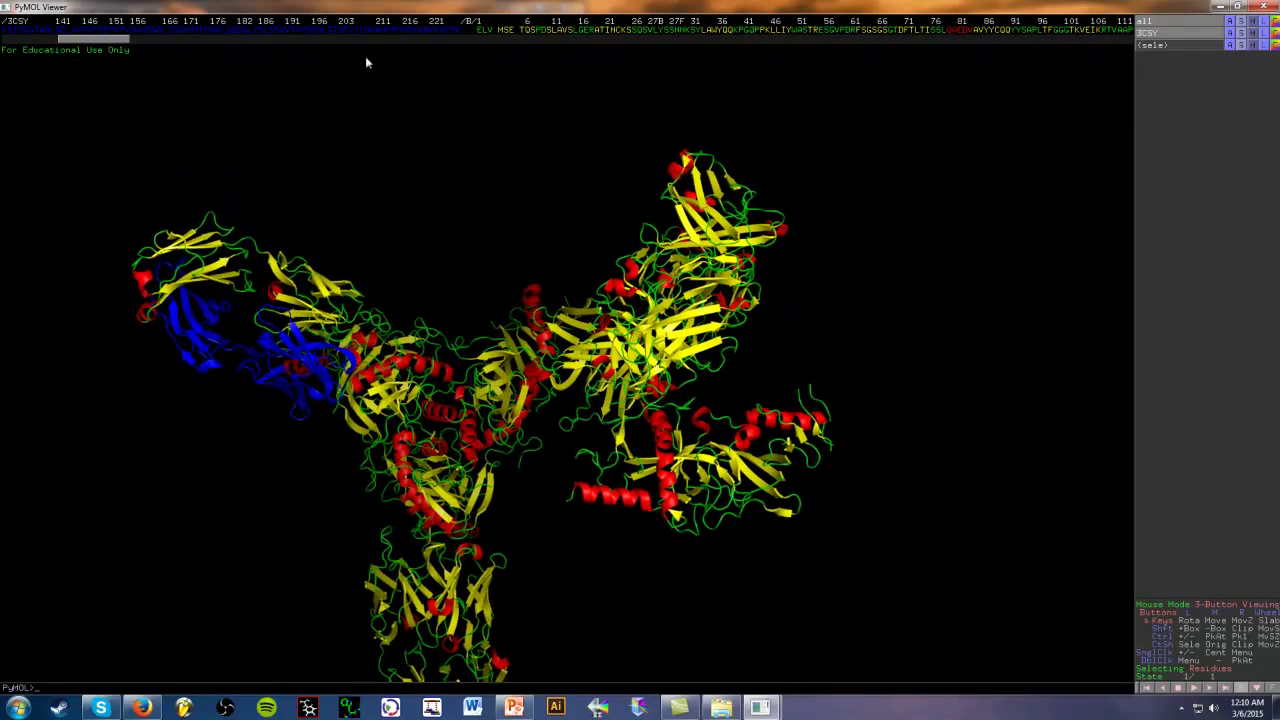
Rotate the whole assembly to a new orientation around the blue region
{"action": "left_click_drag", "start_coordinate": [122, 42], "coordinate": [152, 40]}
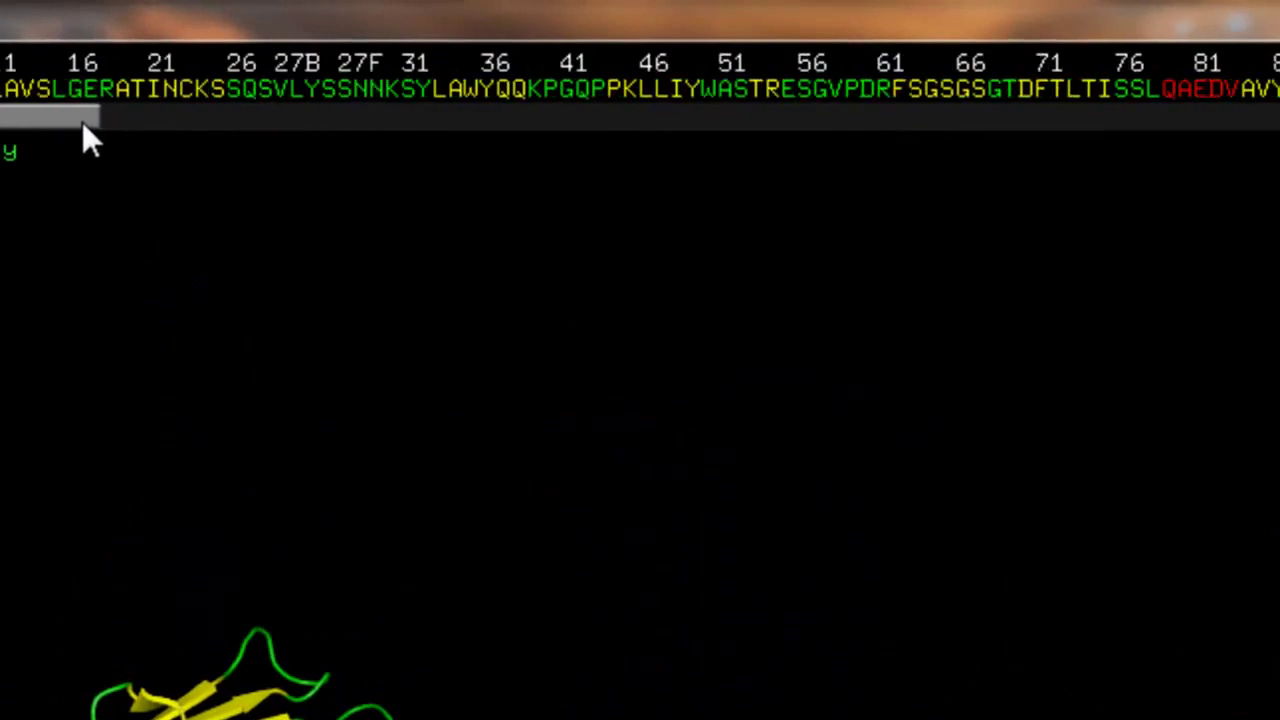
{"action": "left_click_drag", "start_coordinate": [83, 125], "coordinate": [485, 137]}
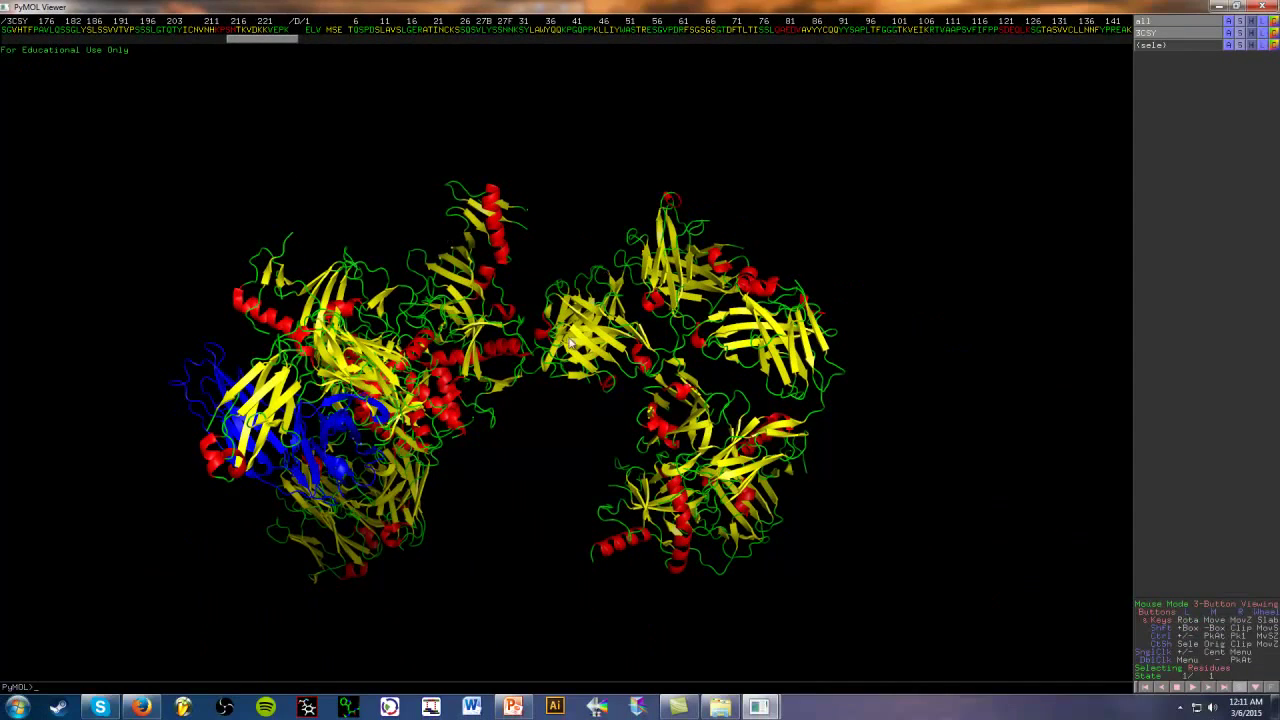
{"action": "left_click_drag", "start_coordinate": [569, 341], "coordinate": [392, 280]}
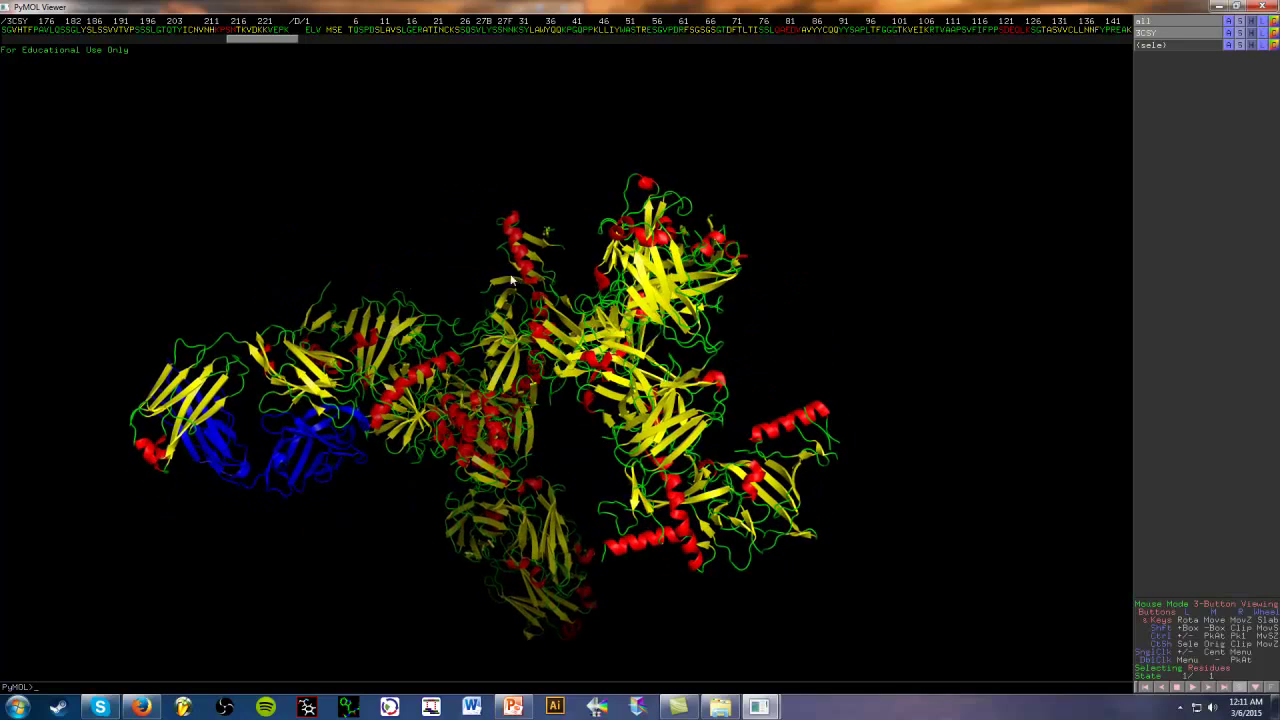
{"action": "left_click_drag", "start_coordinate": [511, 281], "coordinate": [508, 270]}
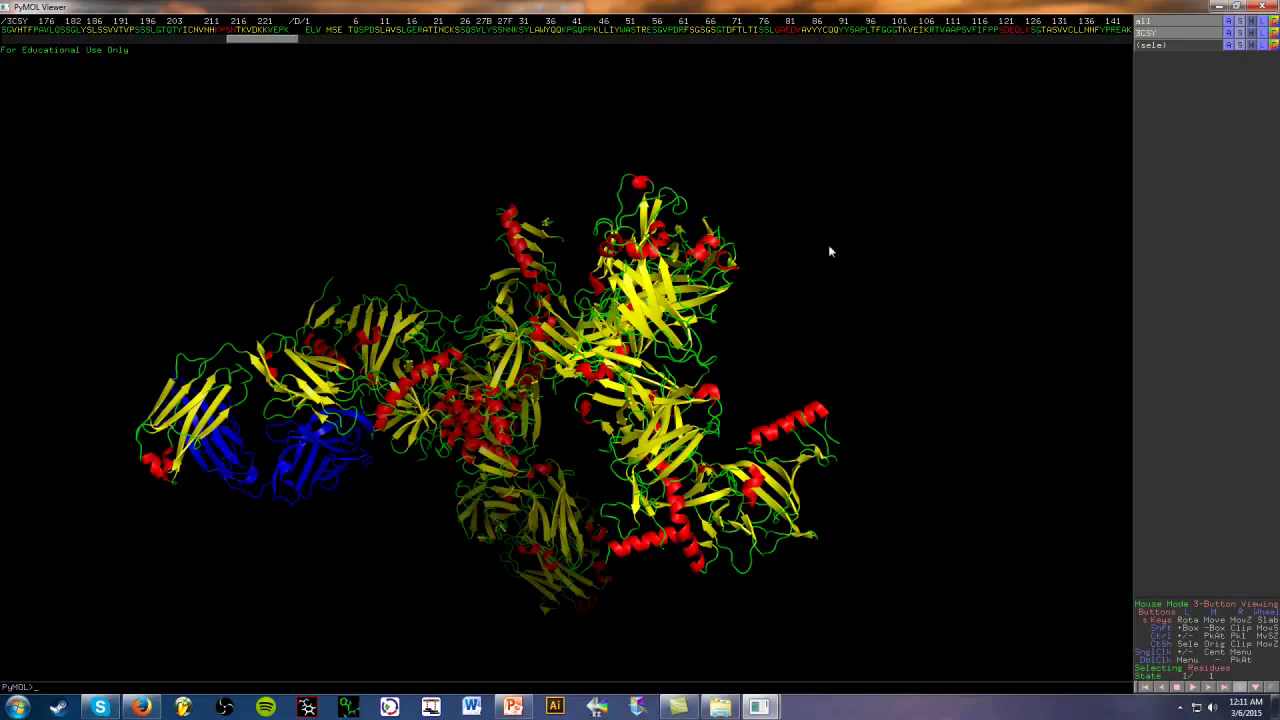
{"action": "left_click_drag", "start_coordinate": [716, 304], "coordinate": [600, 280]}
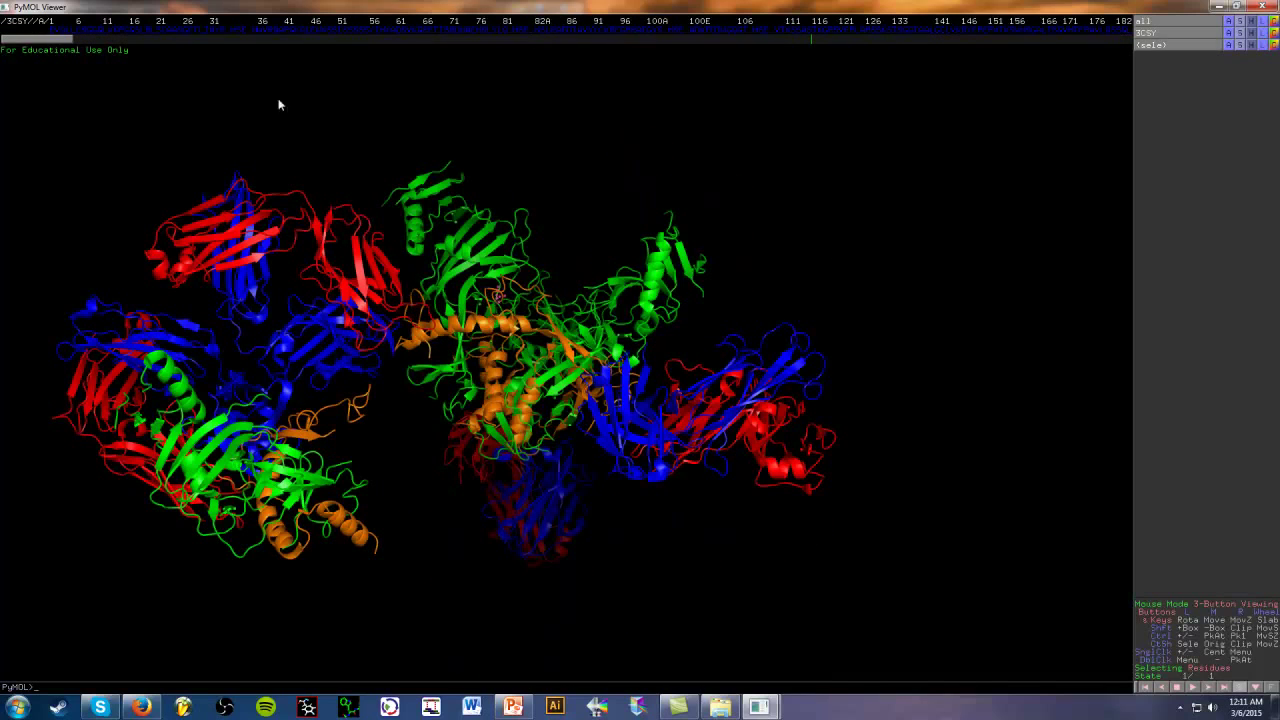
Rotate the chain-coloured complex through several orientations to look for a good view
{"action": "left_click_drag", "start_coordinate": [394, 398], "coordinate": [577, 405]}
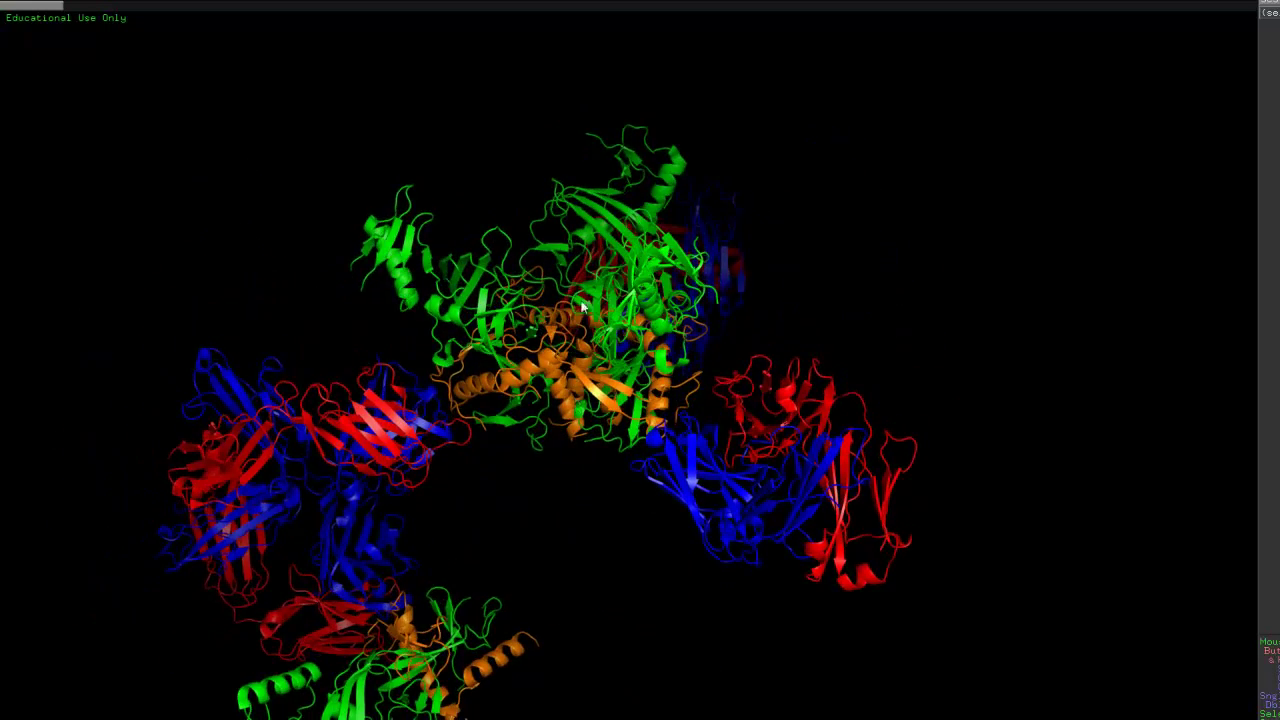
{"action": "left_click_drag", "start_coordinate": [582, 306], "coordinate": [509, 333]}
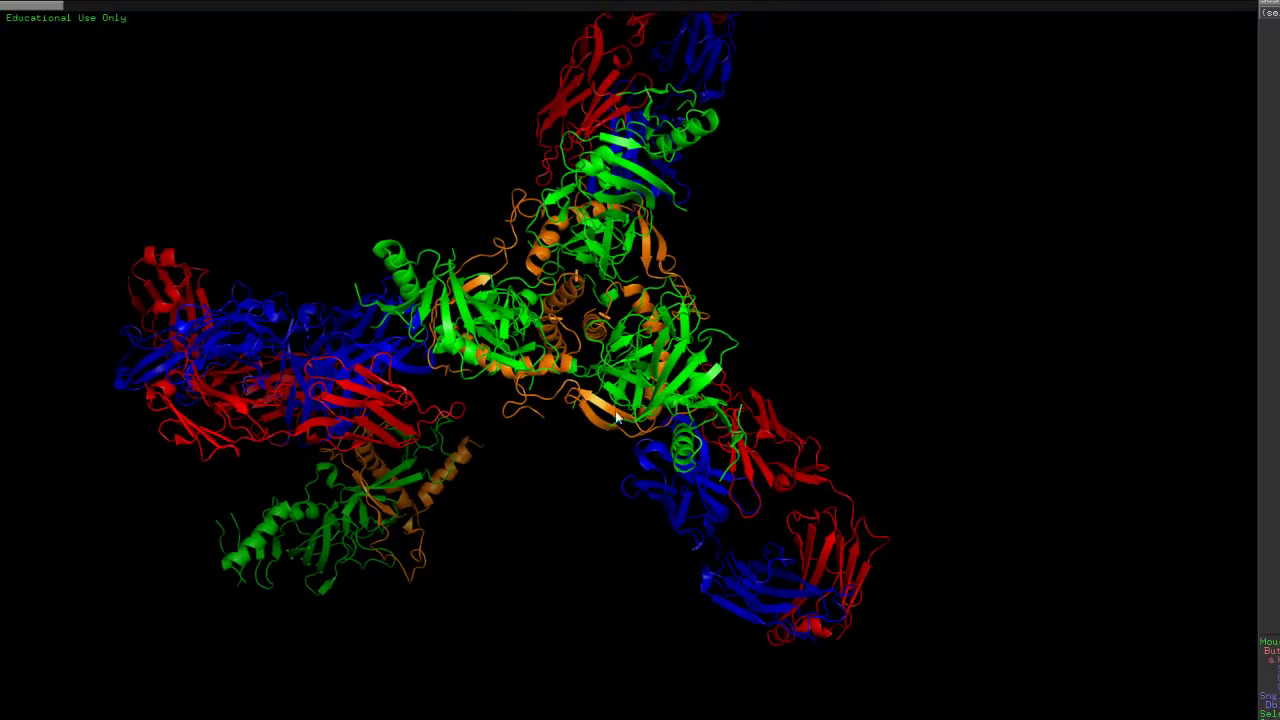
{"action": "left_click_drag", "start_coordinate": [617, 418], "coordinate": [608, 298]}
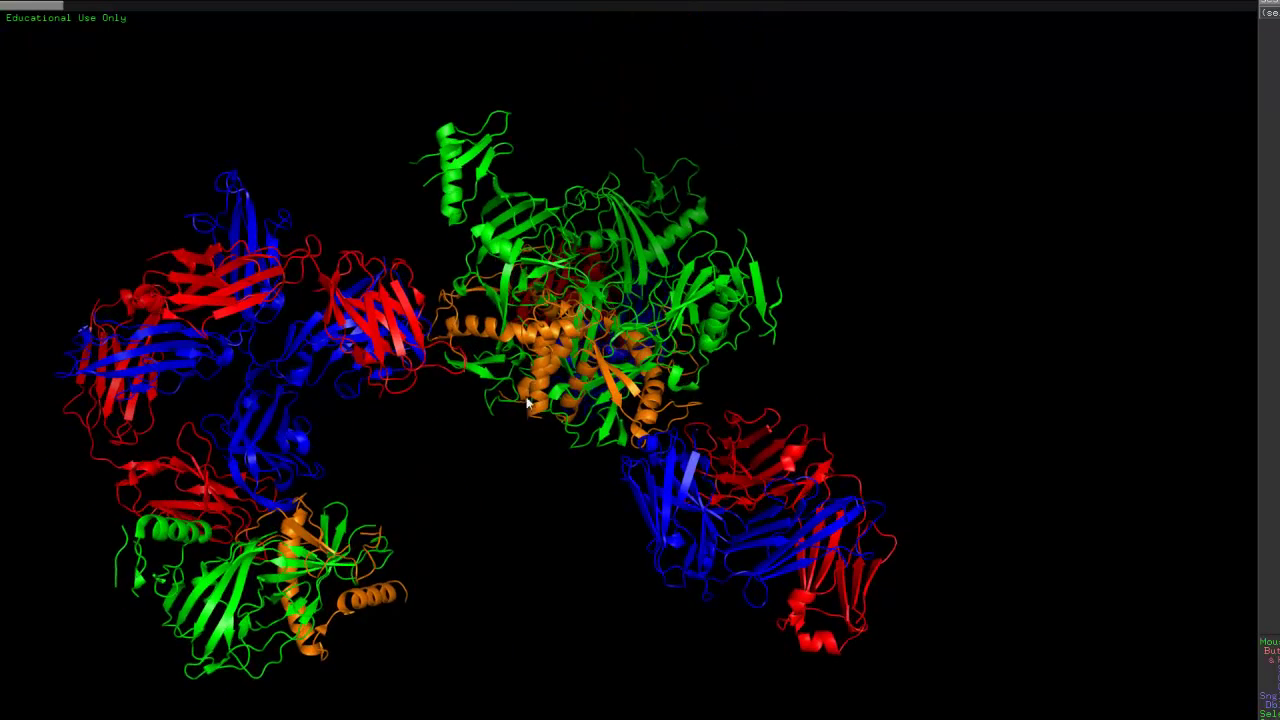
{"action": "left_click_drag", "start_coordinate": [475, 318], "coordinate": [680, 549]}
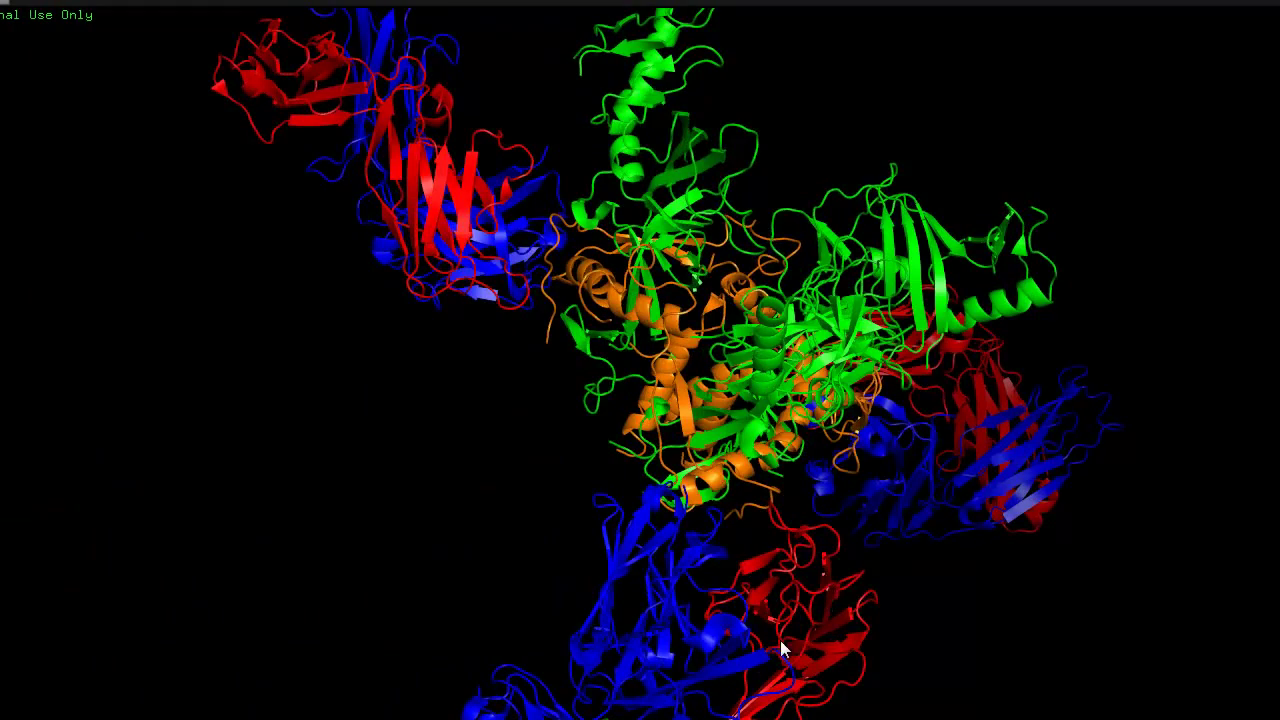
{"action": "left_click_drag", "start_coordinate": [780, 646], "coordinate": [602, 601]}
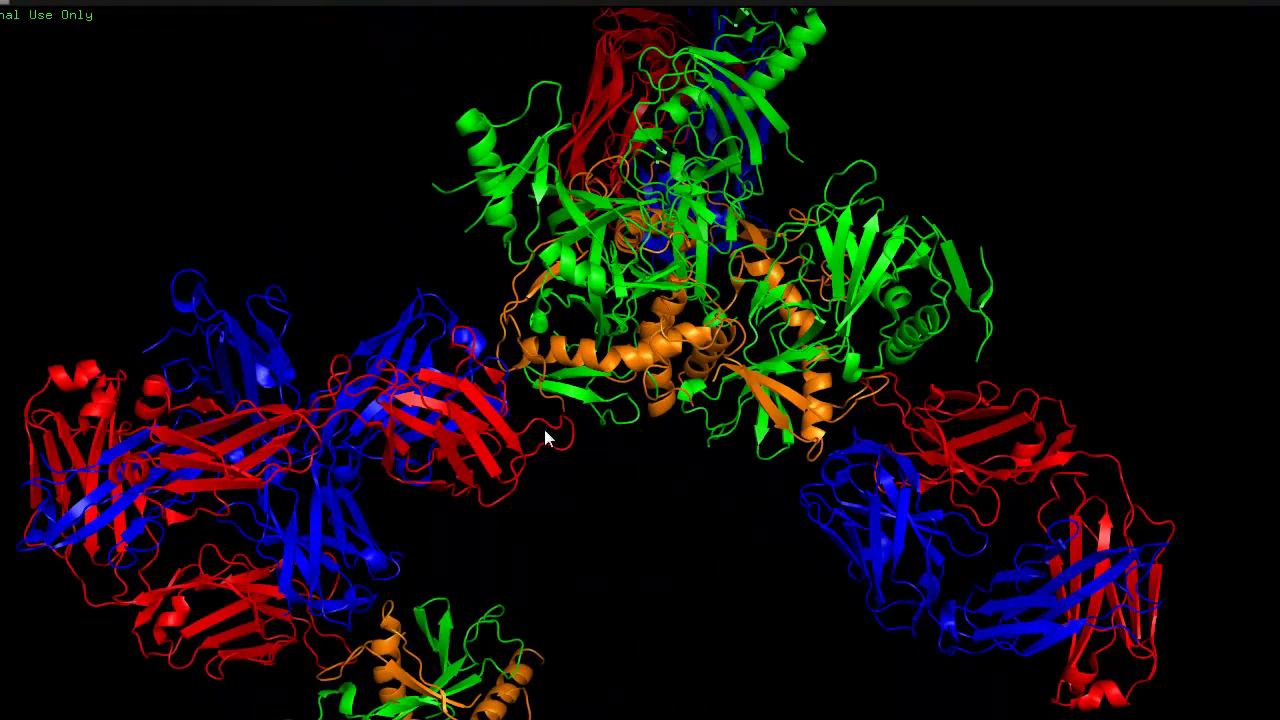
{"action": "left_click_drag", "start_coordinate": [547, 440], "coordinate": [812, 467]}
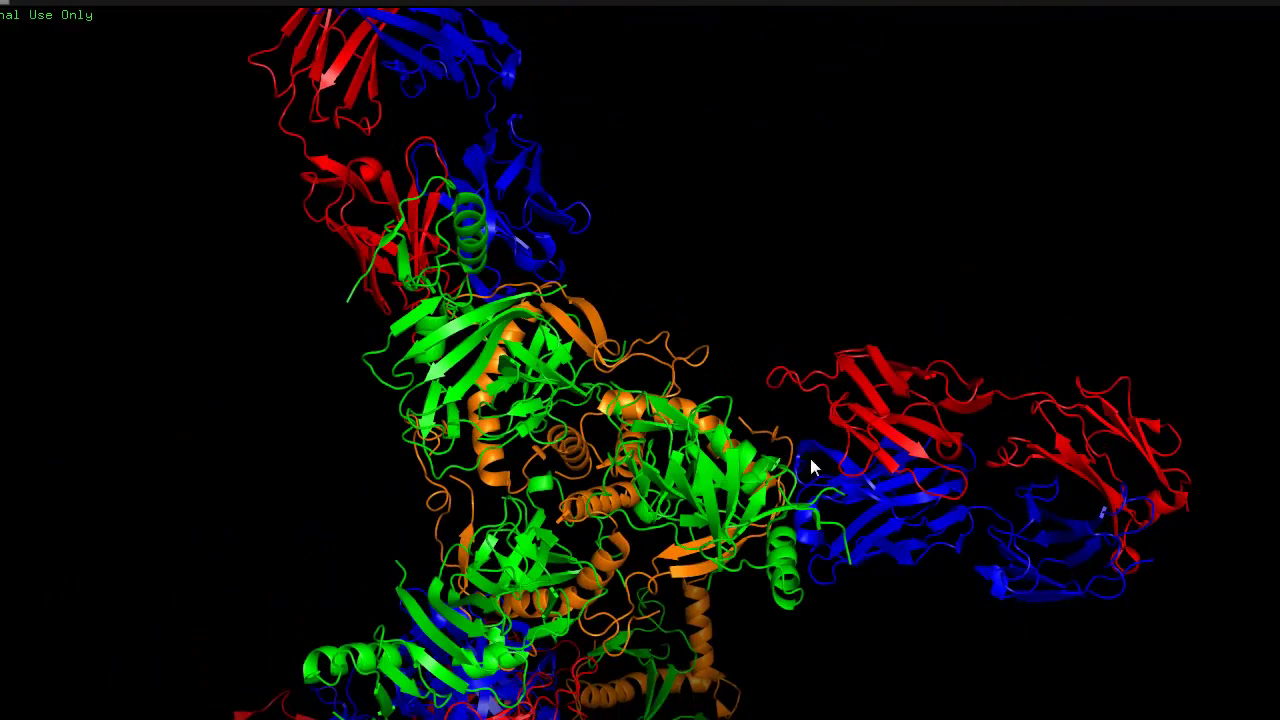
Tilt and zoom the complex so the orange–green GP core sits upper right between the Fabs
{"action": "left_click_drag", "start_coordinate": [496, 326], "coordinate": [556, 350]}
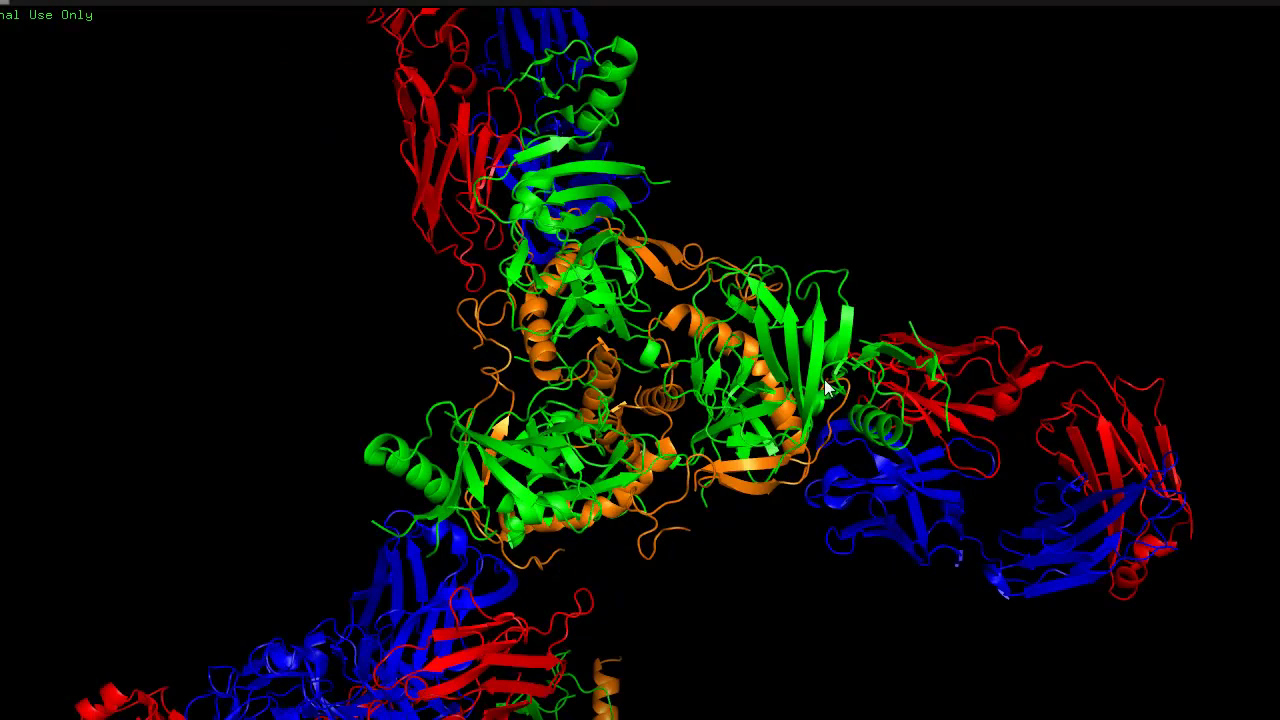
{"action": "left_click_drag", "start_coordinate": [539, 508], "coordinate": [562, 436]}
{"action": "left_click_drag", "start_coordinate": [587, 233], "coordinate": [543, 292]}
{"action": "left_click_drag", "start_coordinate": [607, 640], "coordinate": [613, 310]}
{"action": "right_click_drag", "start_coordinate": [628, 278], "coordinate": [645, 363]}
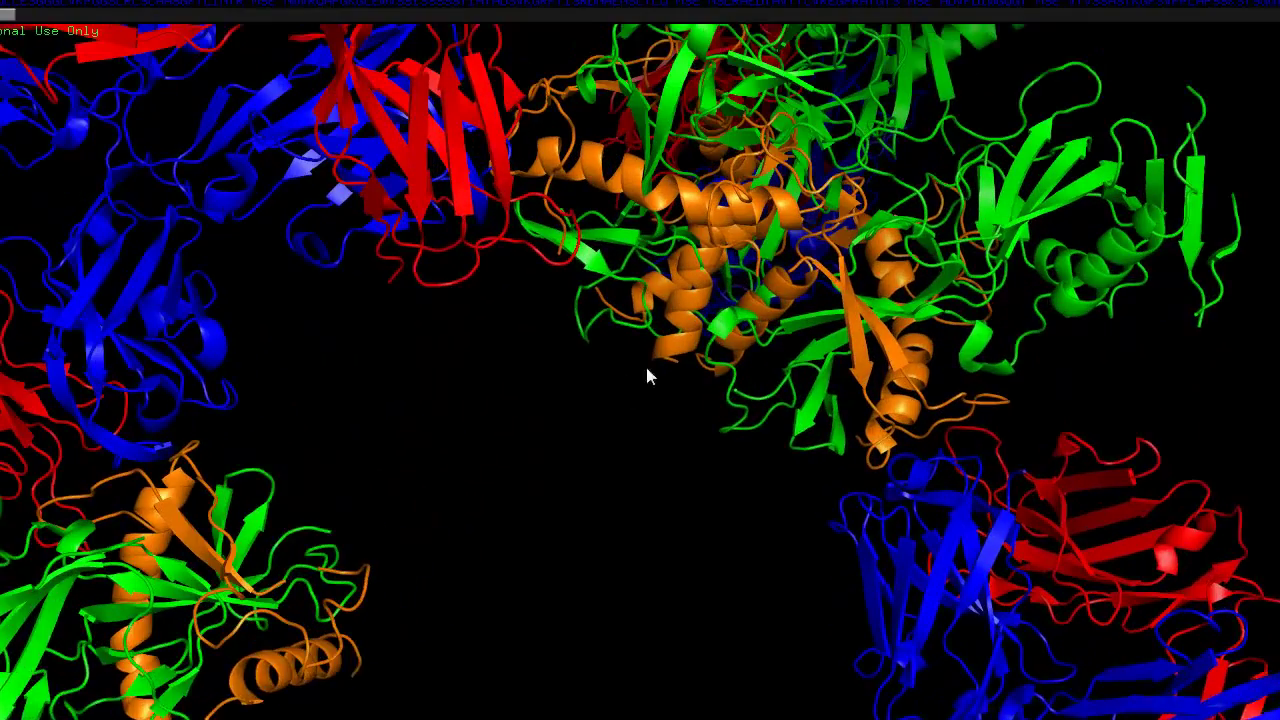
{"action": "left_click_drag", "start_coordinate": [655, 325], "coordinate": [517, 407]}
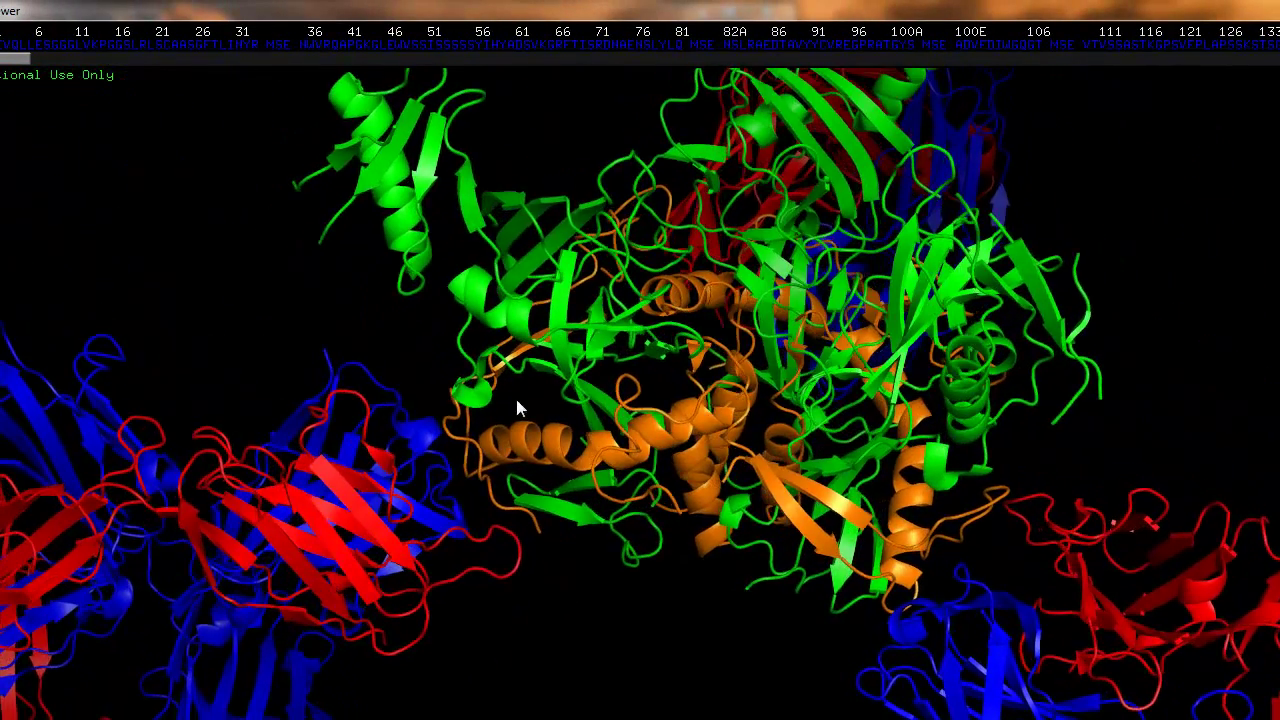
{"action": "right_click_drag", "start_coordinate": [735, 381], "coordinate": [588, 168]}
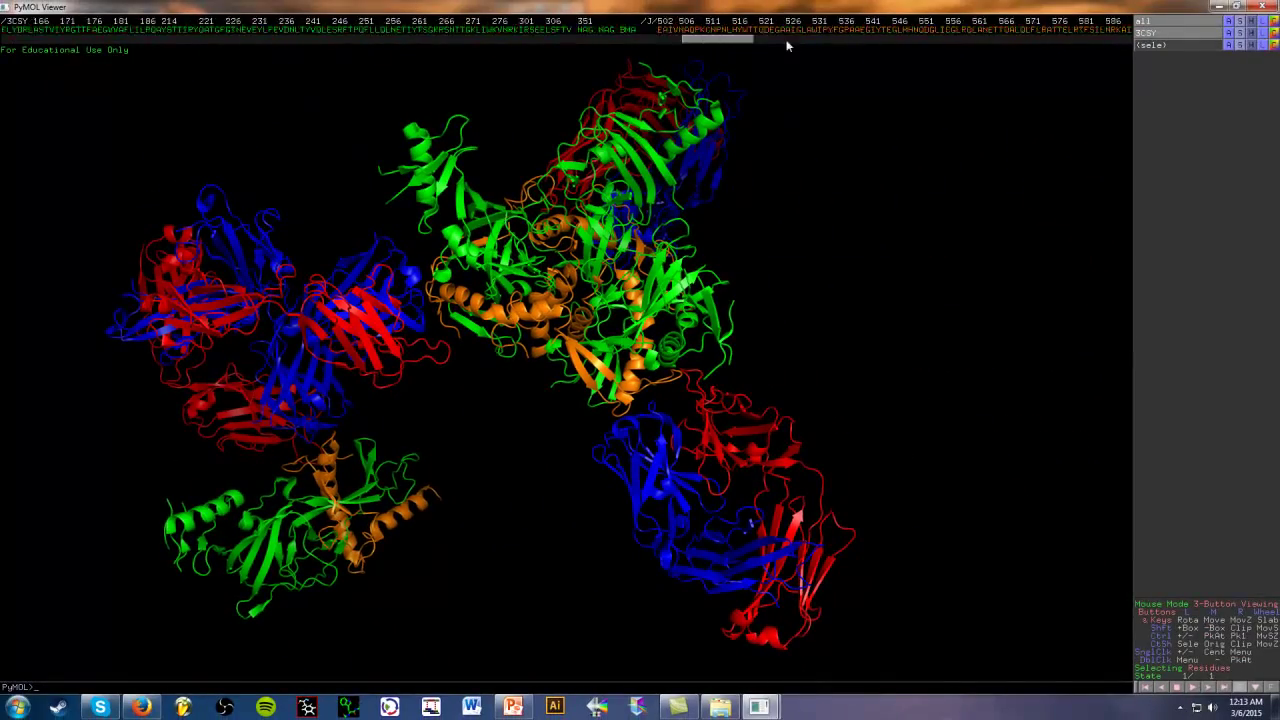
Select the orange chain's residues from 503 through its final NAG, then clear the selection
{"action": "left_click_drag", "start_coordinate": [787, 40], "coordinate": [1148, 42]}
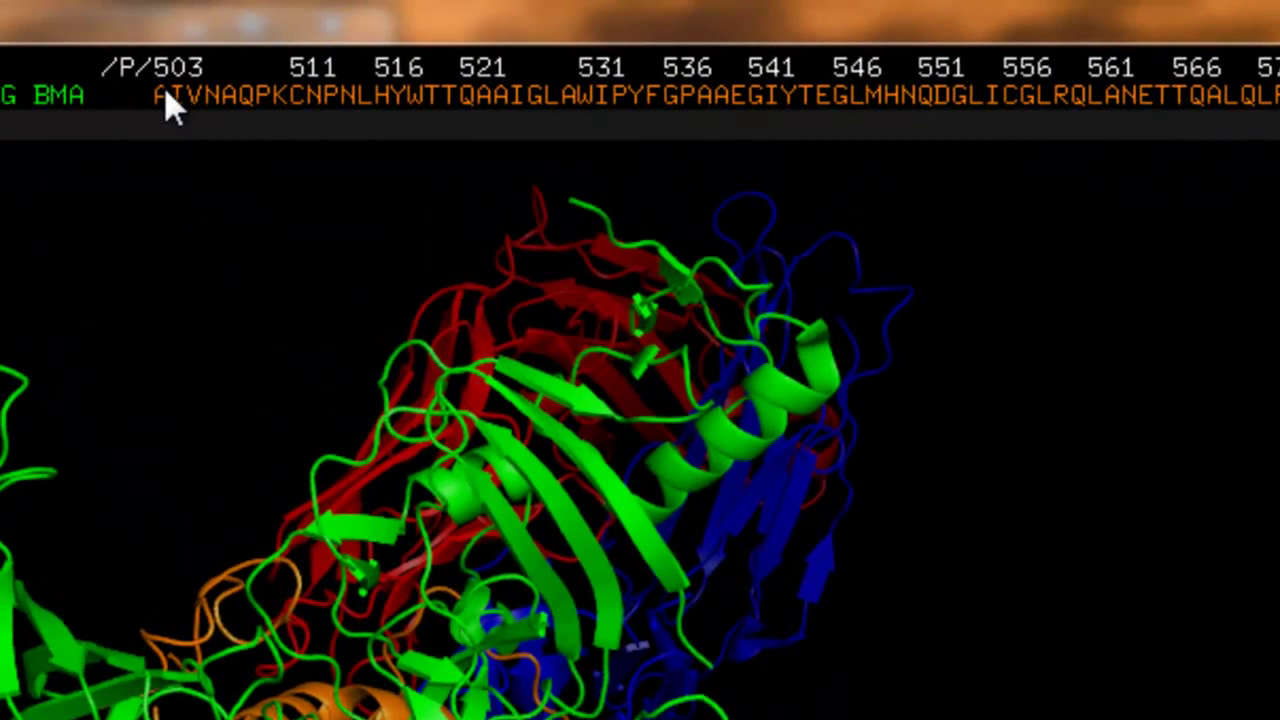
{"action": "left_click_drag", "start_coordinate": [228, 103], "coordinate": [1228, 98]}
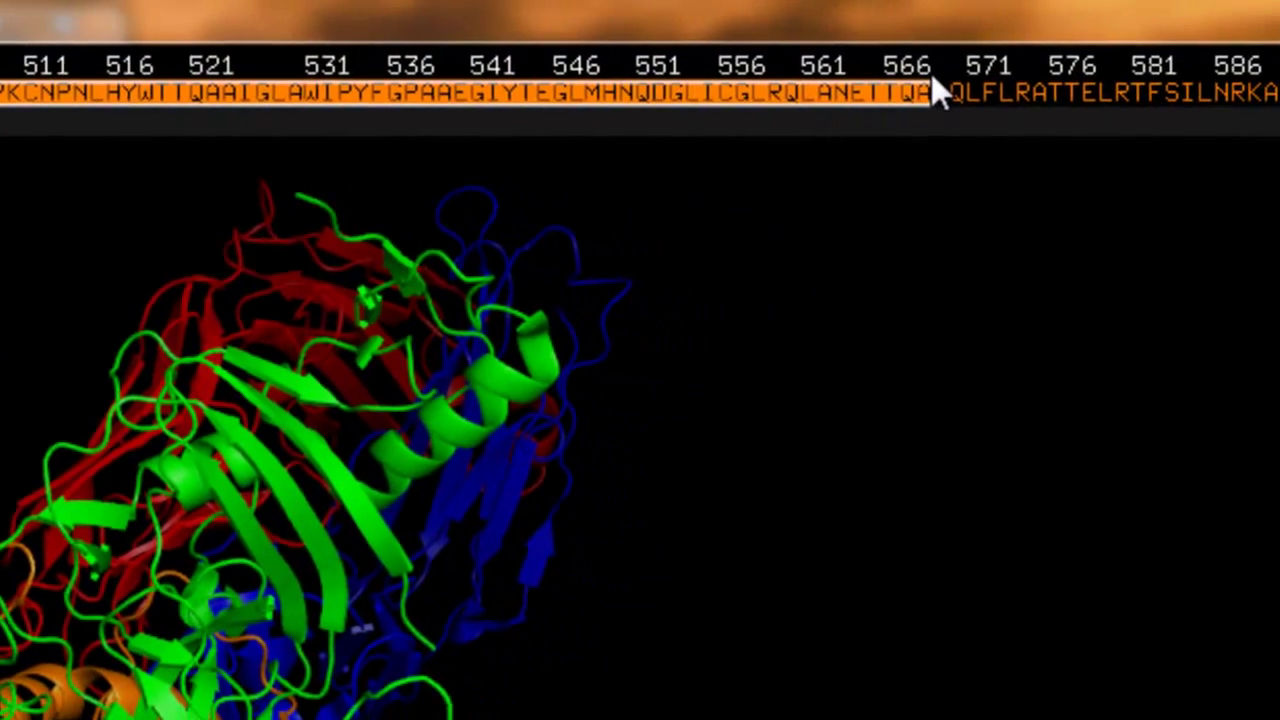
{"action": "left_click_drag", "start_coordinate": [931, 91], "coordinate": [1207, 91]}
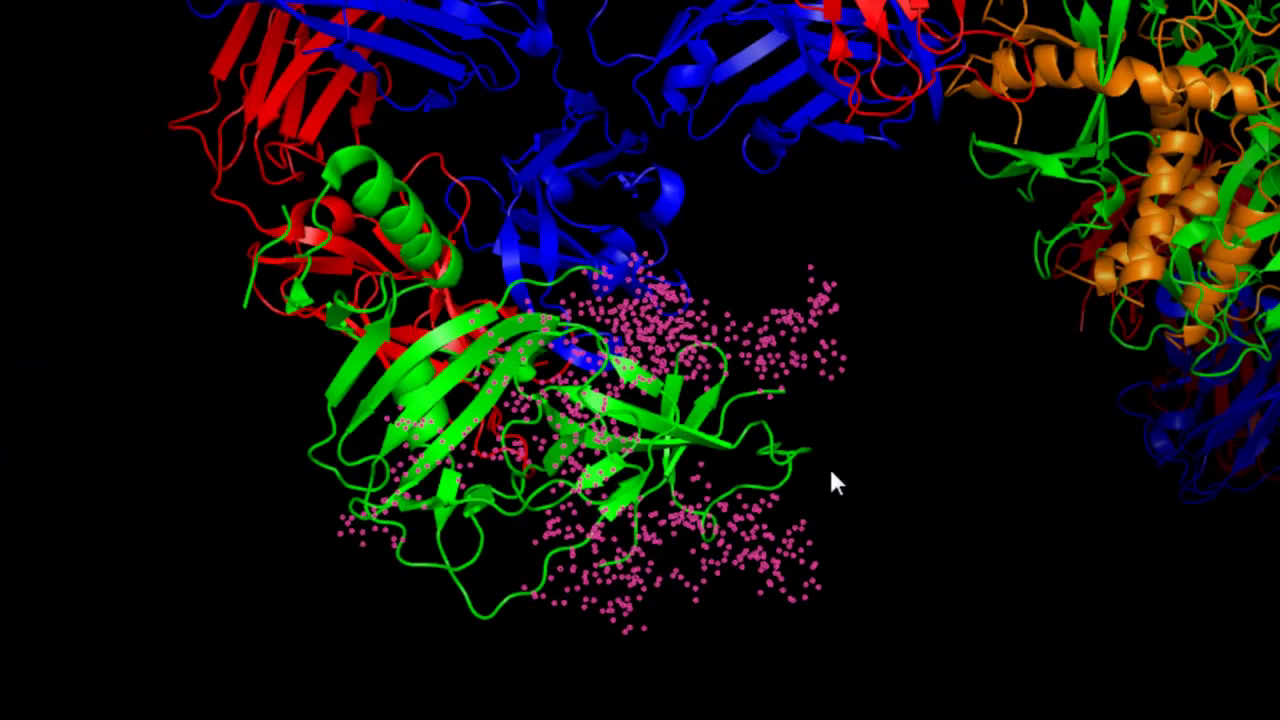
{"action": "left_click", "coordinate": [917, 454]}
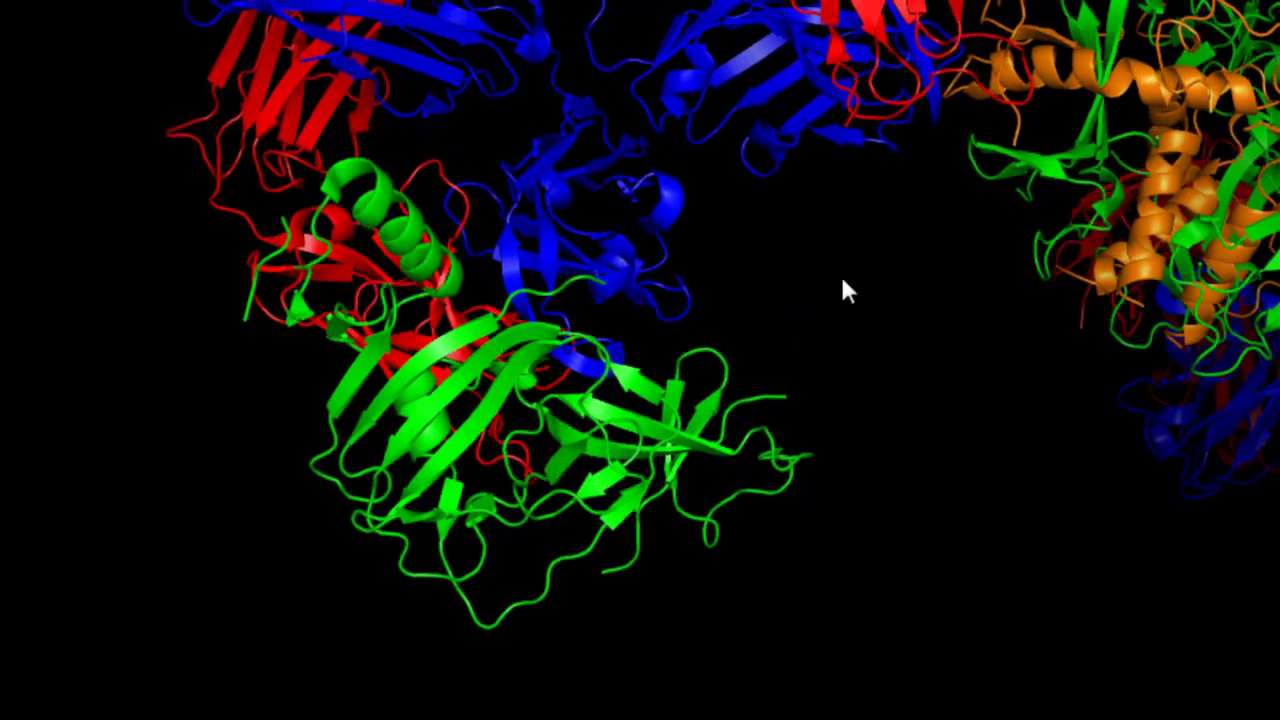
Rotate the complex to zoom onto a red-and-blue Fab meeting the glycoprotein core
{"action": "left_click_drag", "start_coordinate": [843, 277], "coordinate": [847, 364]}
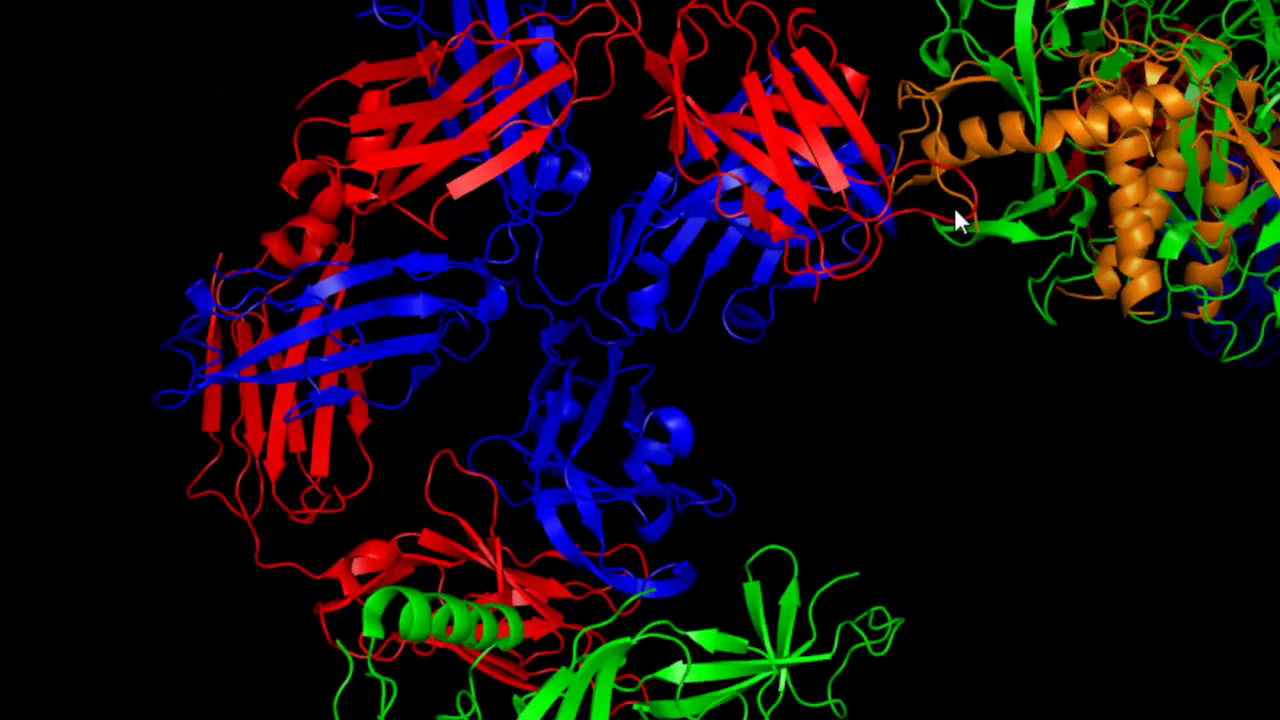
{"action": "left_click_drag", "start_coordinate": [858, 258], "coordinate": [858, 212]}
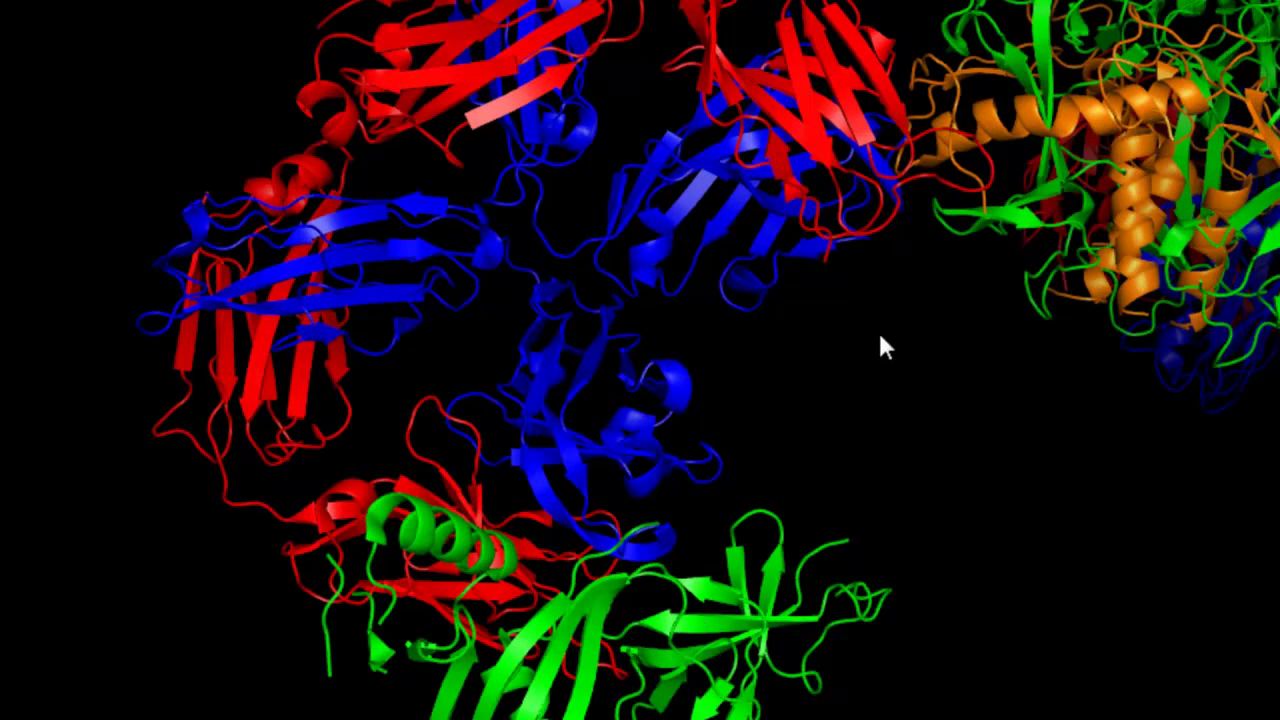
{"action": "left_click_drag", "start_coordinate": [880, 338], "coordinate": [318, 308]}
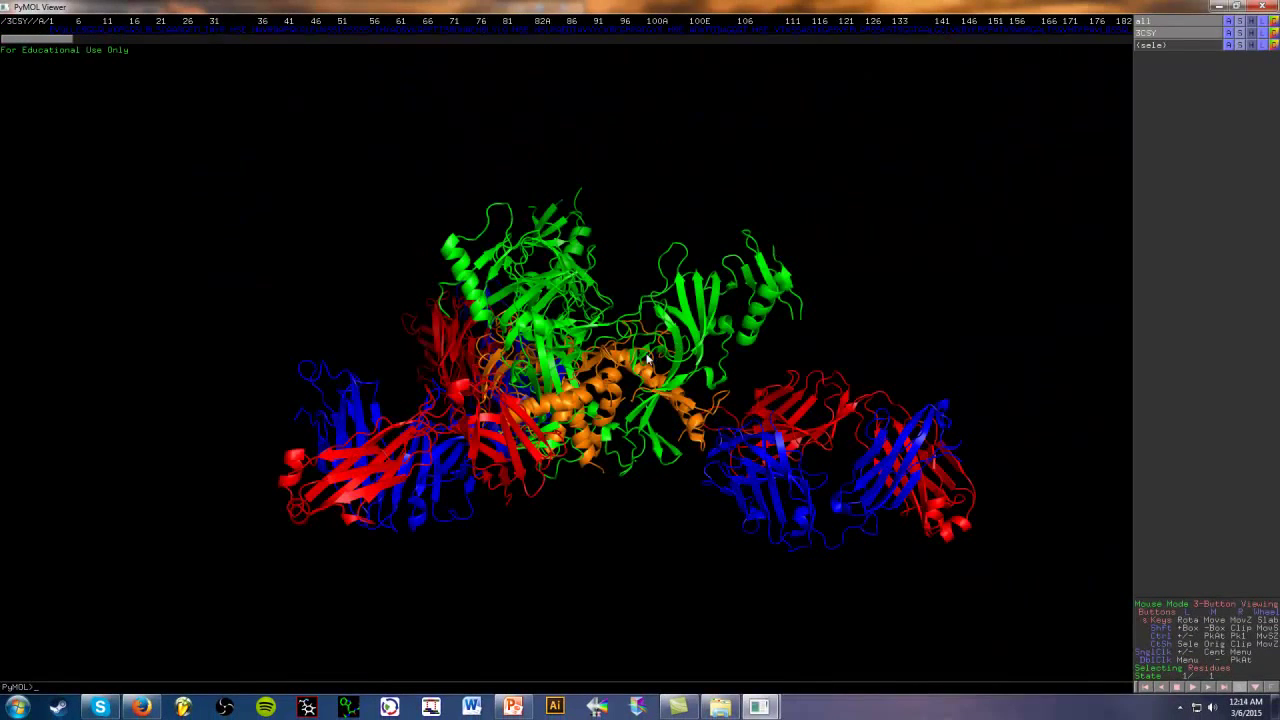
Tilt the Fabs and turn the complex from a top view to a side view
{"action": "left_click_drag", "start_coordinate": [647, 358], "coordinate": [433, 452]}
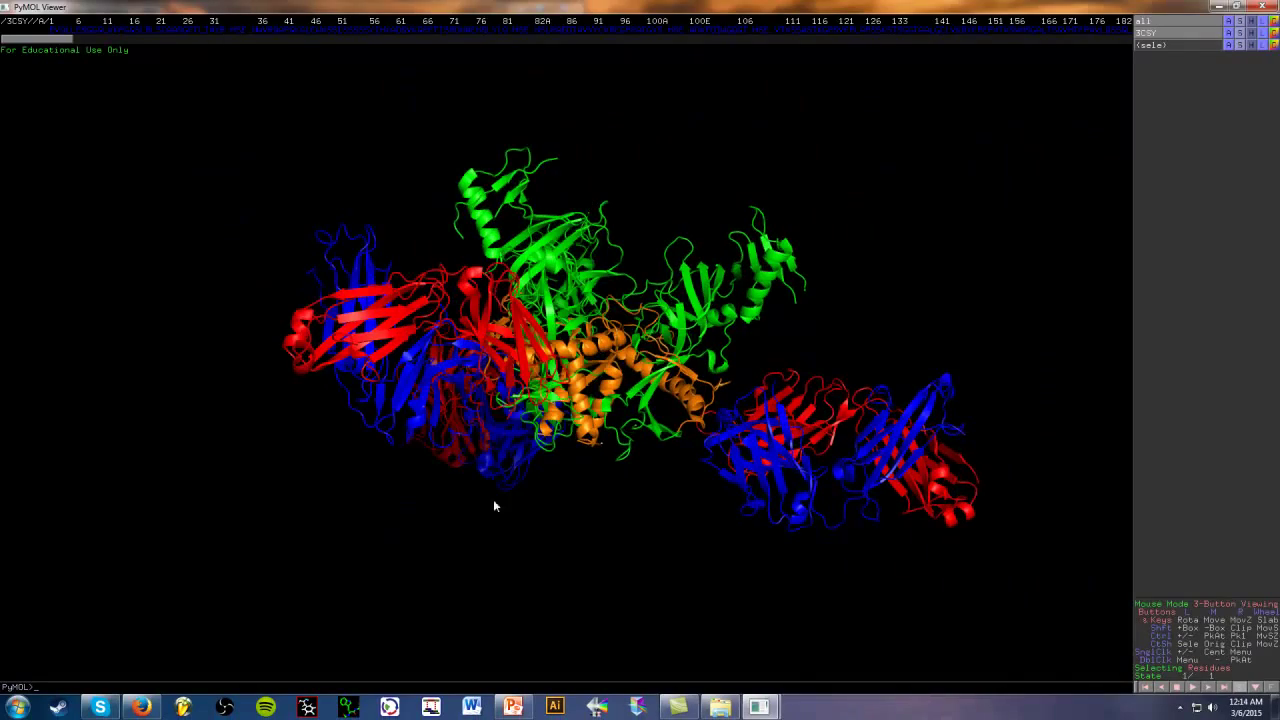
{"action": "left_click_drag", "start_coordinate": [634, 318], "coordinate": [610, 422]}
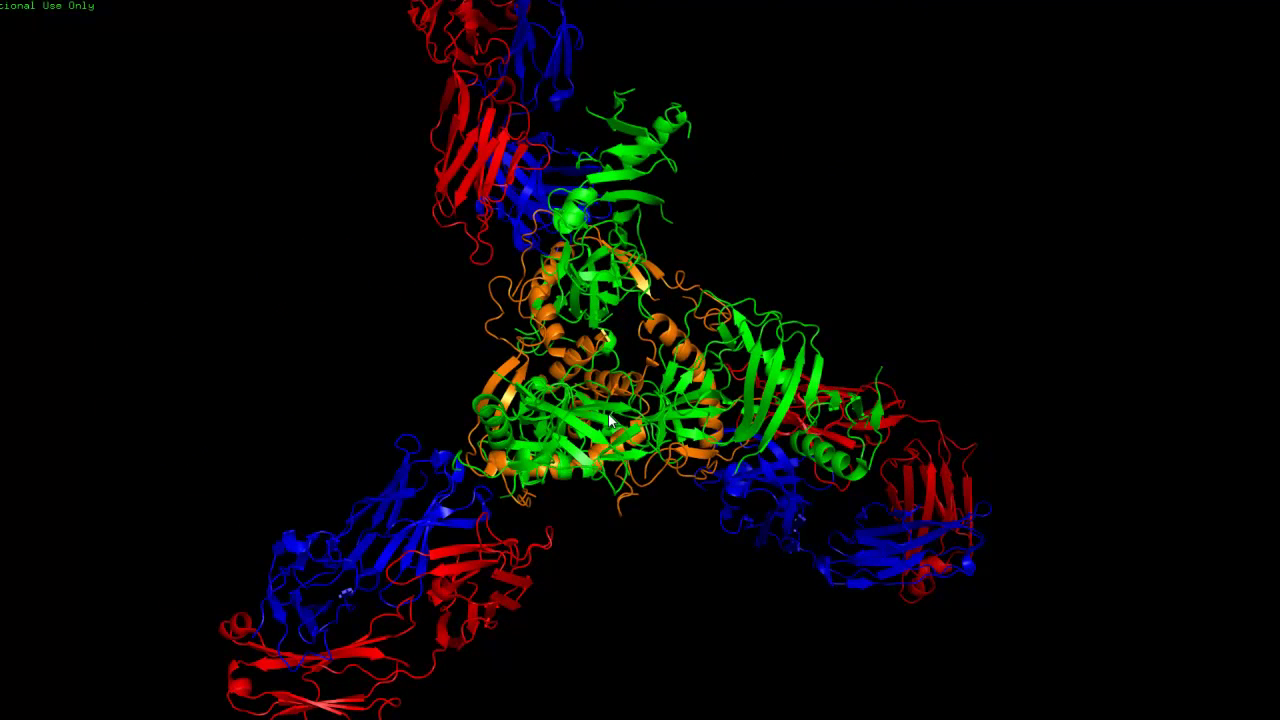
{"action": "left_click_drag", "start_coordinate": [610, 422], "coordinate": [494, 430]}
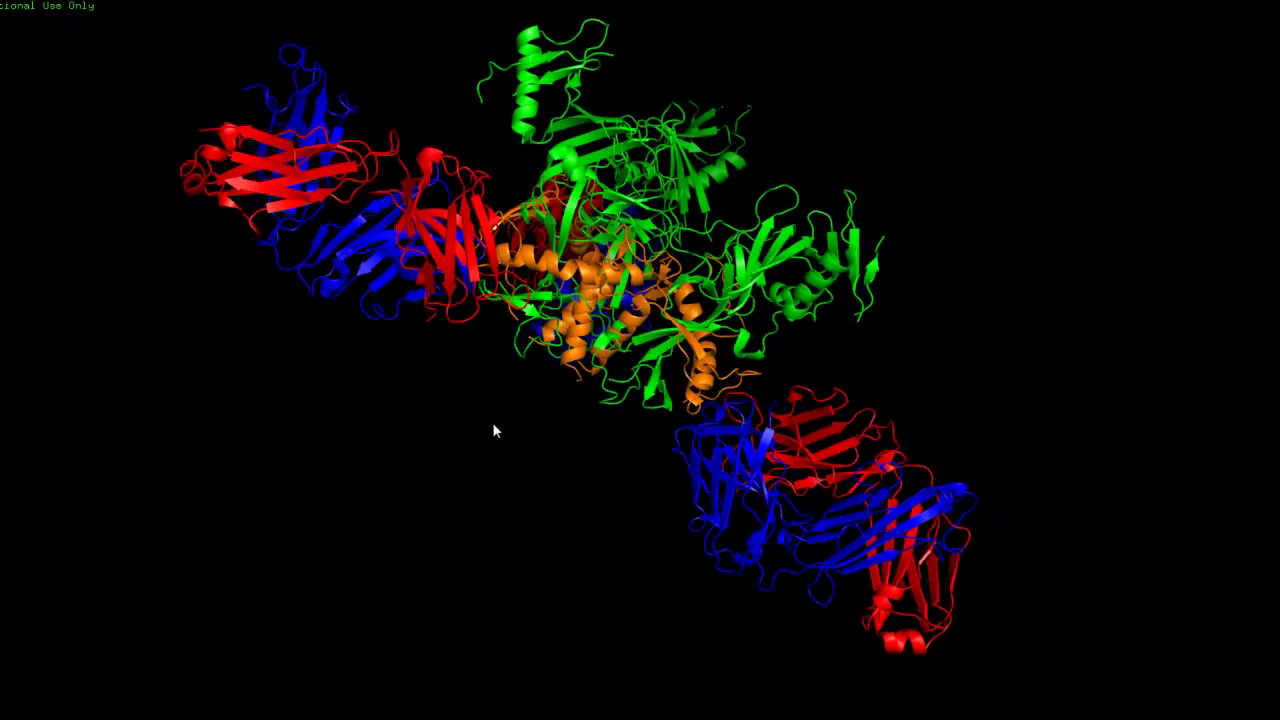
{"action": "left_click_drag", "start_coordinate": [689, 380], "coordinate": [718, 418]}
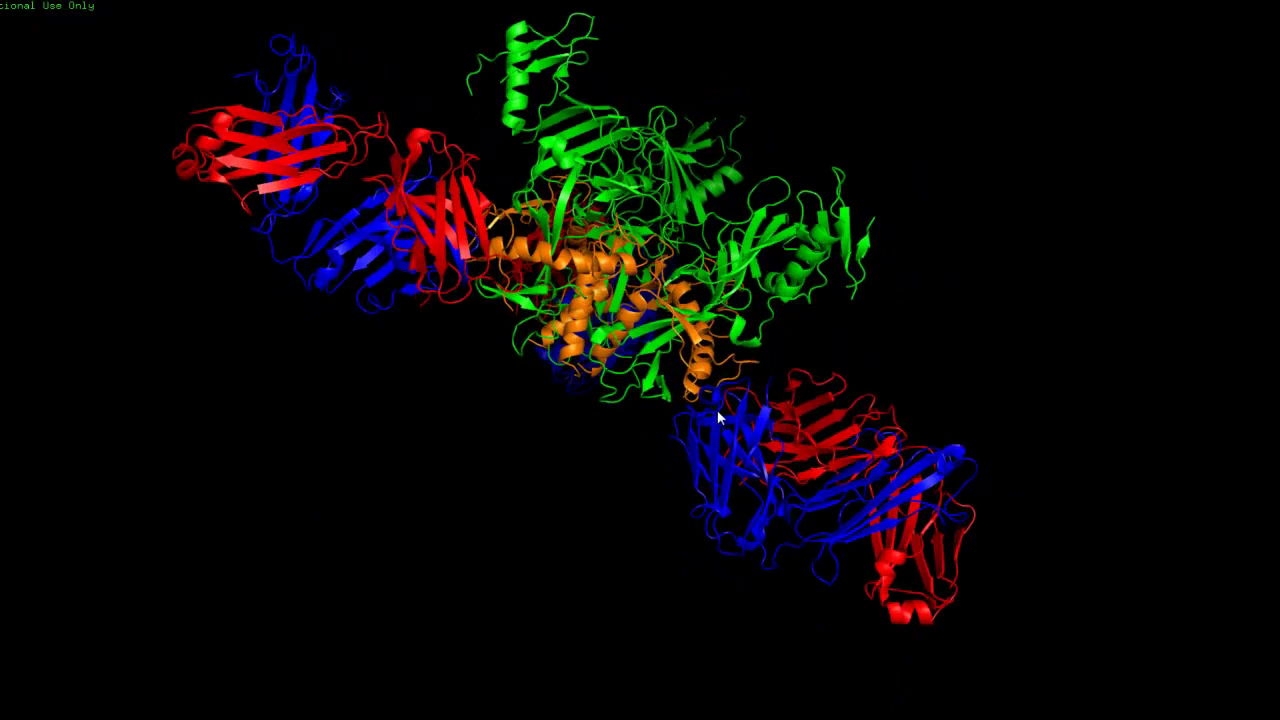
Rotate toward the threefold axis, using Page Down to swing between top and side views
{"action": "left_click_drag", "start_coordinate": [714, 354], "coordinate": [602, 289]}
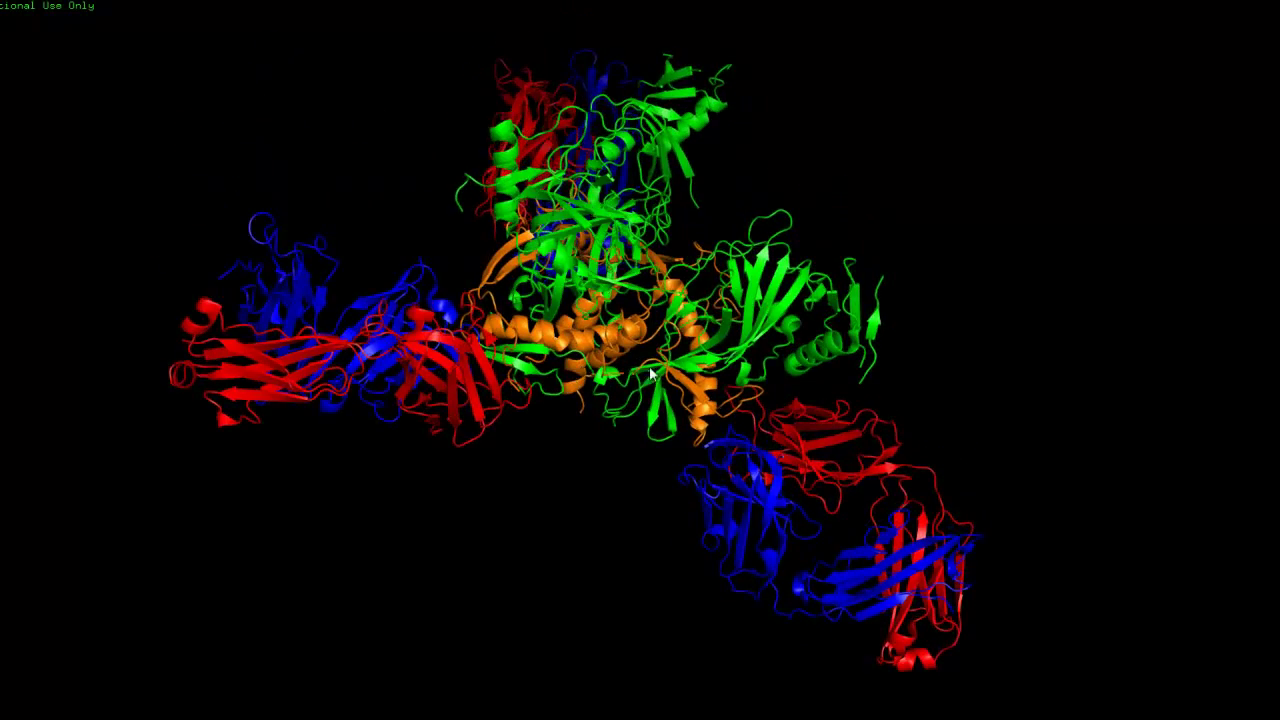
{"action": "left_click_drag", "start_coordinate": [650, 373], "coordinate": [555, 376]}
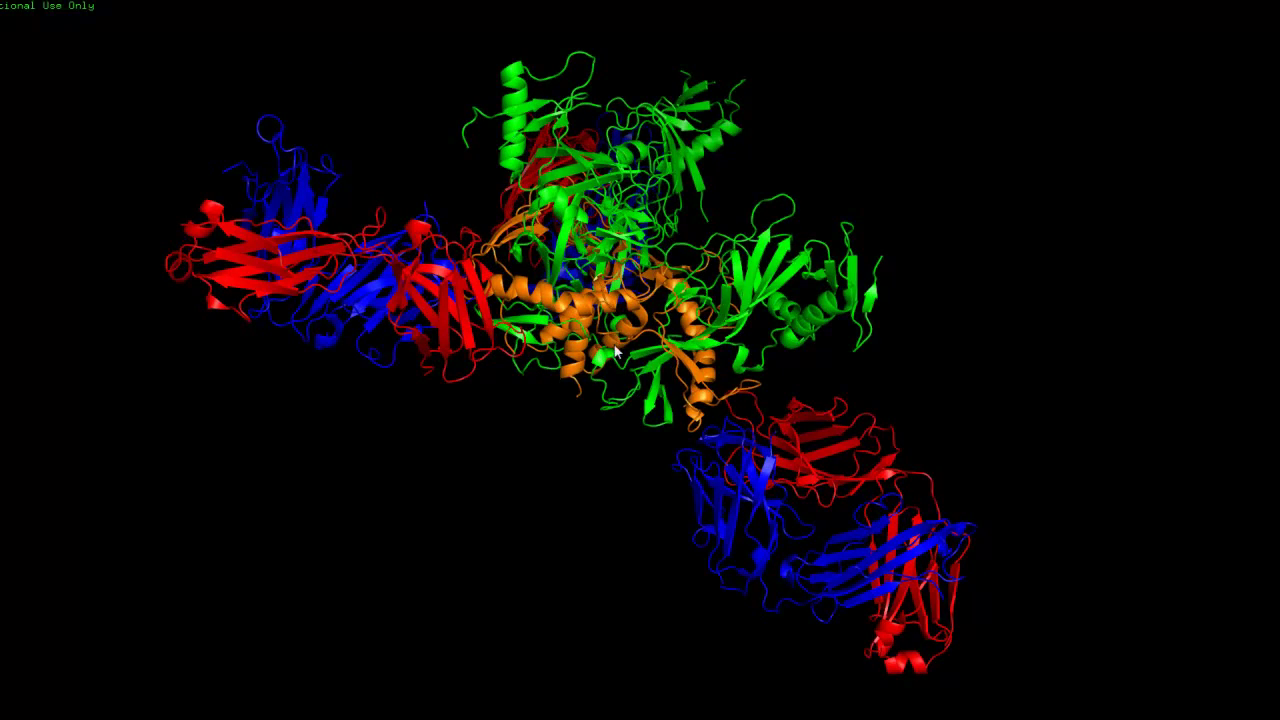
{"action": "left_click_drag", "start_coordinate": [614, 350], "coordinate": [563, 333]}
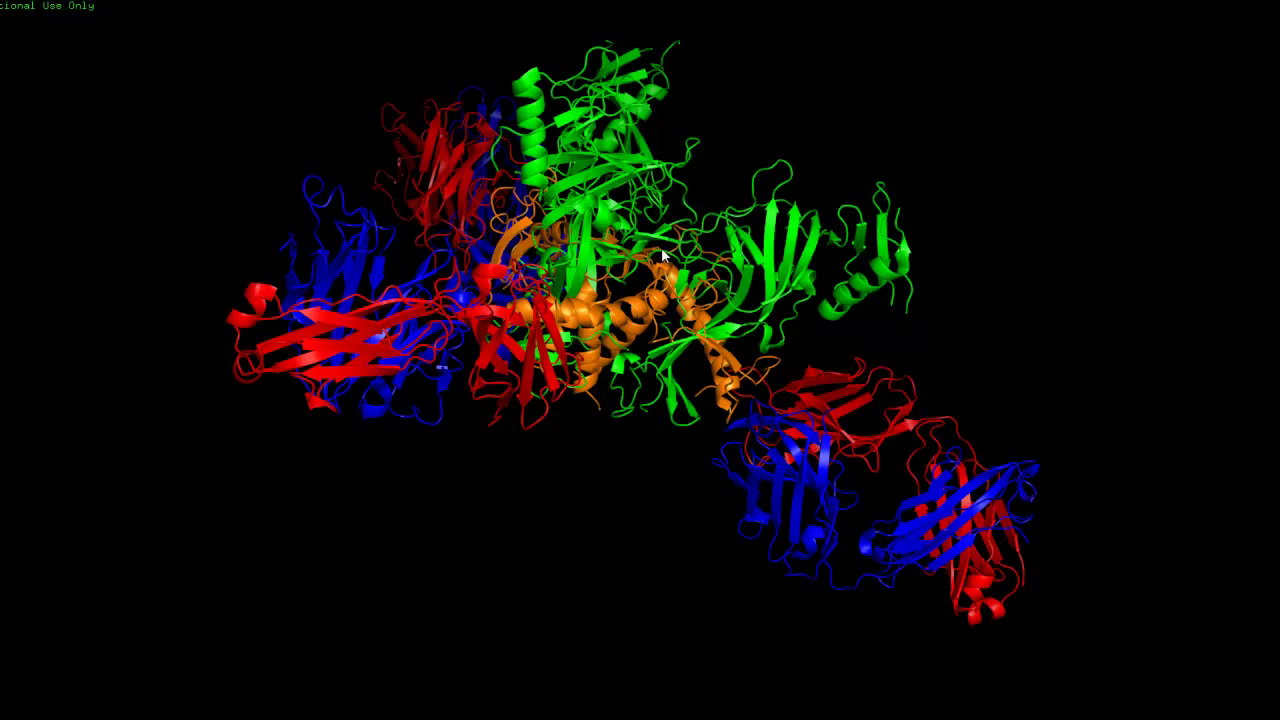
{"action": "left_click_drag", "start_coordinate": [663, 288], "coordinate": [521, 318]}
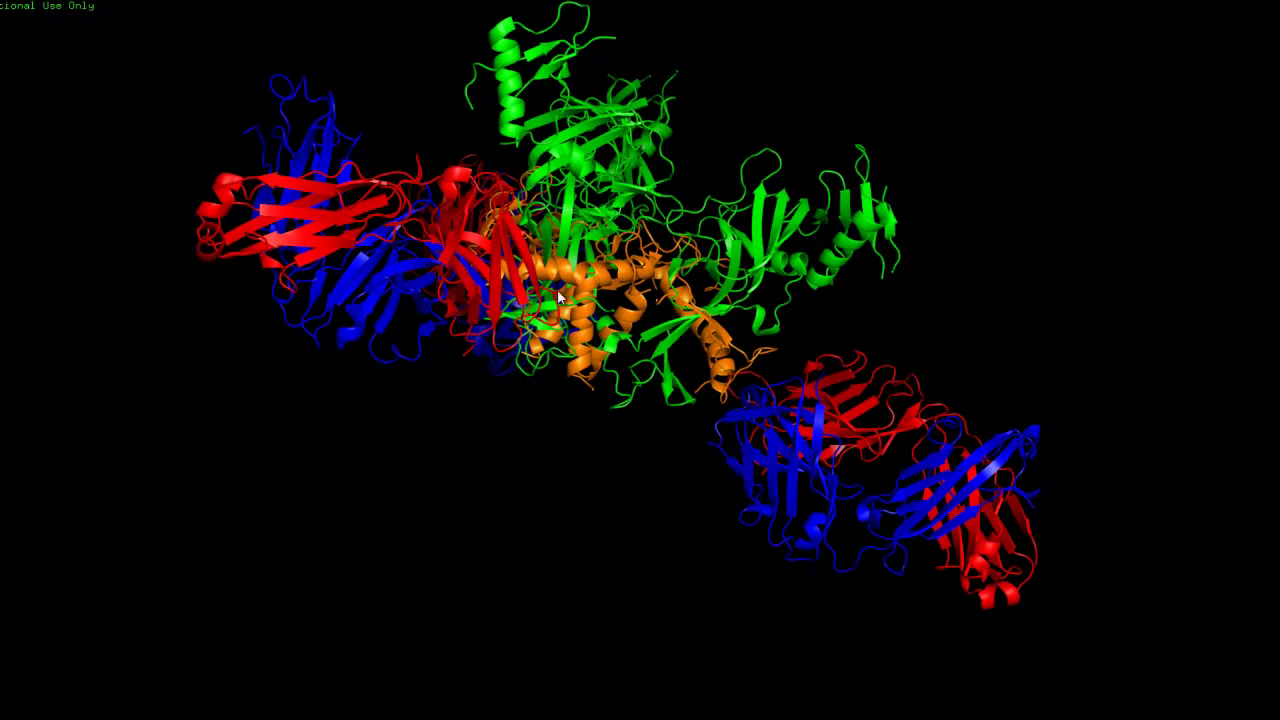
{"action": "key", "text": "Page_Down"}
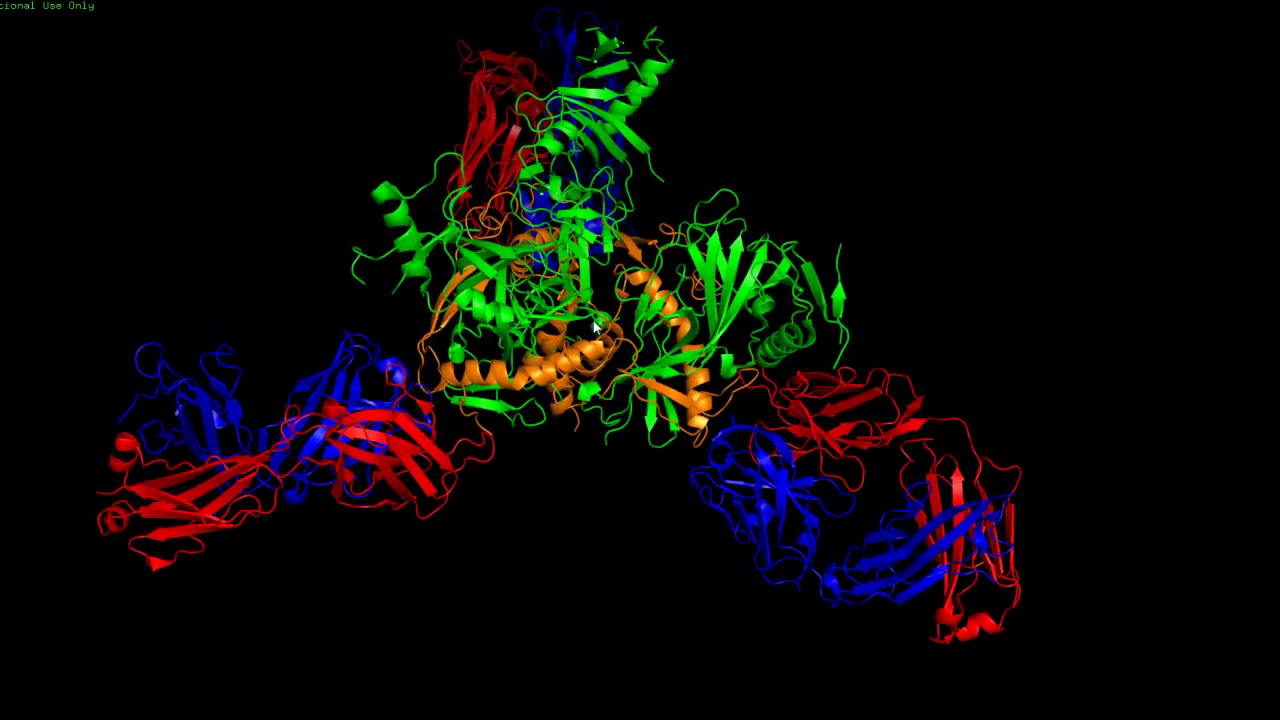
{"action": "key", "text": "Page_Down"}
{"action": "key", "text": "Page_Down"}
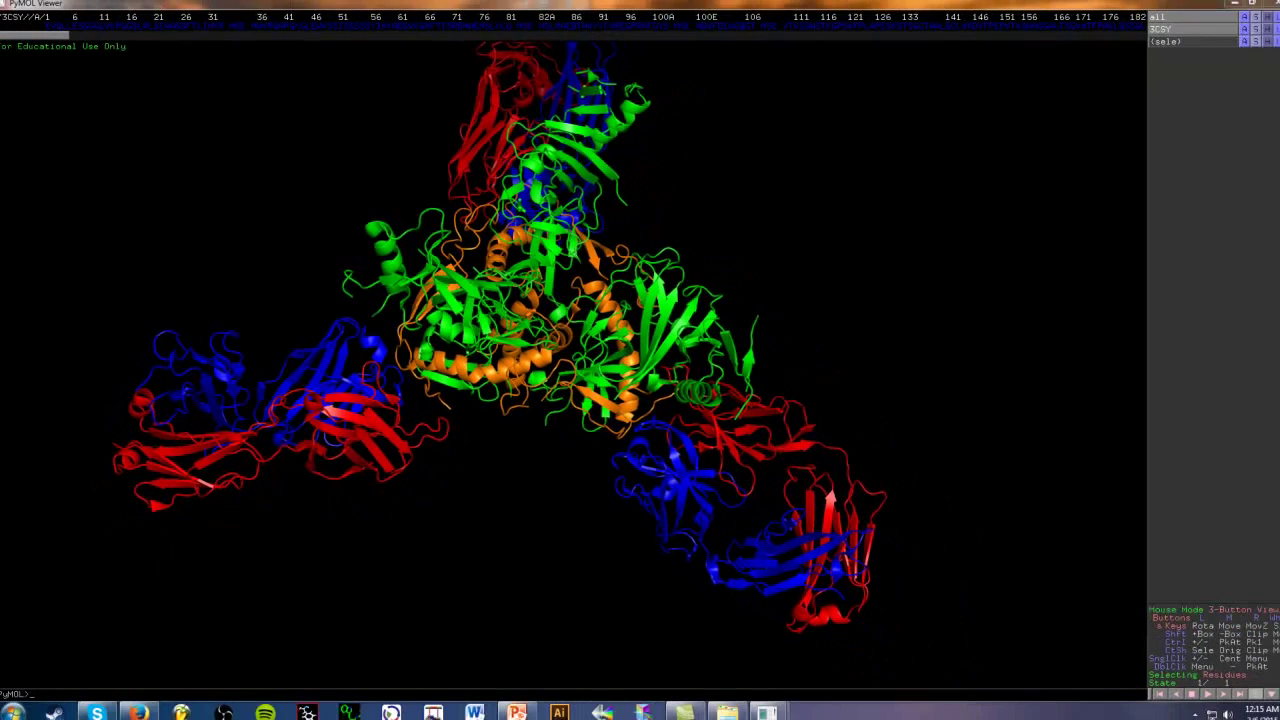
Tilt the complex's top away and change the viewer background from black to White
{"action": "left_click_drag", "start_coordinate": [714, 416], "coordinate": [650, 342]}
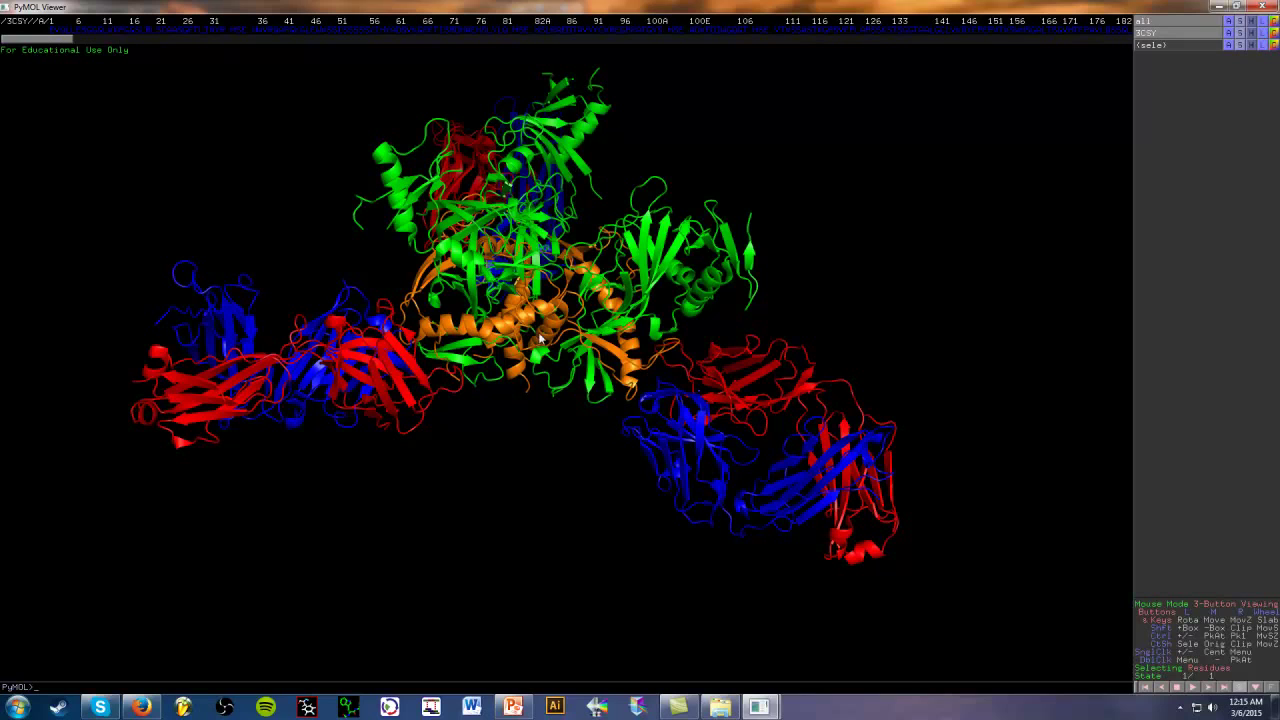
{"action": "mouse_move", "coordinate": [759, 706]}
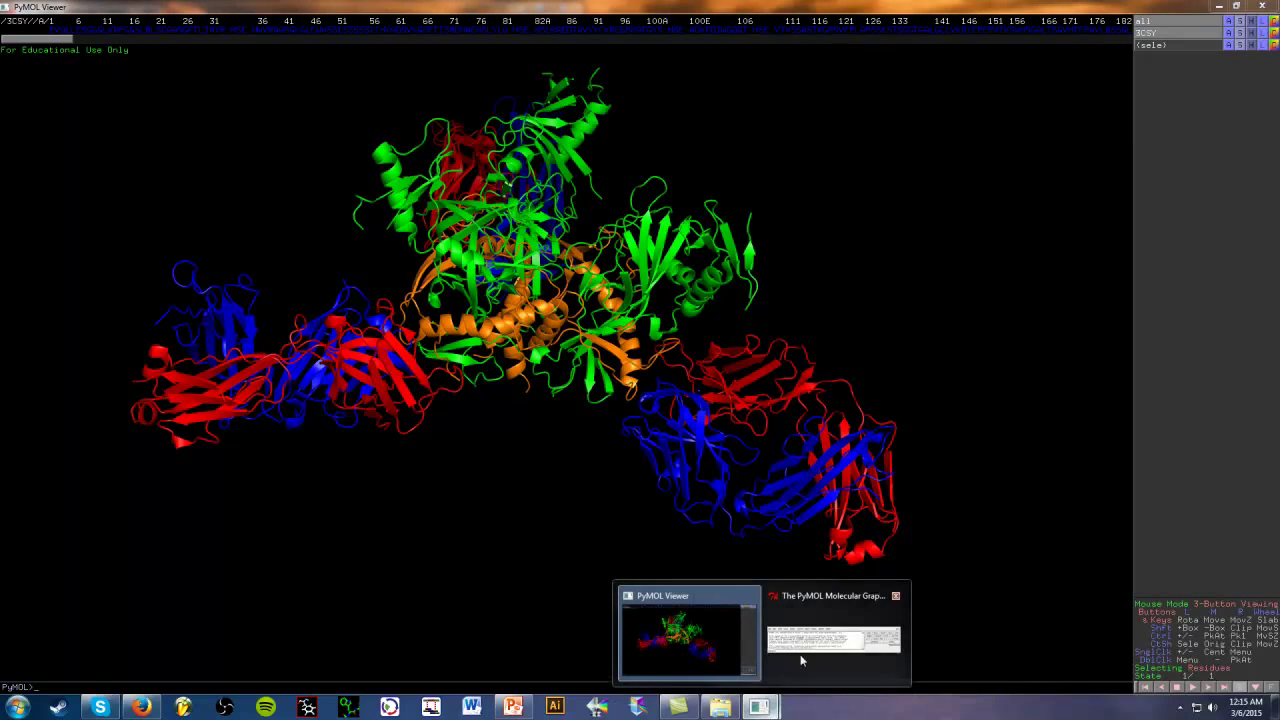
{"action": "left_click", "coordinate": [805, 652]}
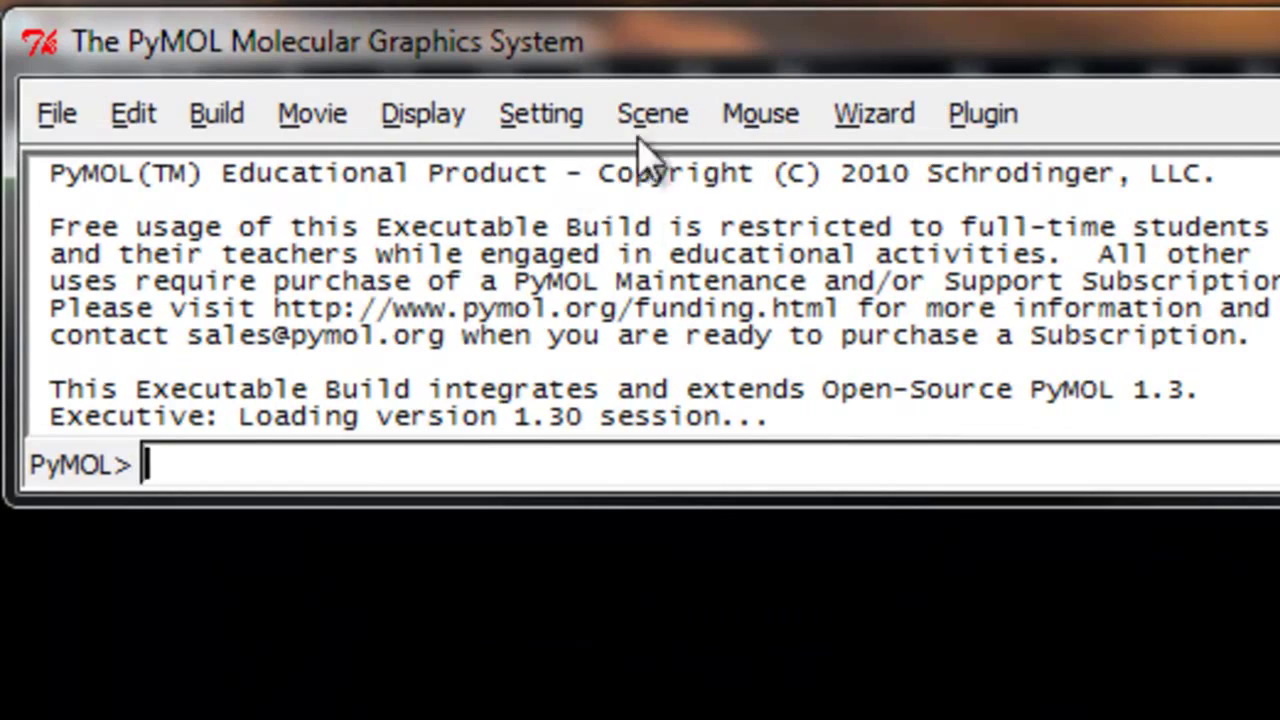
{"action": "left_click", "coordinate": [422, 120]}
{"action": "mouse_move", "coordinate": [677, 523]}
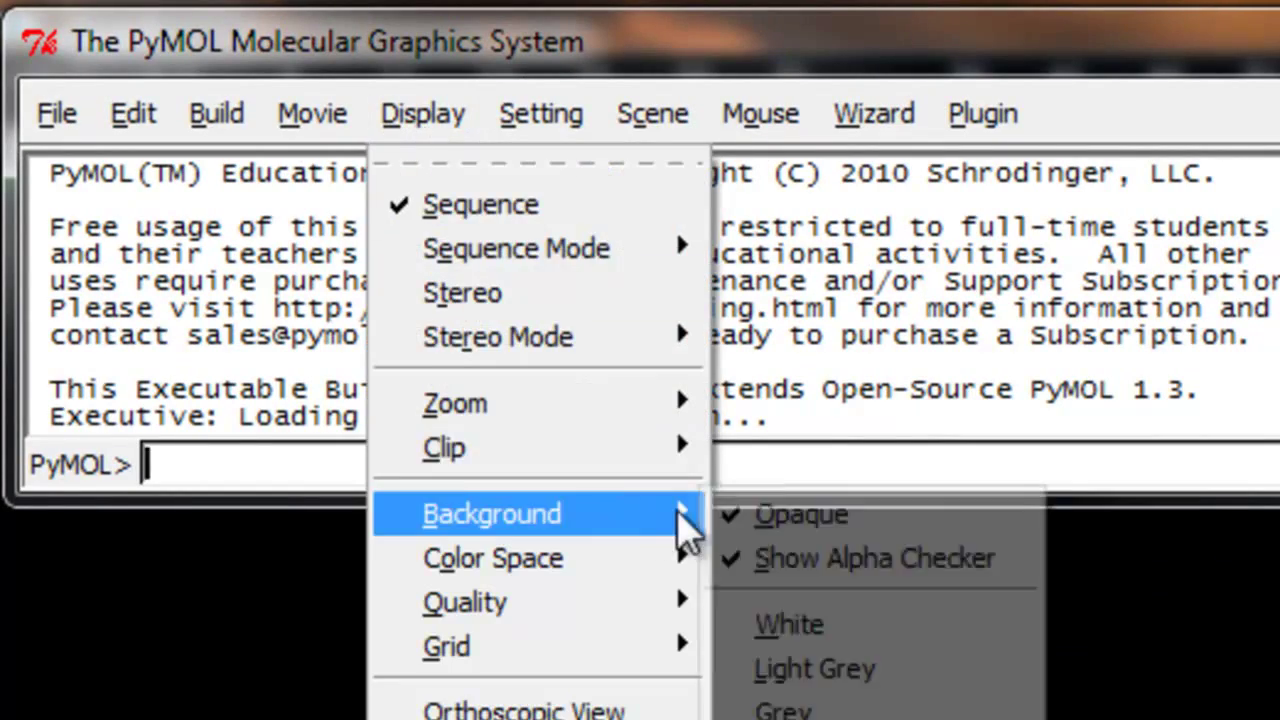
{"action": "left_click", "coordinate": [850, 624]}
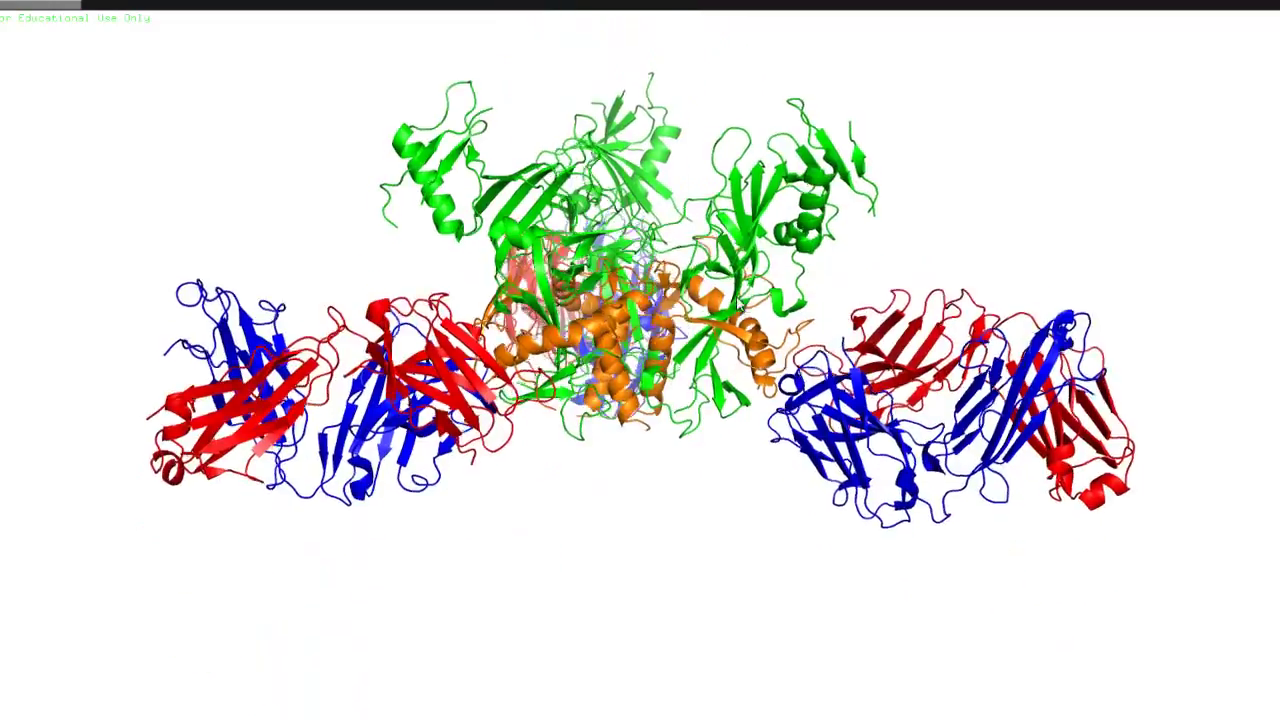
Rotate and zoom closely onto where the blue and red Fab chains contact the orange glycoprotein
{"action": "scroll", "coordinate": [766, 446], "scroll_direction": "up", "scroll_amount": 5}
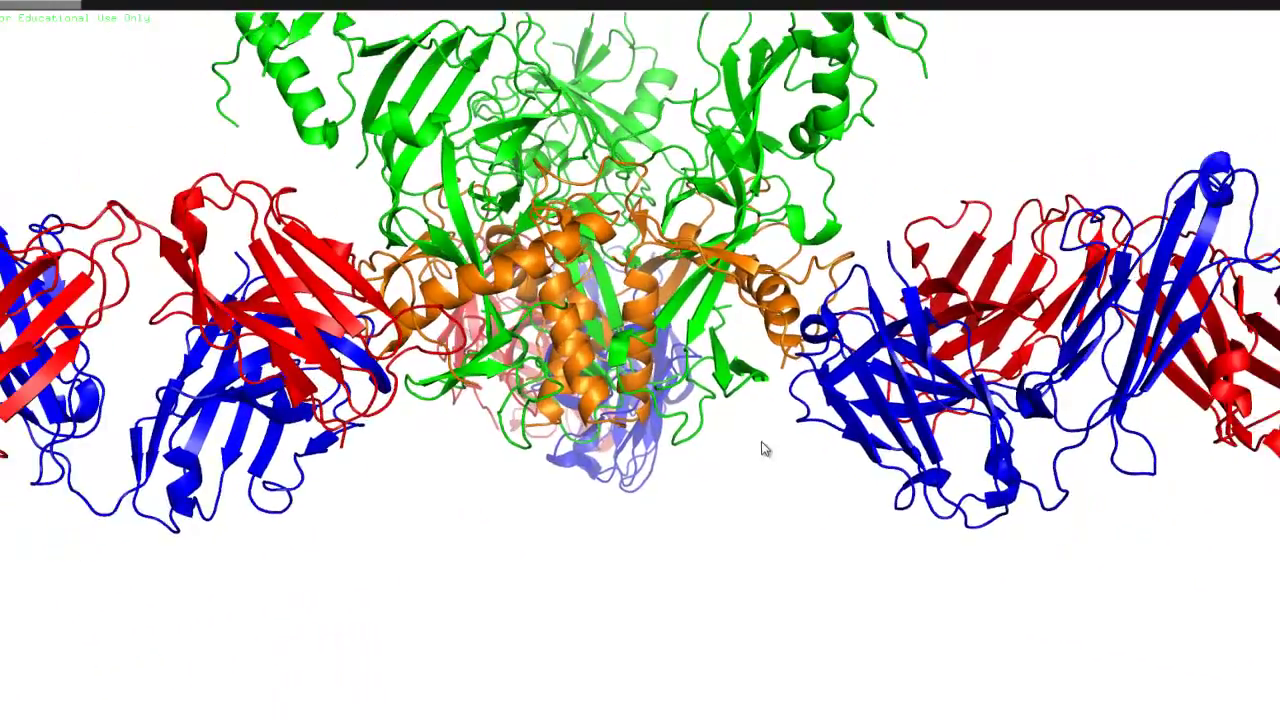
{"action": "left_click_drag", "start_coordinate": [762, 449], "coordinate": [427, 458]}
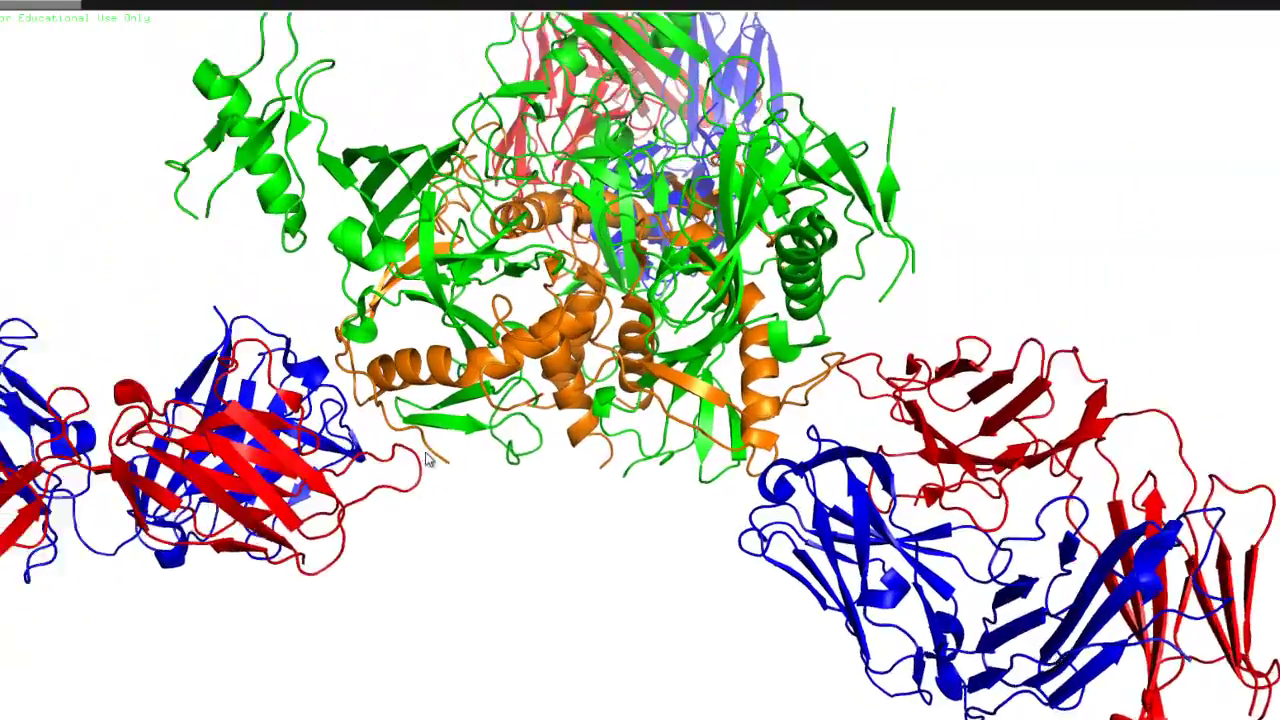
{"action": "scroll", "coordinate": [410, 452], "scroll_direction": "up", "scroll_amount": 3}
{"action": "middle_click_drag", "start_coordinate": [391, 449], "coordinate": [733, 410]}
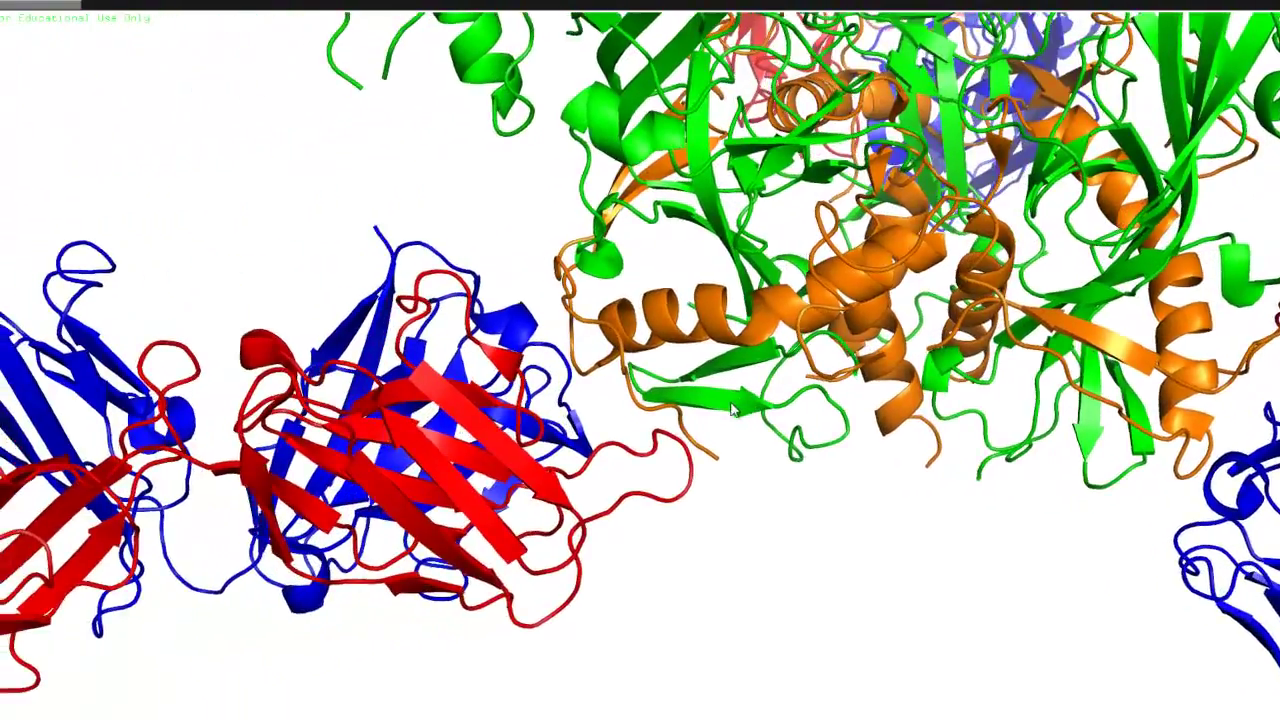
{"action": "right_click_drag", "start_coordinate": [733, 410], "coordinate": [741, 368]}
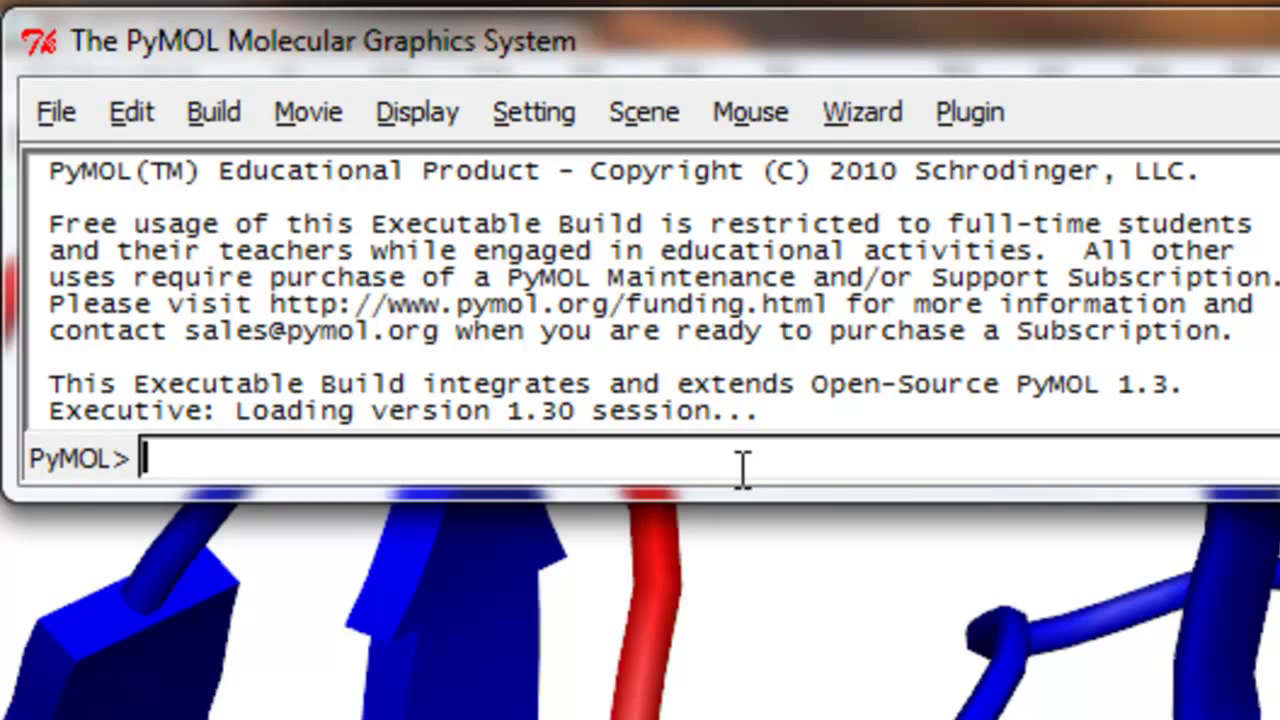
Run ray 800,600 to ray-trace the zoomed interface at 800×600 pixels
{"action": "type", "text": "ray 8"}
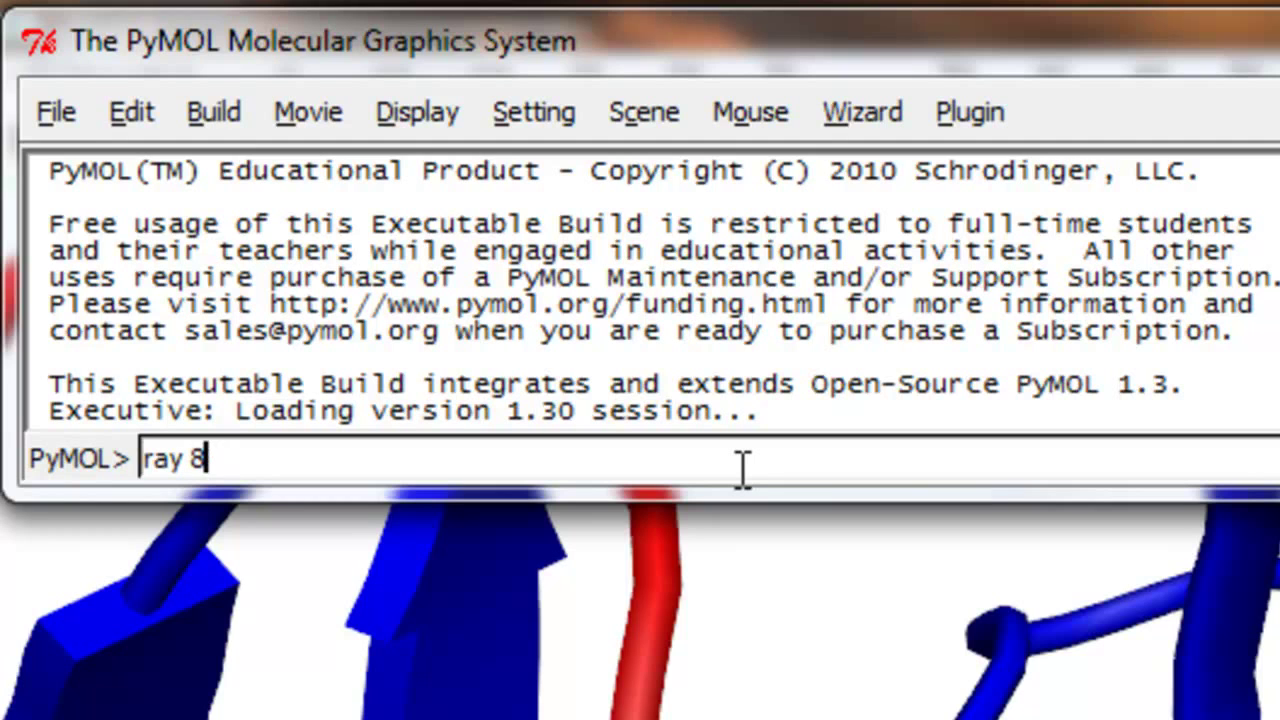
{"action": "type", "text": "00,"}
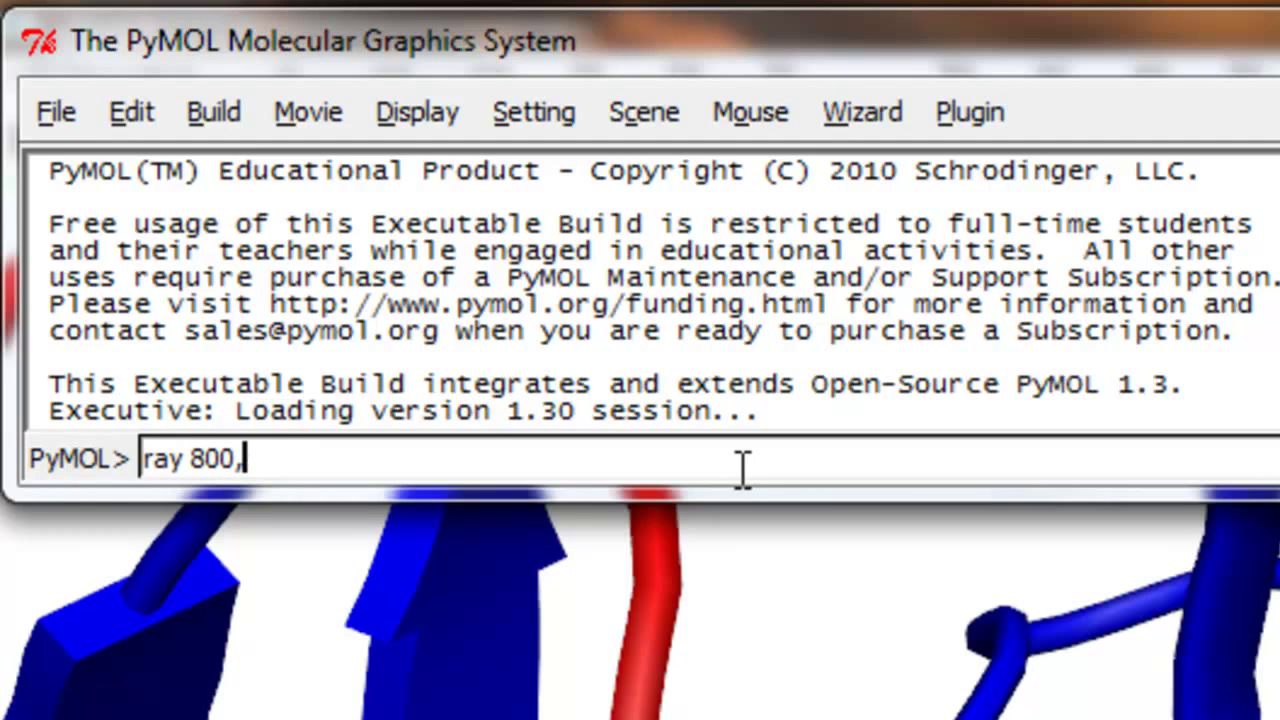
{"action": "type", "text": "600"}
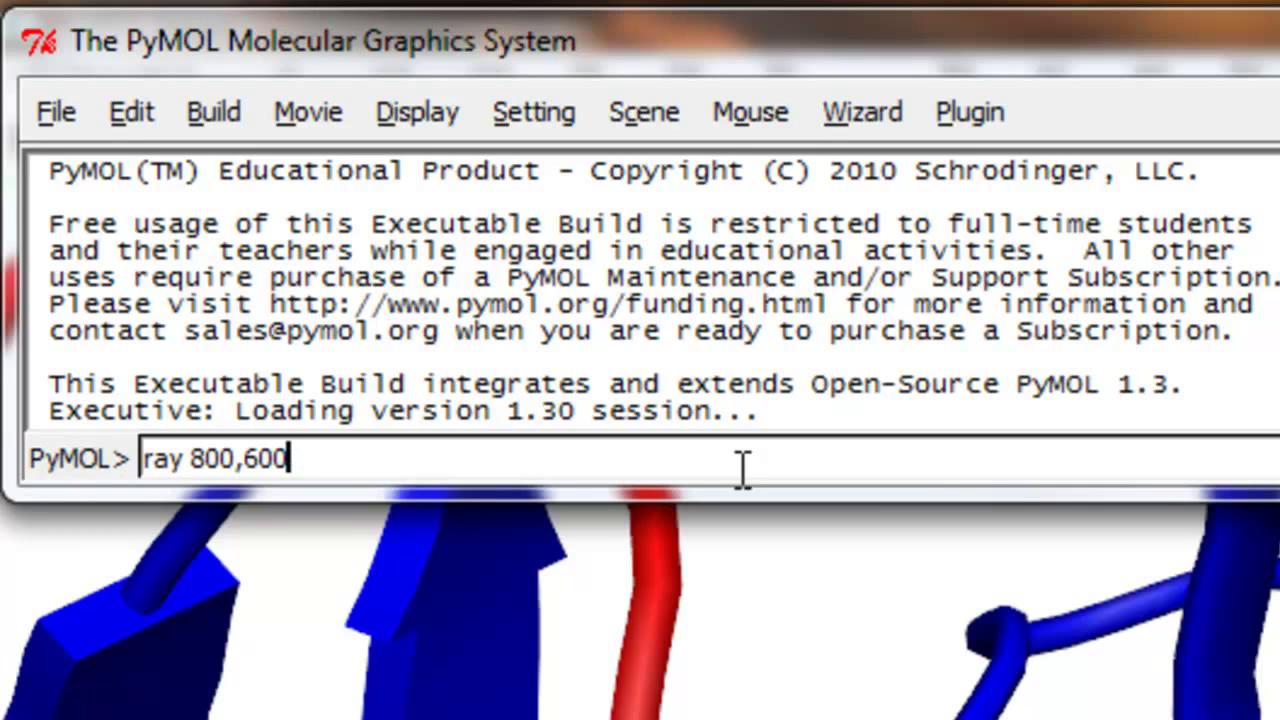
{"action": "key", "text": "Return"}
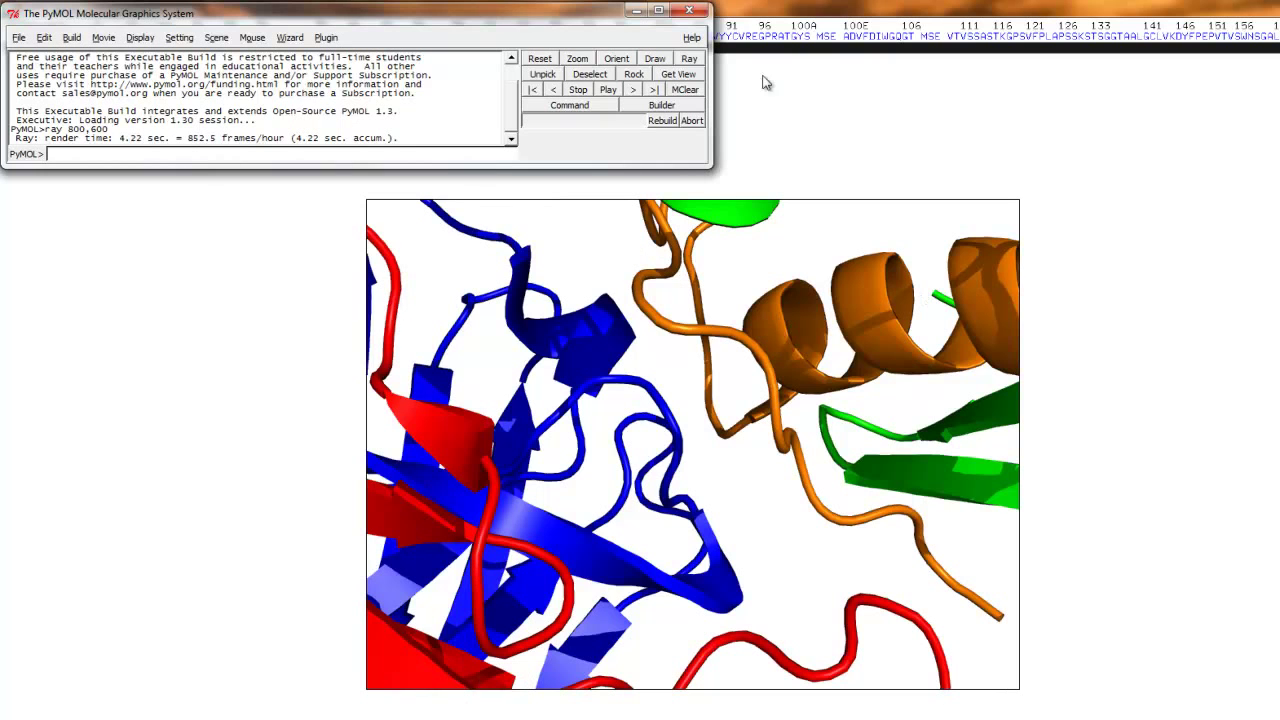
Save the render as the PNG 'Ebola and Fab' on the desktop and minimize both PyMOL windows
{"action": "left_click", "coordinate": [19, 37]}
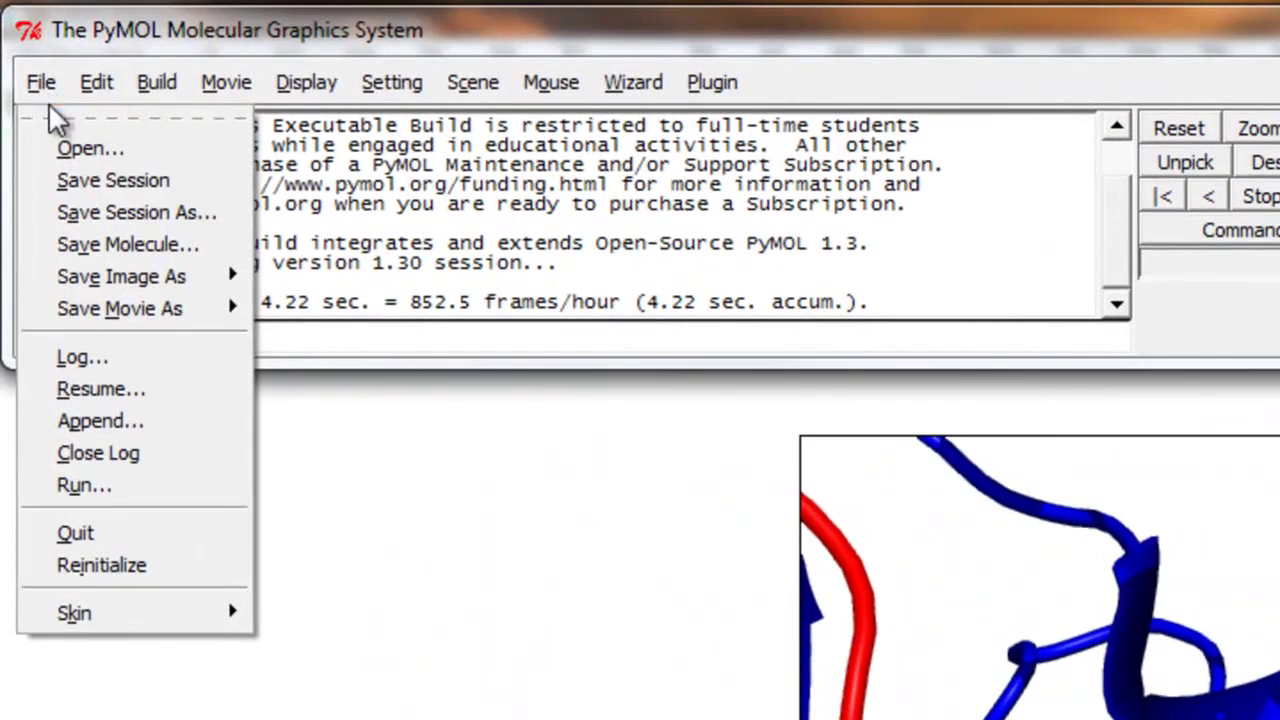
{"action": "mouse_move", "coordinate": [93, 270]}
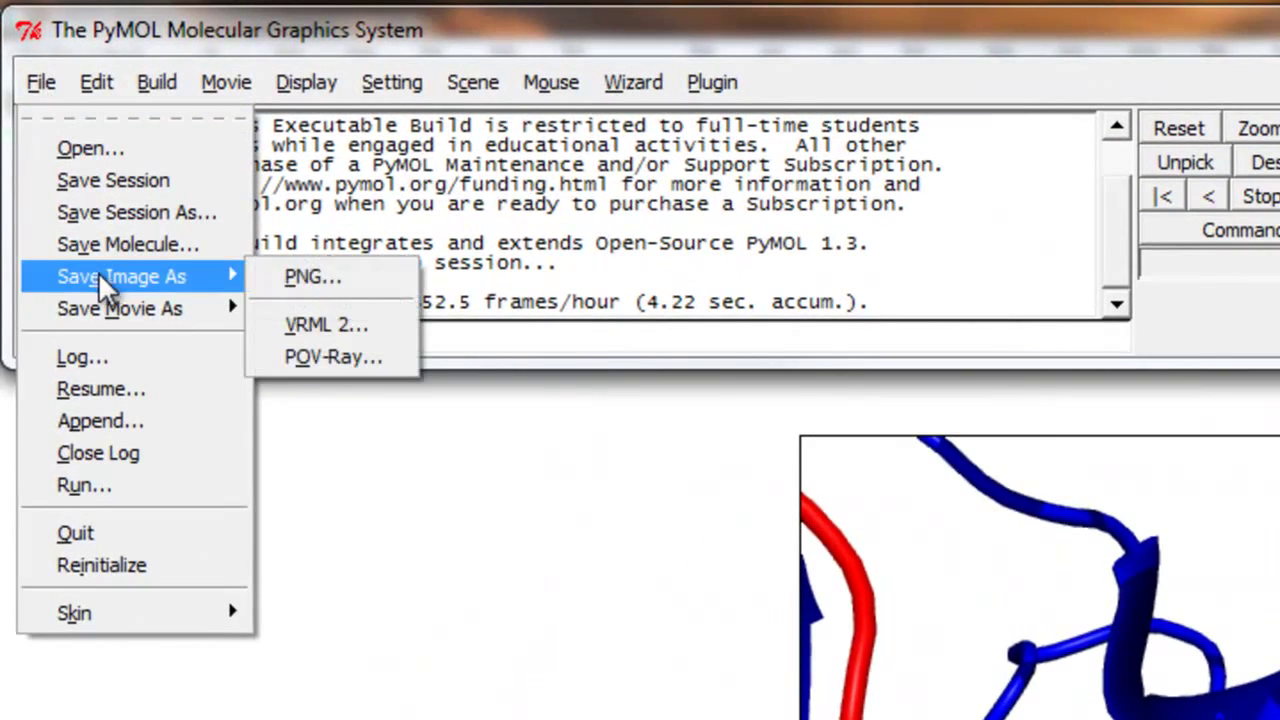
{"action": "left_click", "coordinate": [290, 283]}
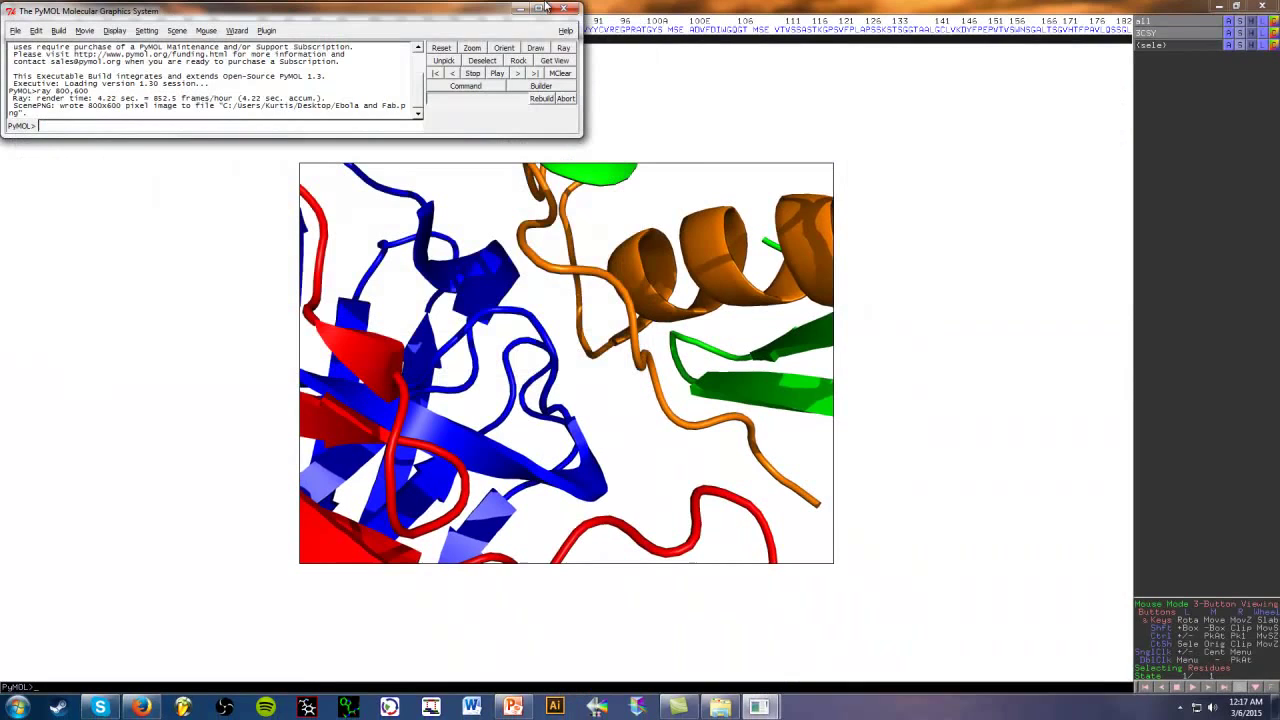
{"action": "left_click", "coordinate": [519, 10]}
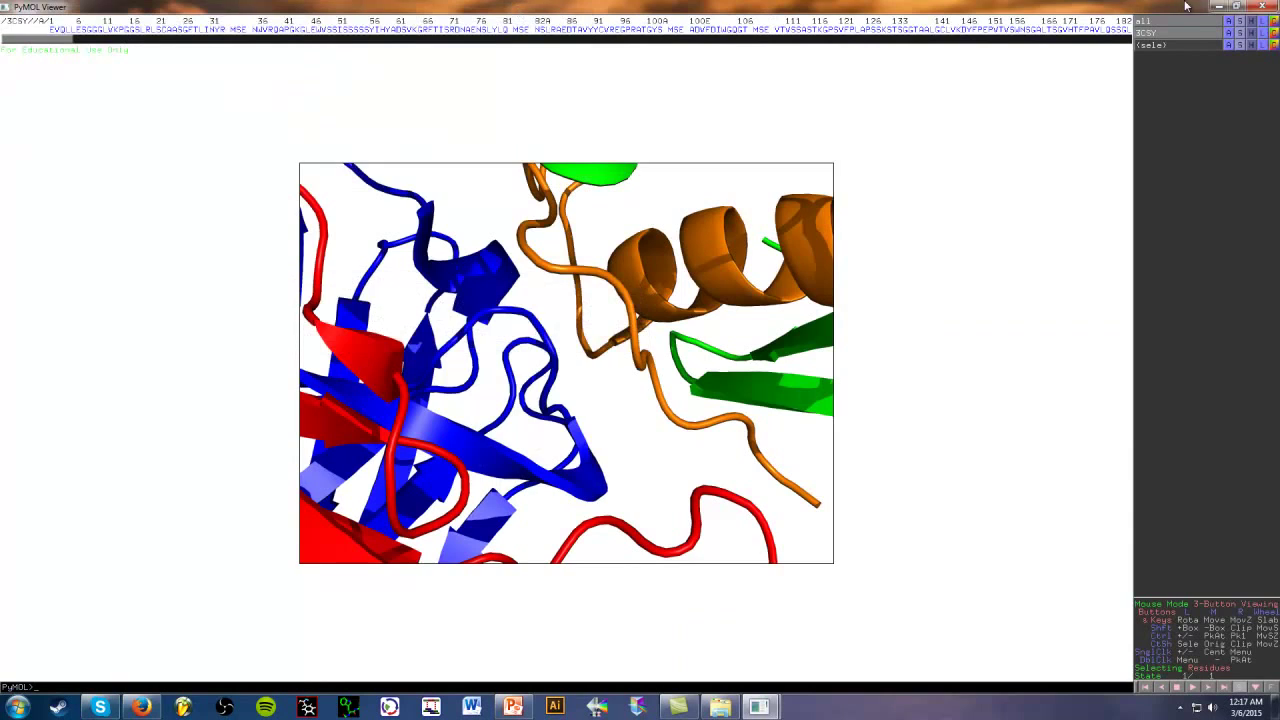
{"action": "left_click", "coordinate": [1219, 5]}
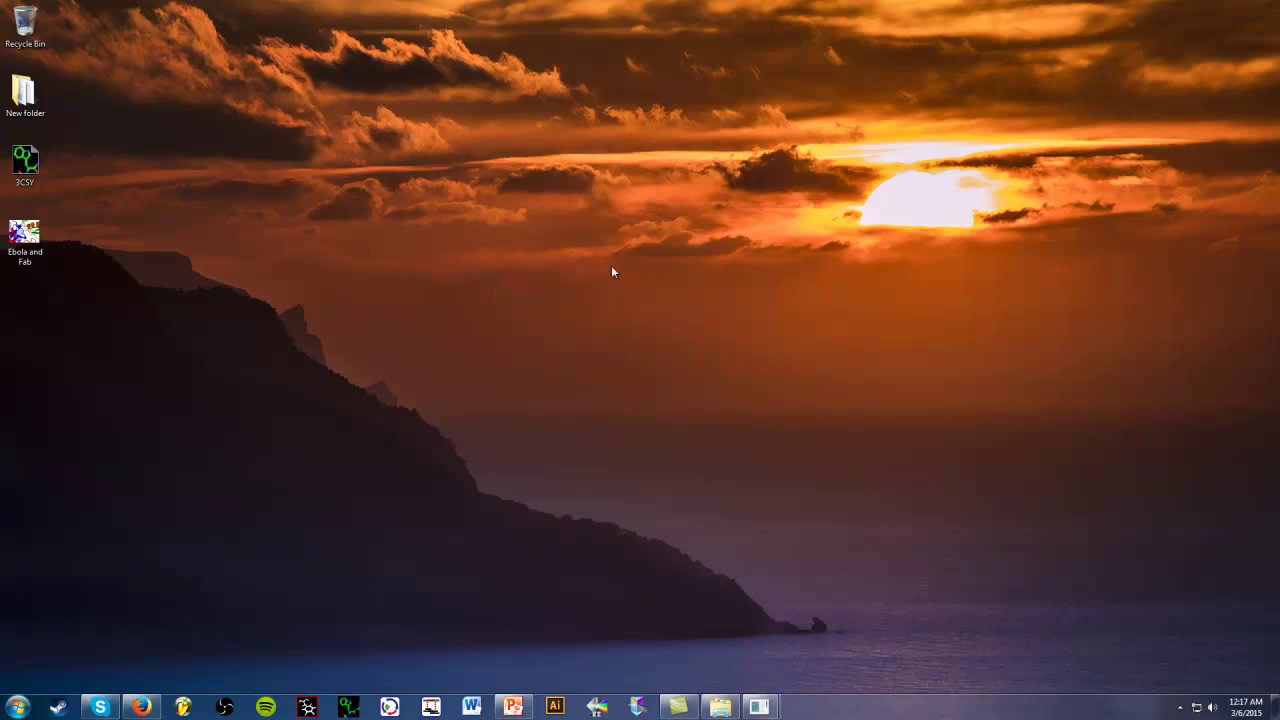
Open the 'Ebola and Fab' desktop image with Windows Photo Viewer
{"action": "left_click", "coordinate": [40, 238]}
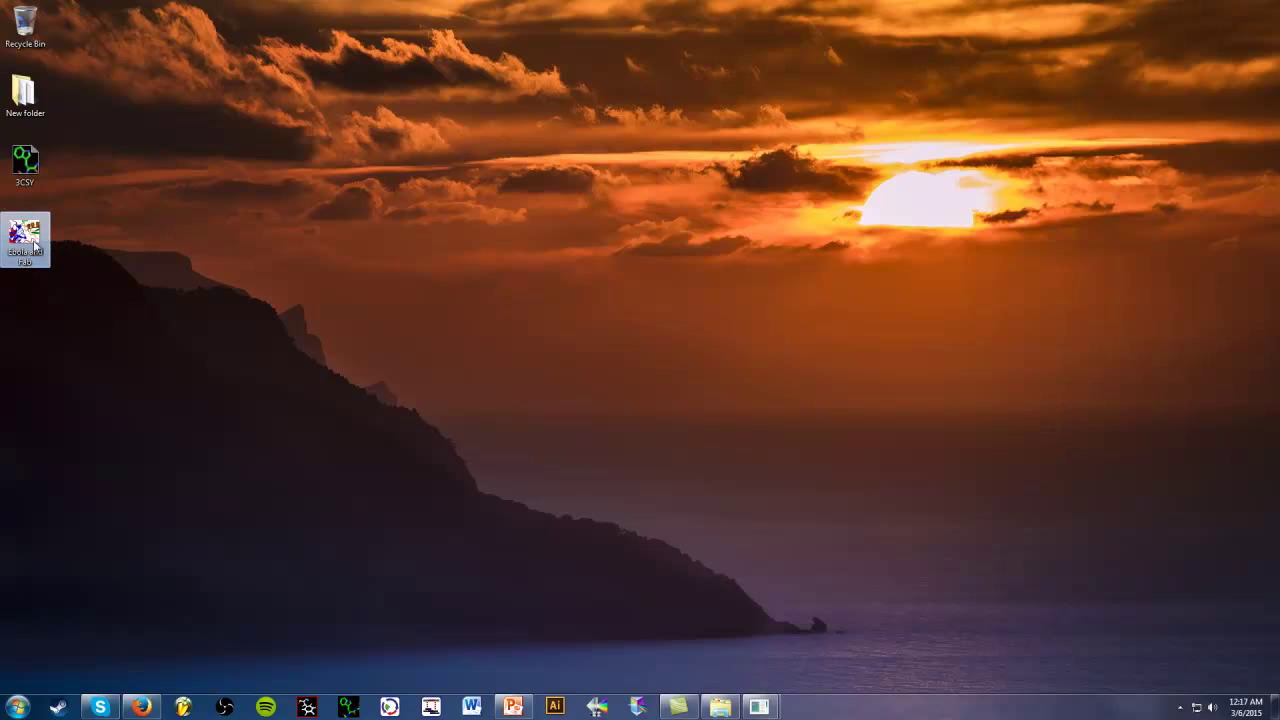
{"action": "right_click", "coordinate": [31, 243]}
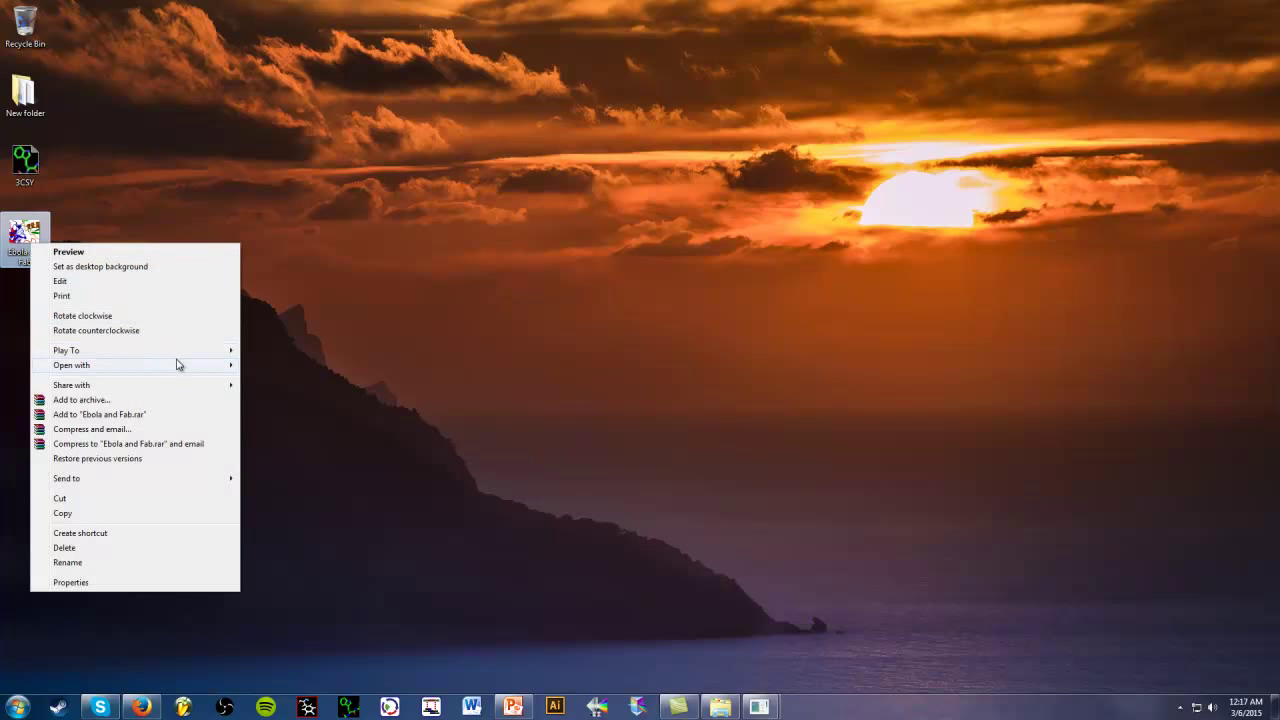
{"action": "mouse_move", "coordinate": [184, 366]}
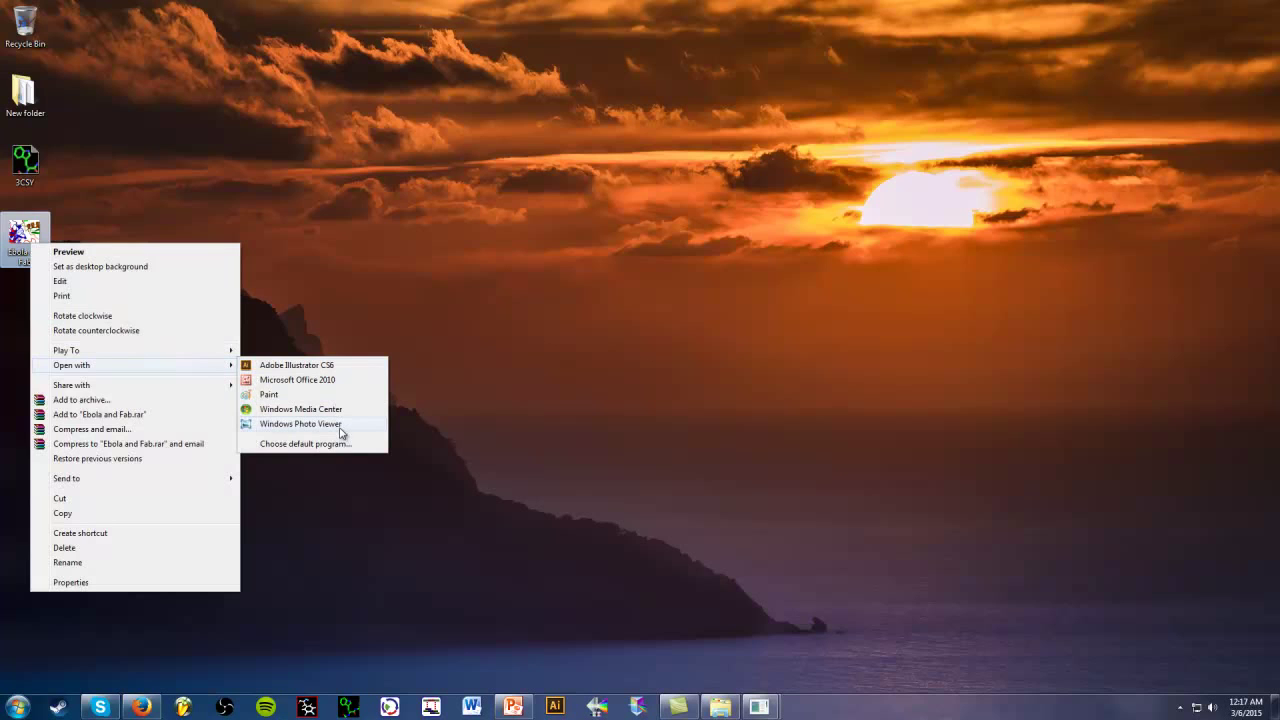
{"action": "left_click", "coordinate": [300, 424]}
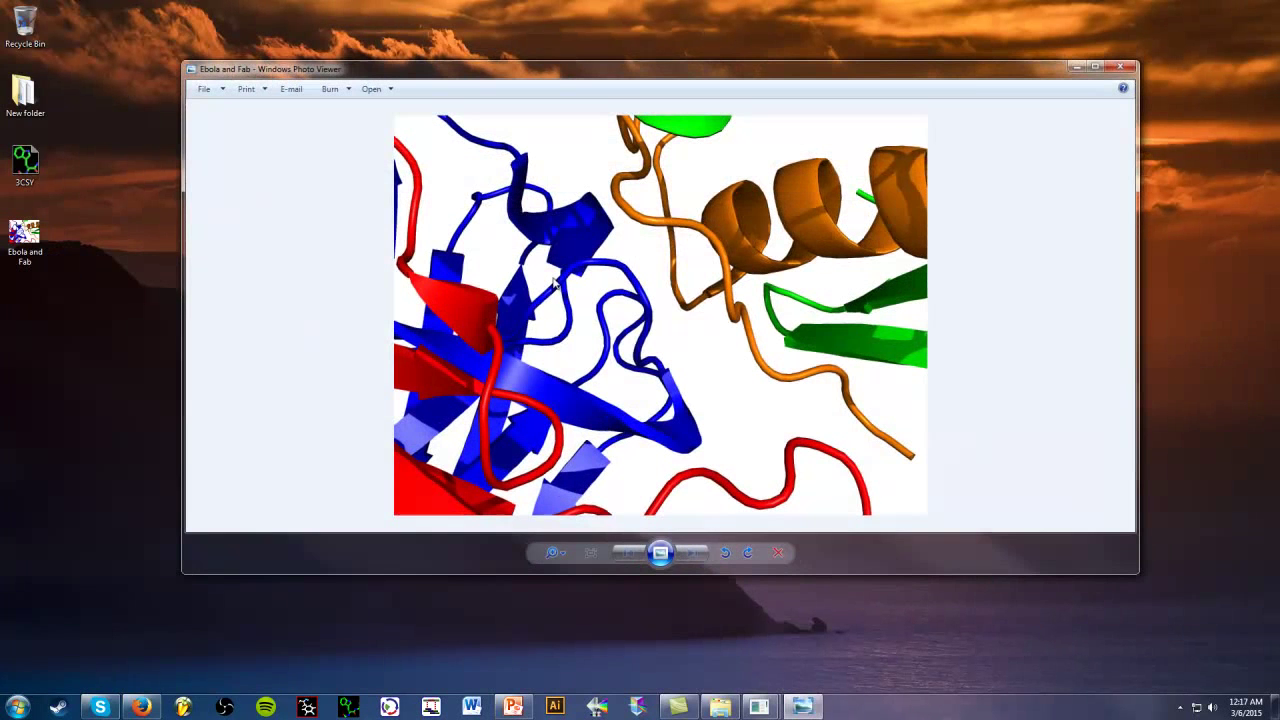
Maximize the Windows Photo Viewer window showing the 'Ebola and Fab' render
{"action": "left_click", "coordinate": [1097, 66]}
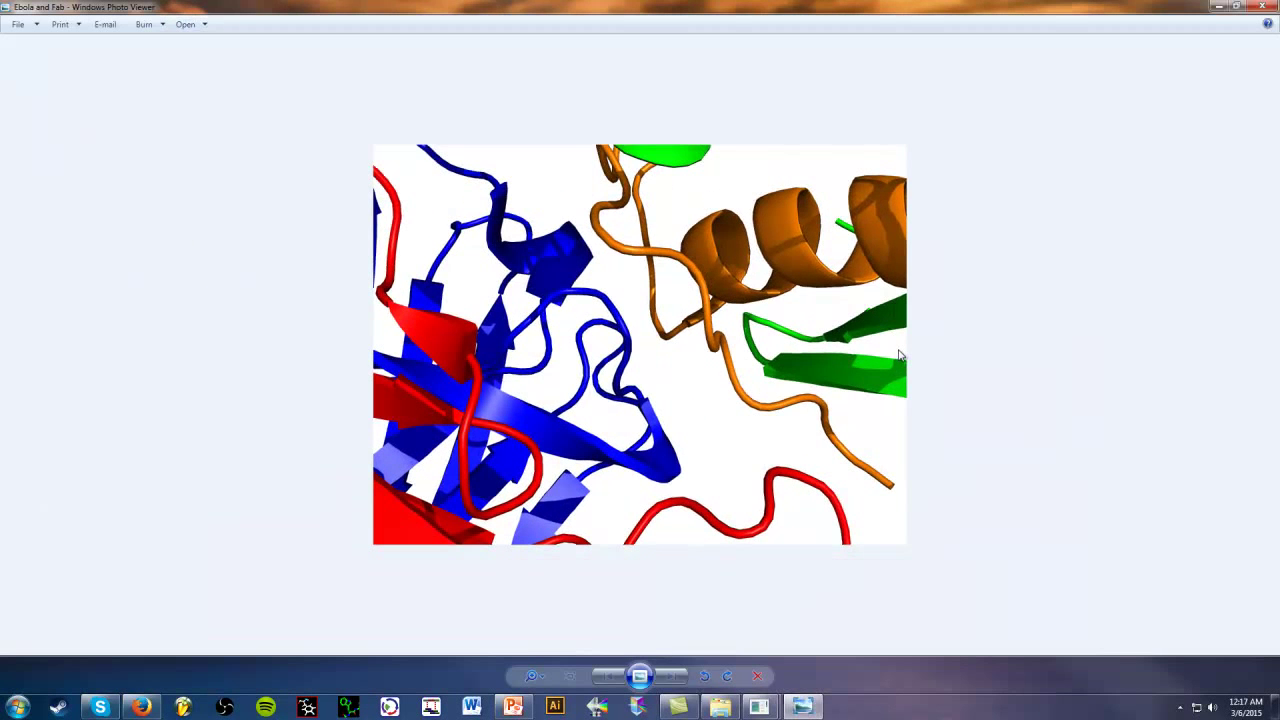